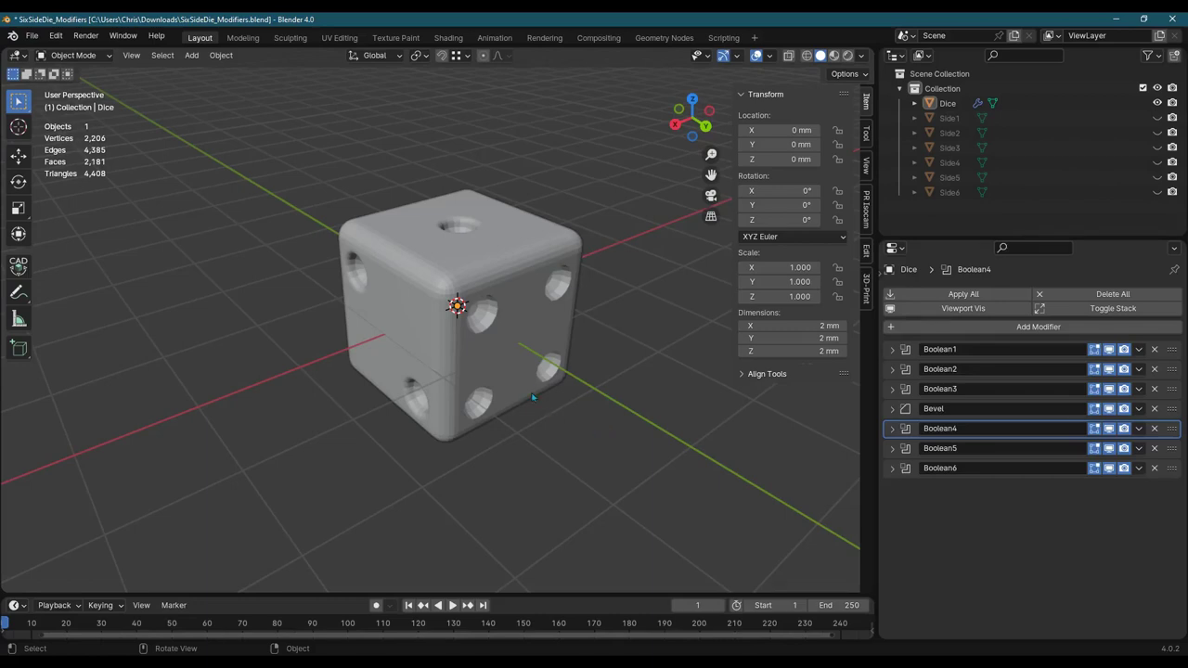
- Check the die's face normals with the Face Orientation overlay and turn the overlay off again
scroll(558, 395, up, 2)
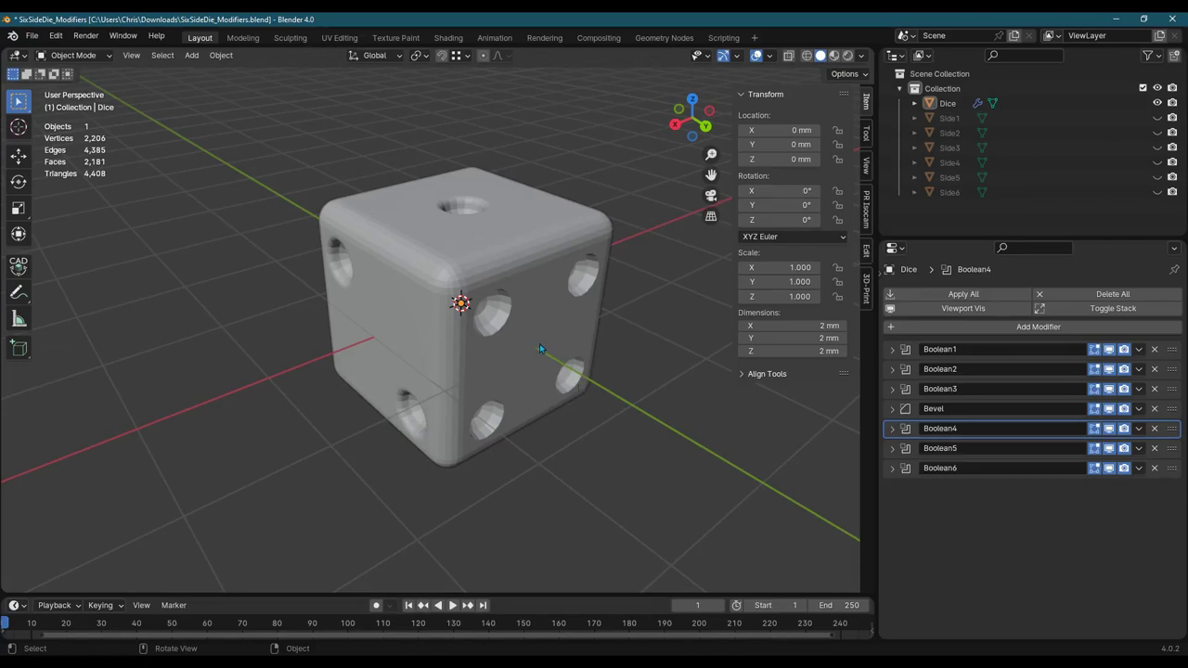
middle_drag(539, 343, 517, 334)
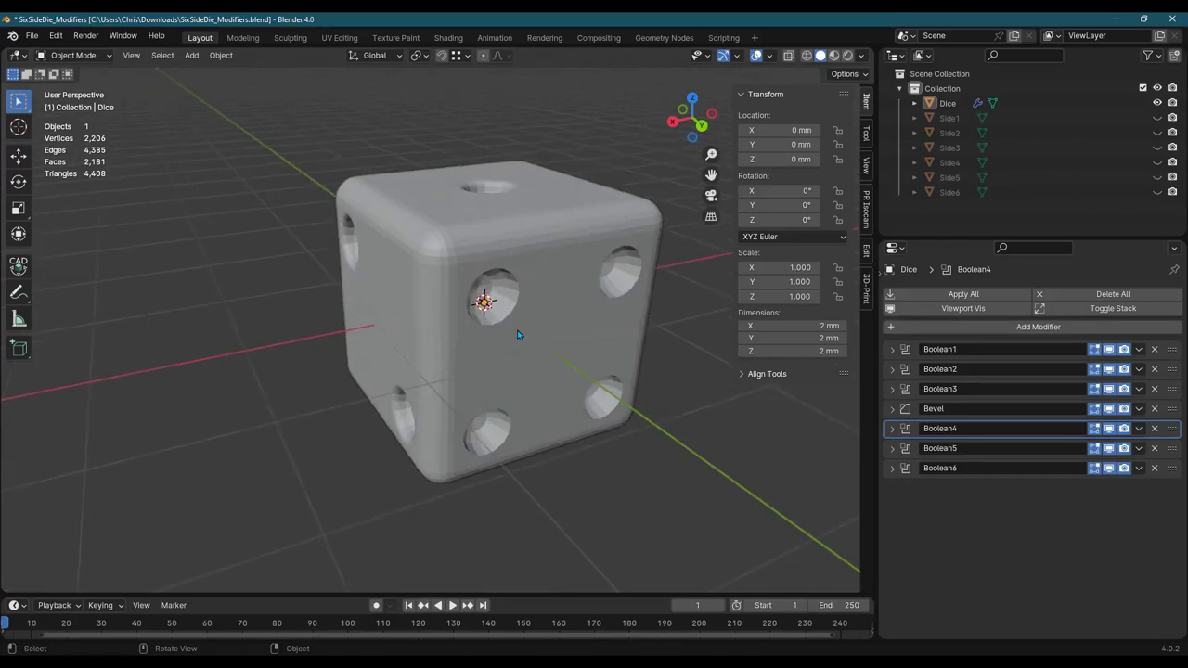
click(769, 56)
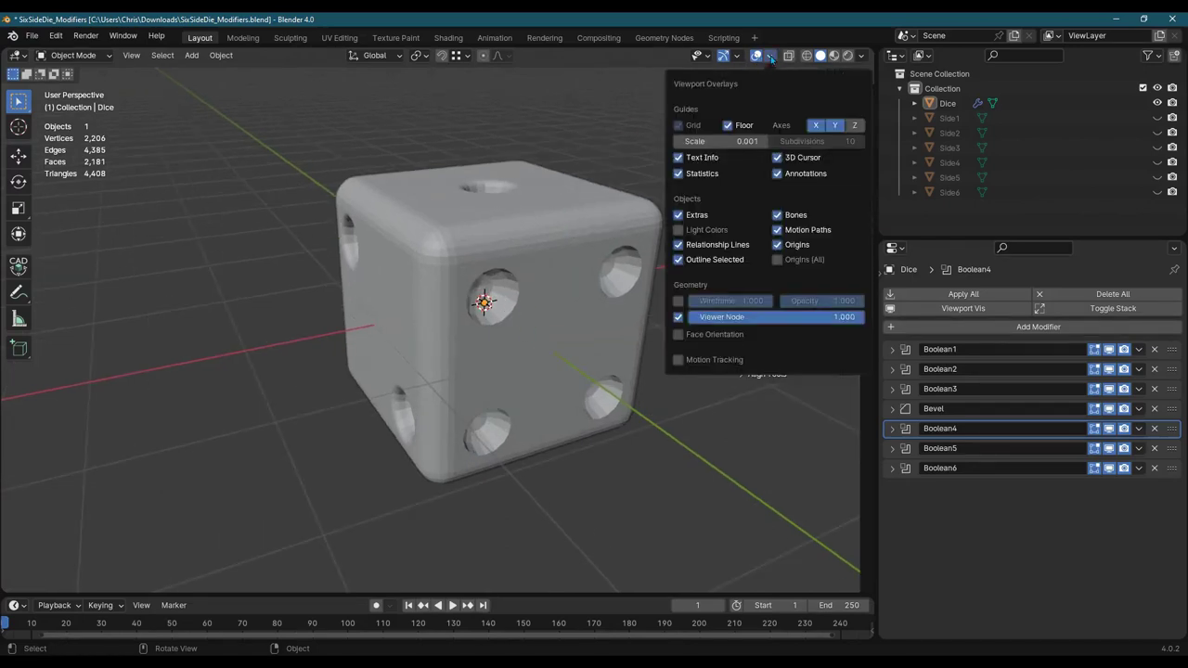
click(714, 336)
click(563, 299)
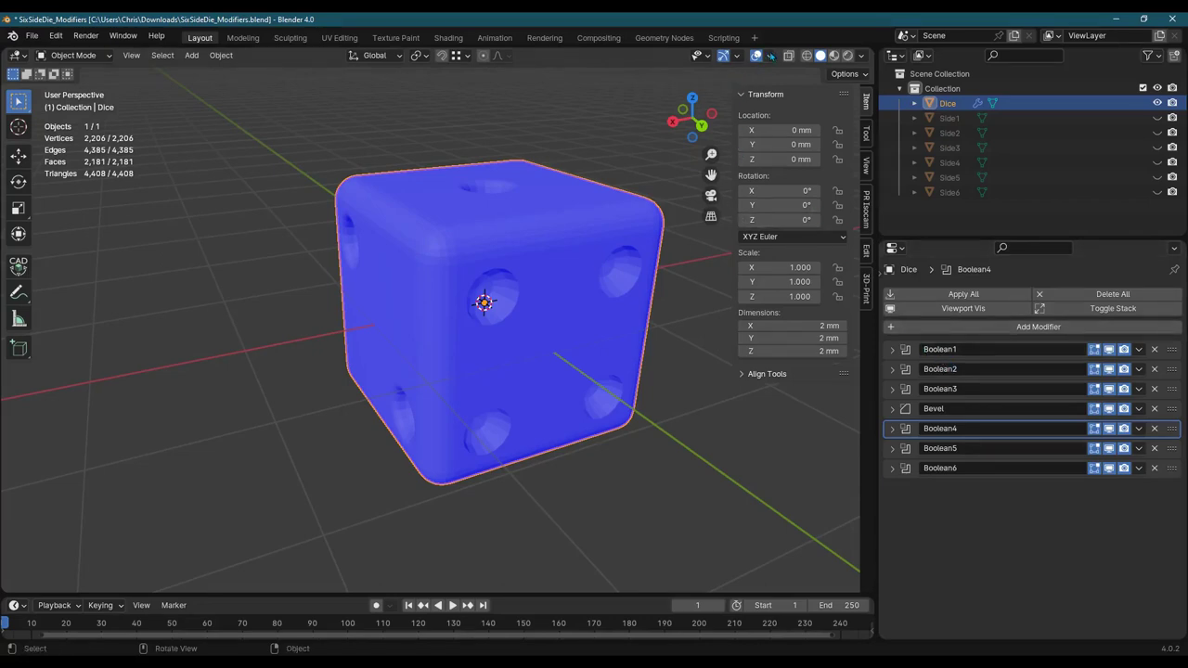
click(770, 55)
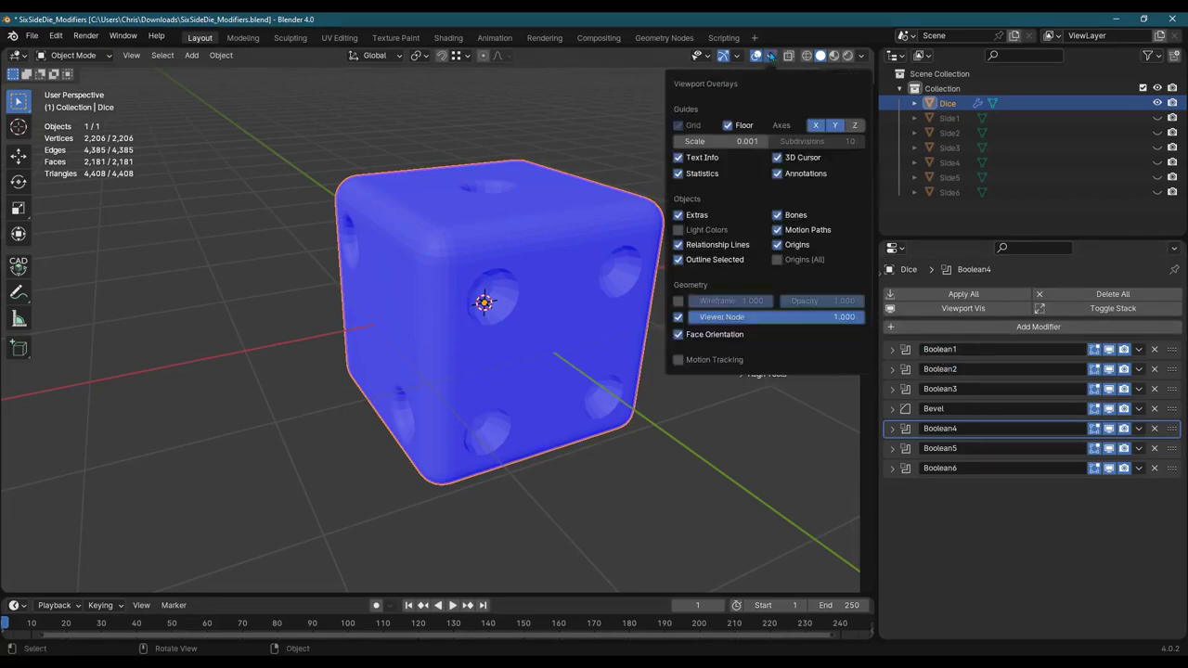
click(678, 335)
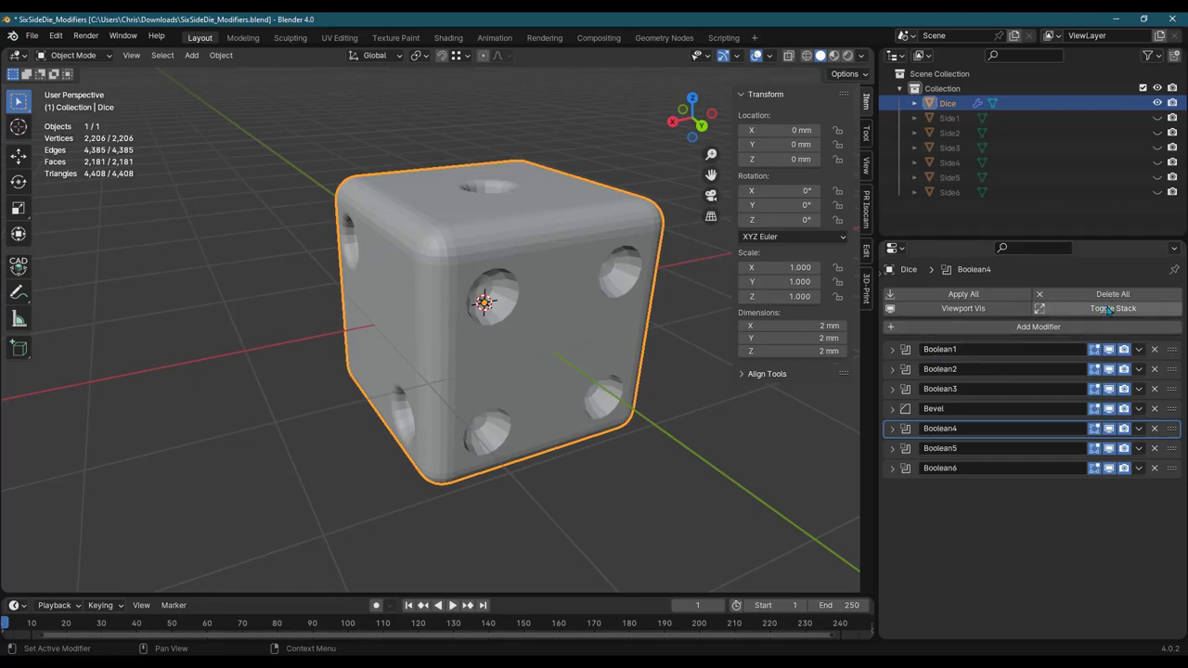
- Remove all modifiers from the die, inspect its base mesh in Edit Mode, and undo the removal
click(1057, 295)
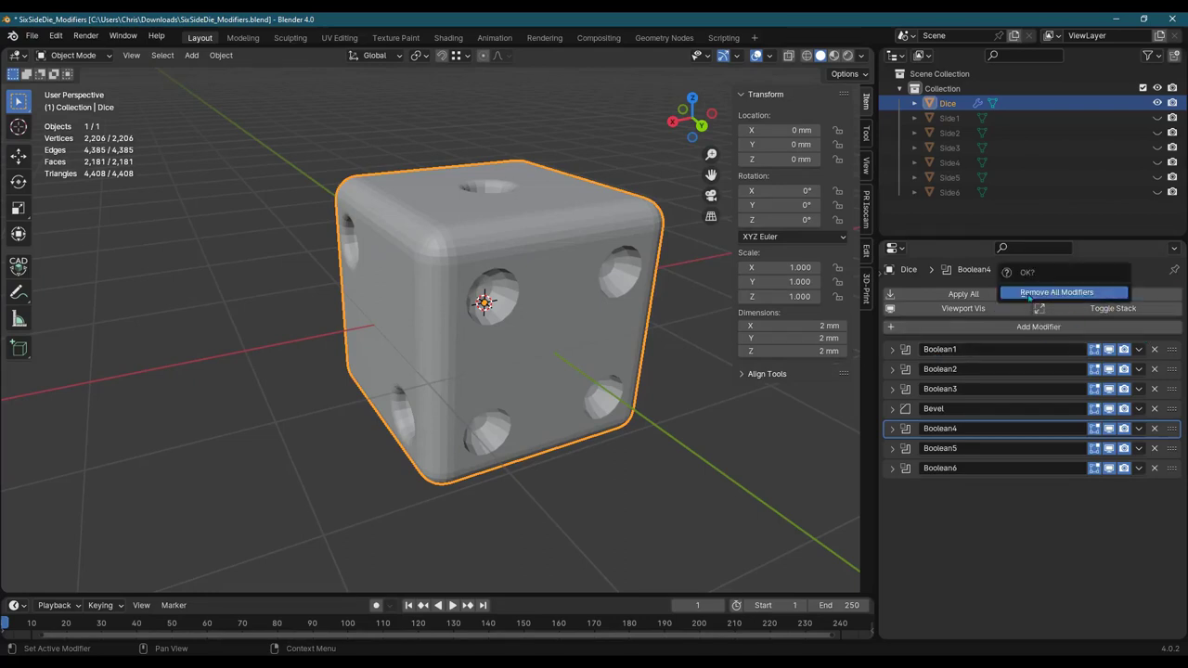
click(1036, 294)
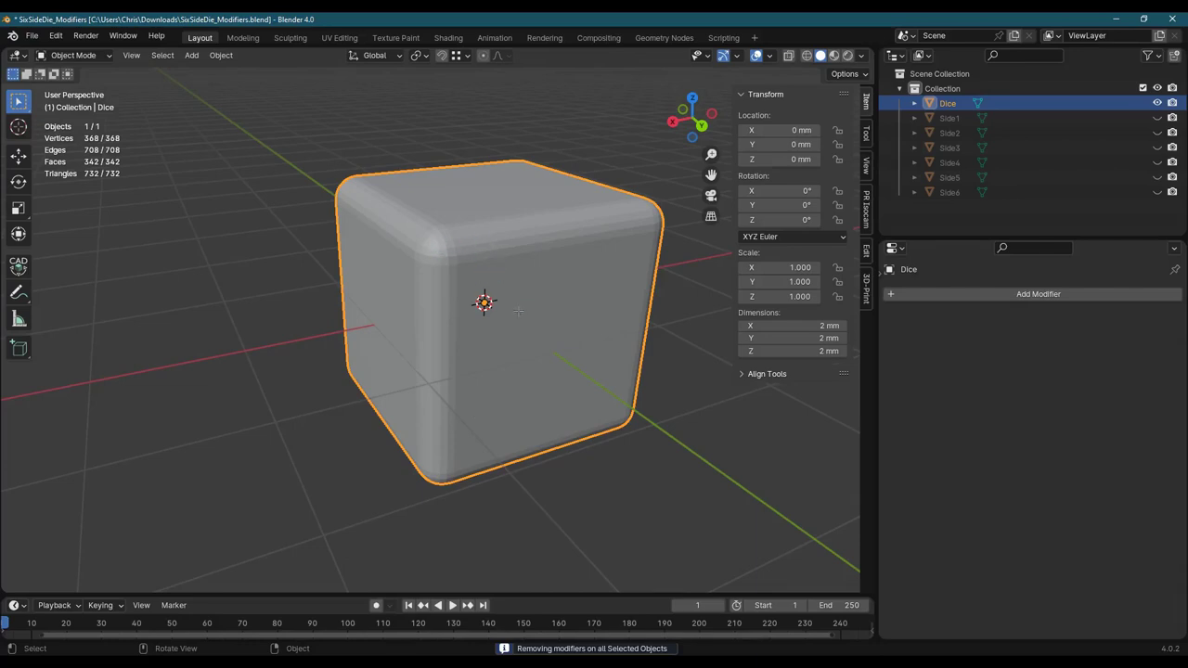
key(Tab)
key(Tab)
key(ctrl+z)
key(ctrl+z)
key(ctrl+z)
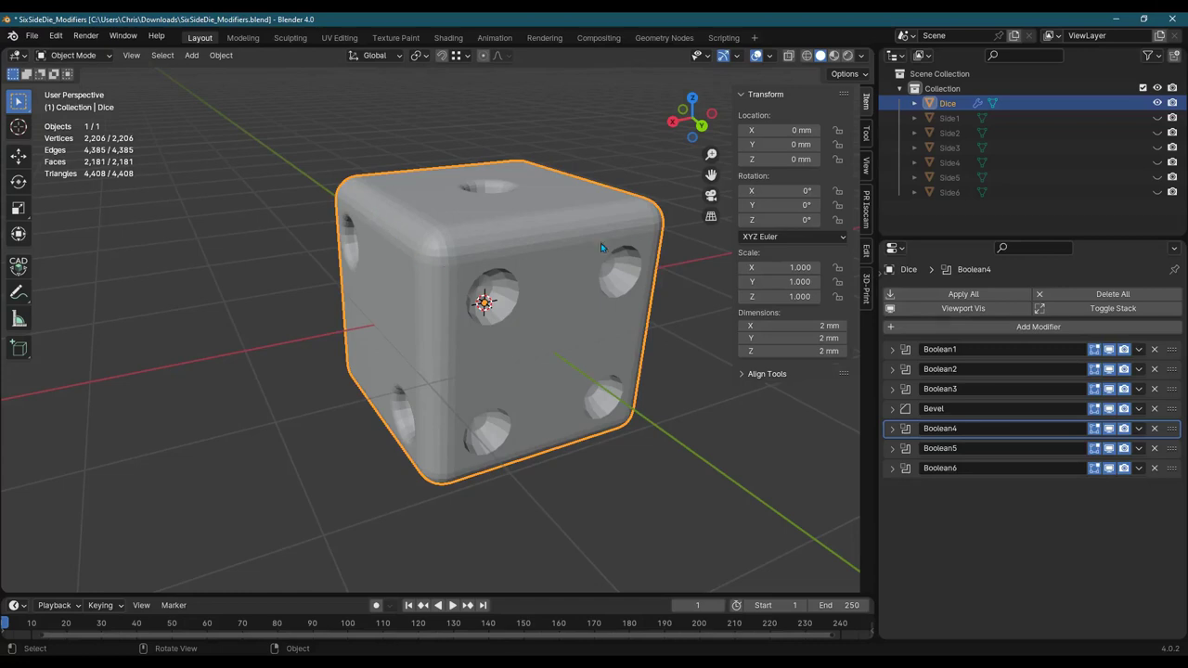
- Move the Bevel modifier to the start of the die's modifier stack, and after that directly below Boolean1
middle_drag(594, 255, 529, 278)
scroll(479, 272, up, 2)
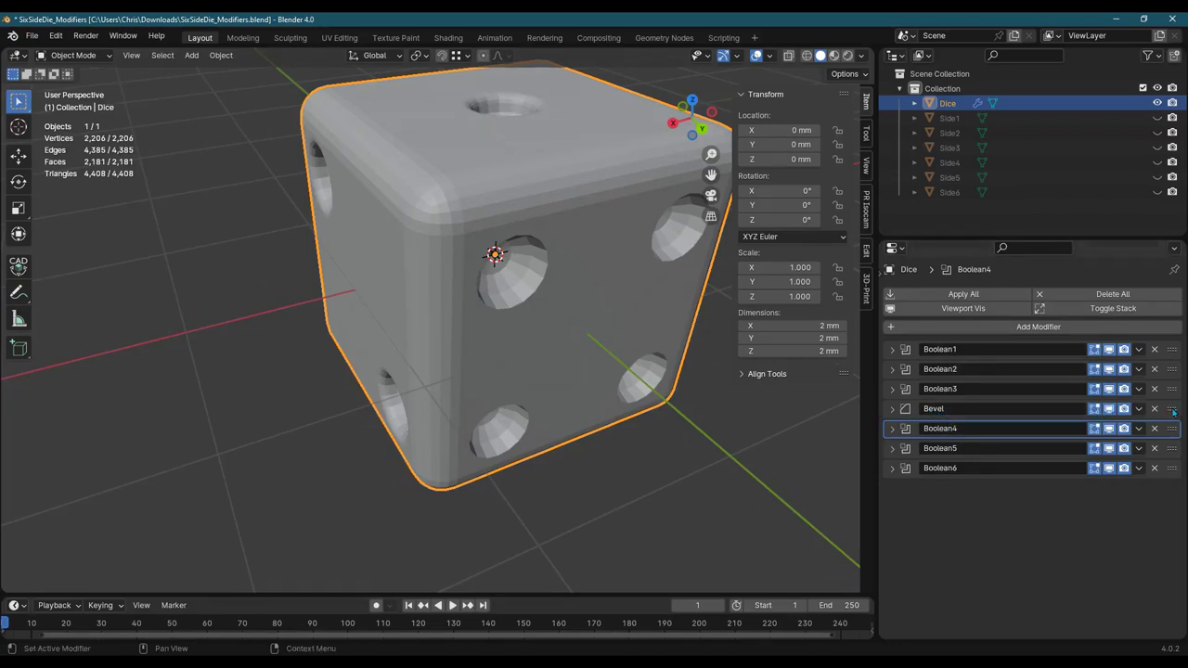
drag(1172, 411, 1171, 349)
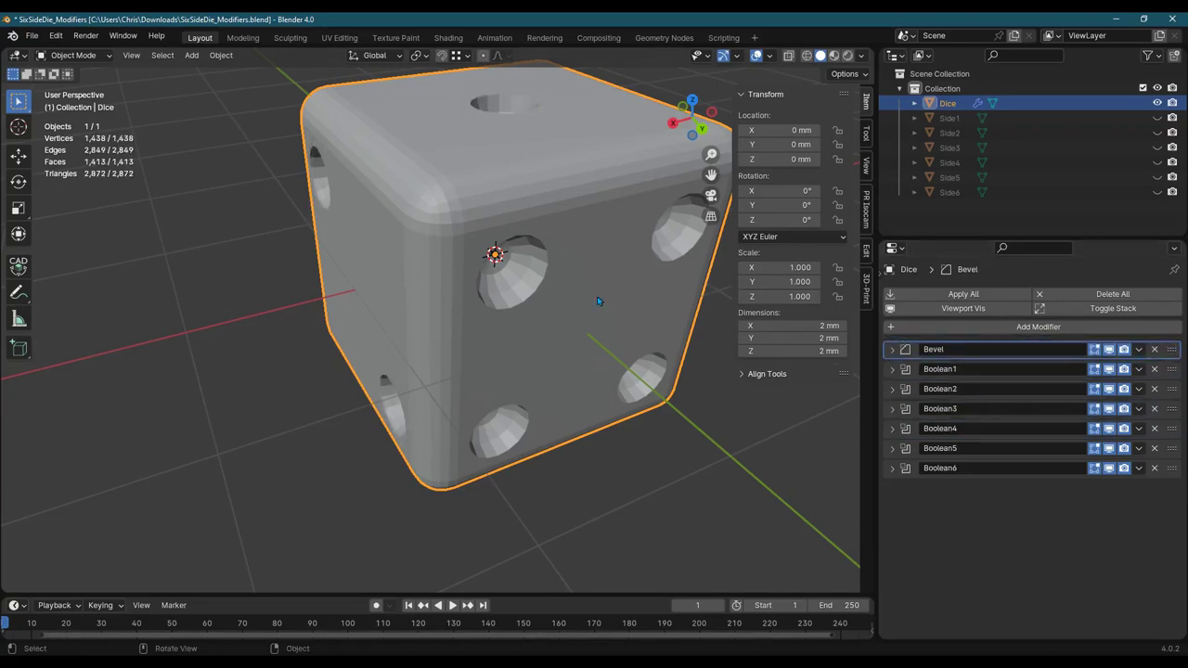
middle_drag(536, 275, 461, 156)
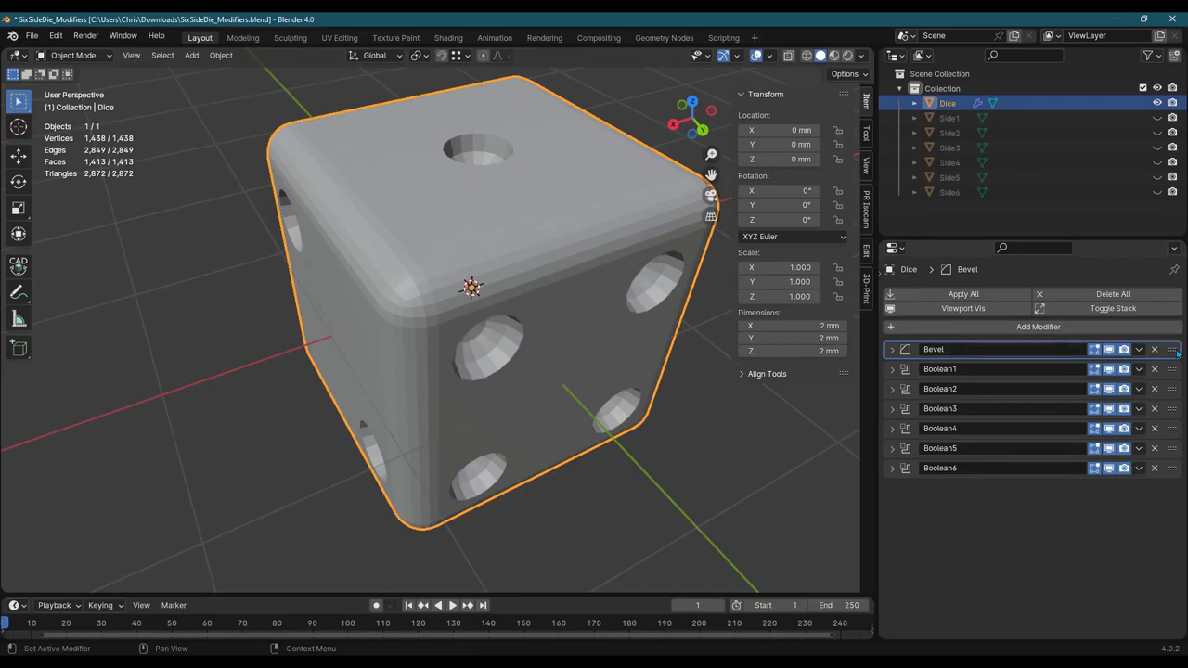
drag(1176, 353, 1174, 370)
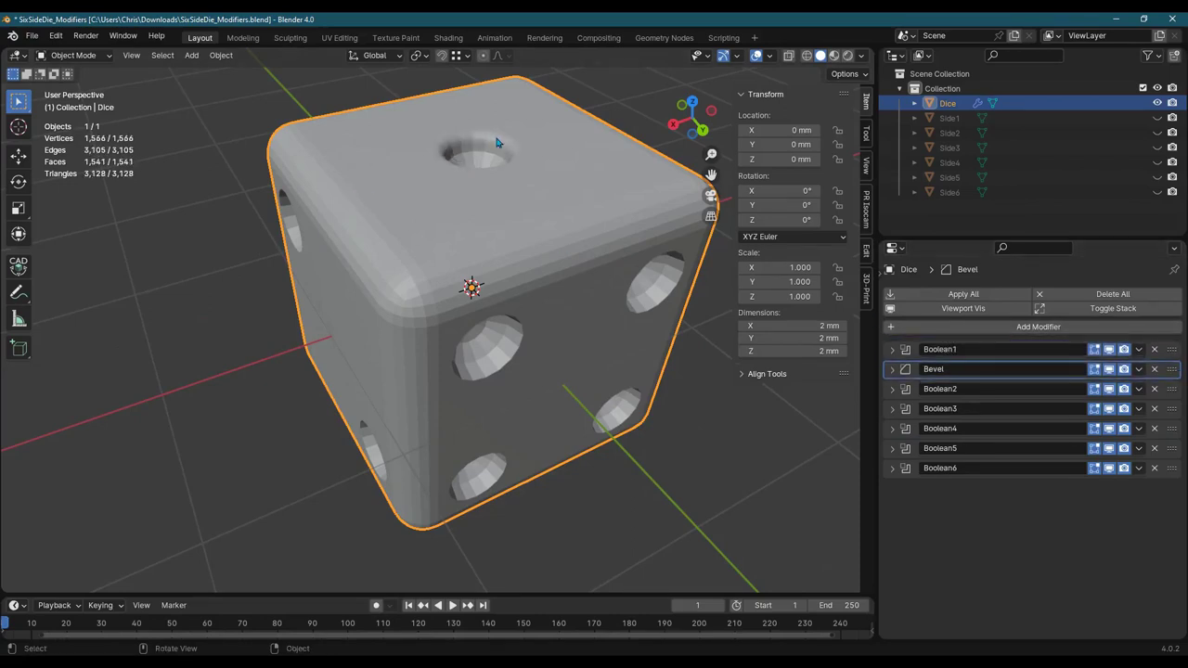
middle_drag(481, 158, 591, 218)
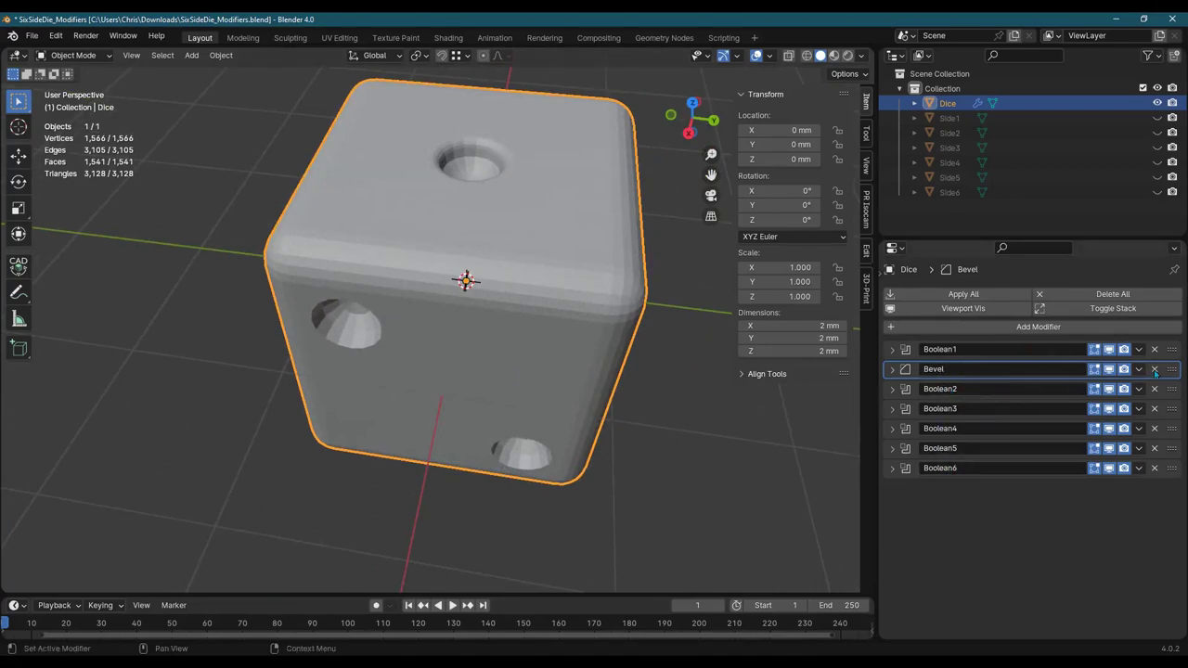
- Move the Bevel modifier directly below Boolean2 so it also rounds the pip edges of the two-pip face
drag(1172, 368, 1171, 390)
scroll(394, 358, up, 2)
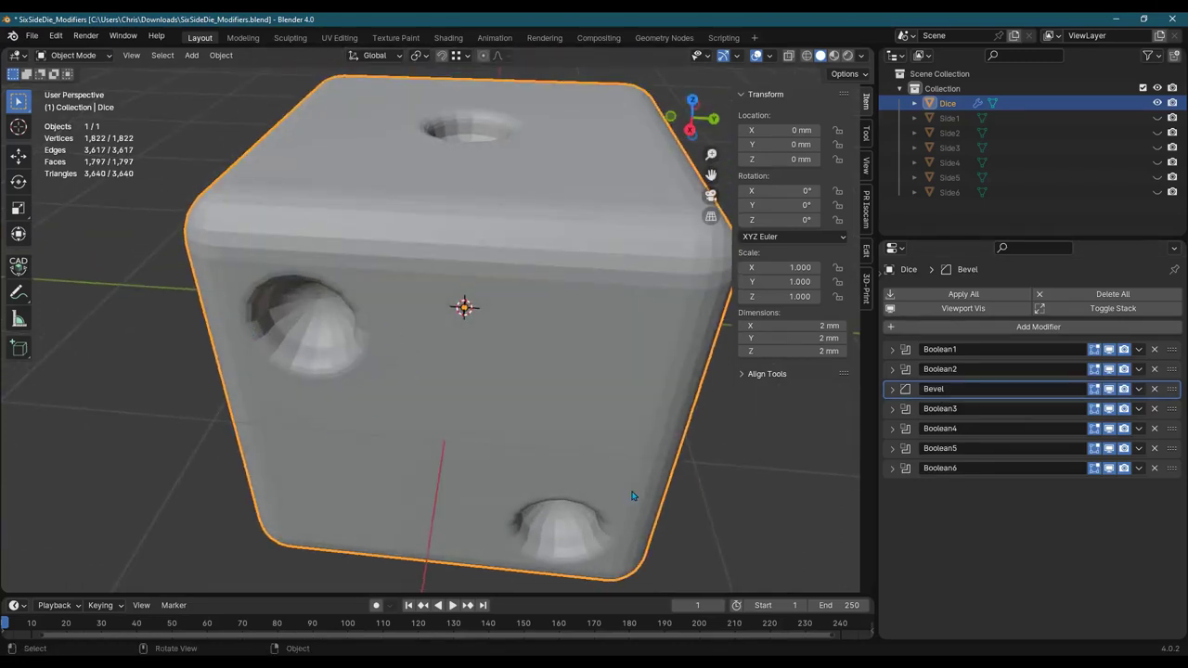
drag(958, 370, 953, 370)
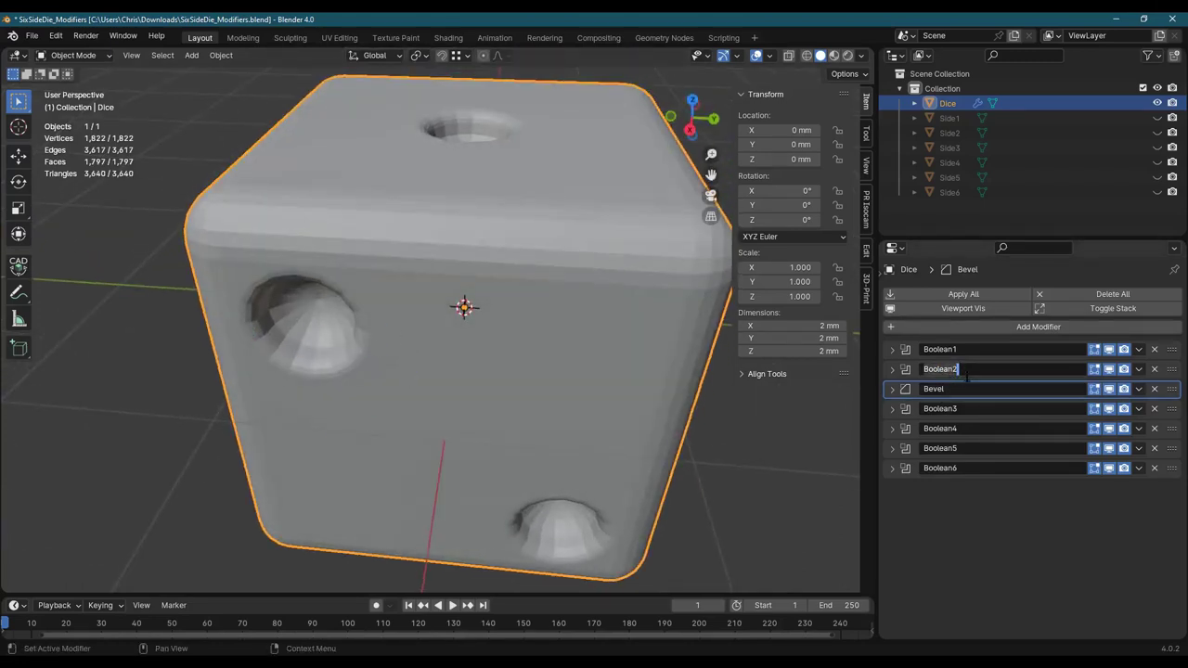
click(964, 393)
middle_drag(640, 373, 767, 372)
scroll(580, 365, down, 3)
shift+middle_drag(548, 375, 629, 344)
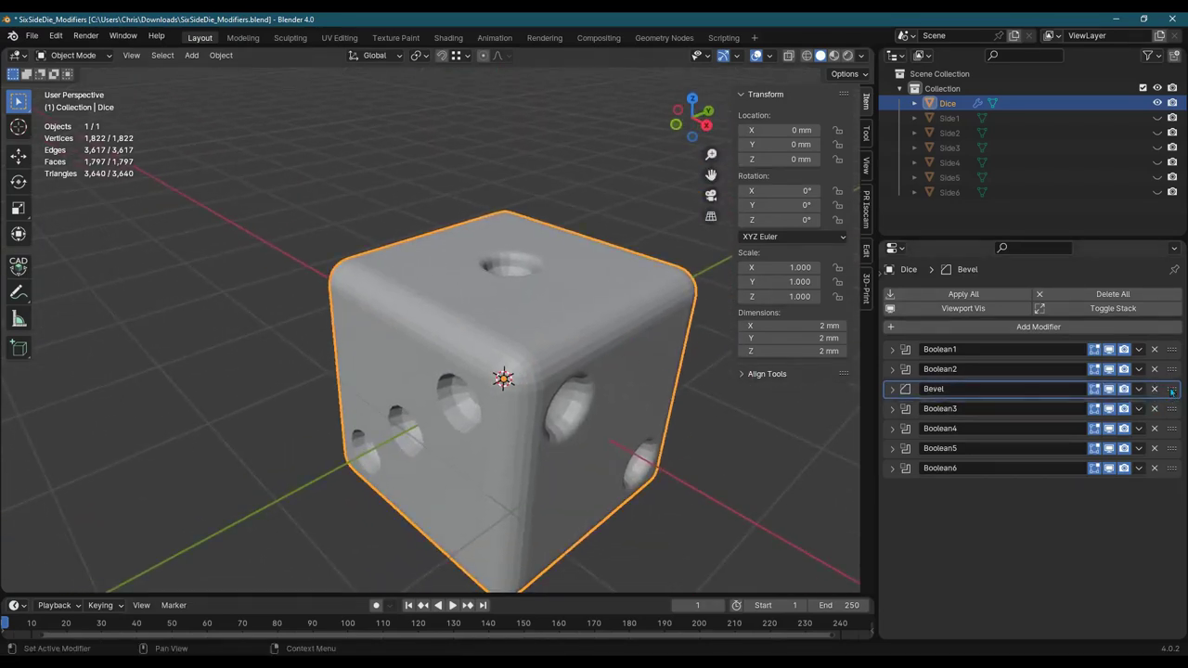
- Move the Bevel modifier directly below Boolean3 so it also rounds the pip edges of the three-pip face
drag(1171, 392, 1170, 410)
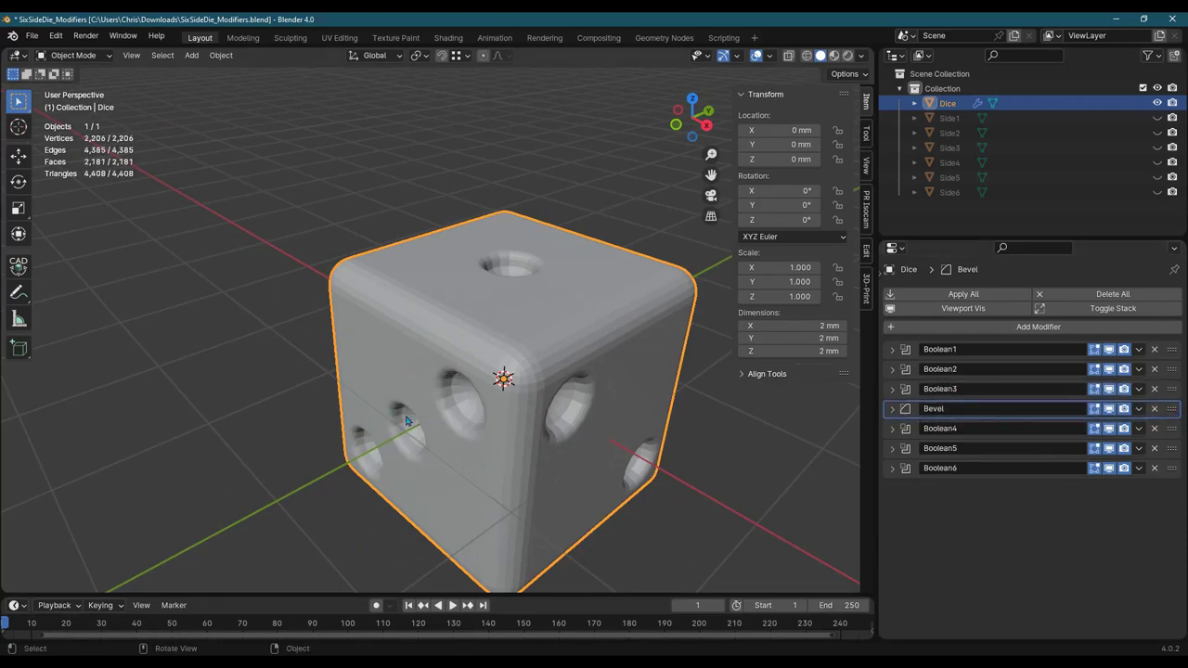
middle_drag(405, 420, 155, 326)
middle_drag(657, 369, 582, 361)
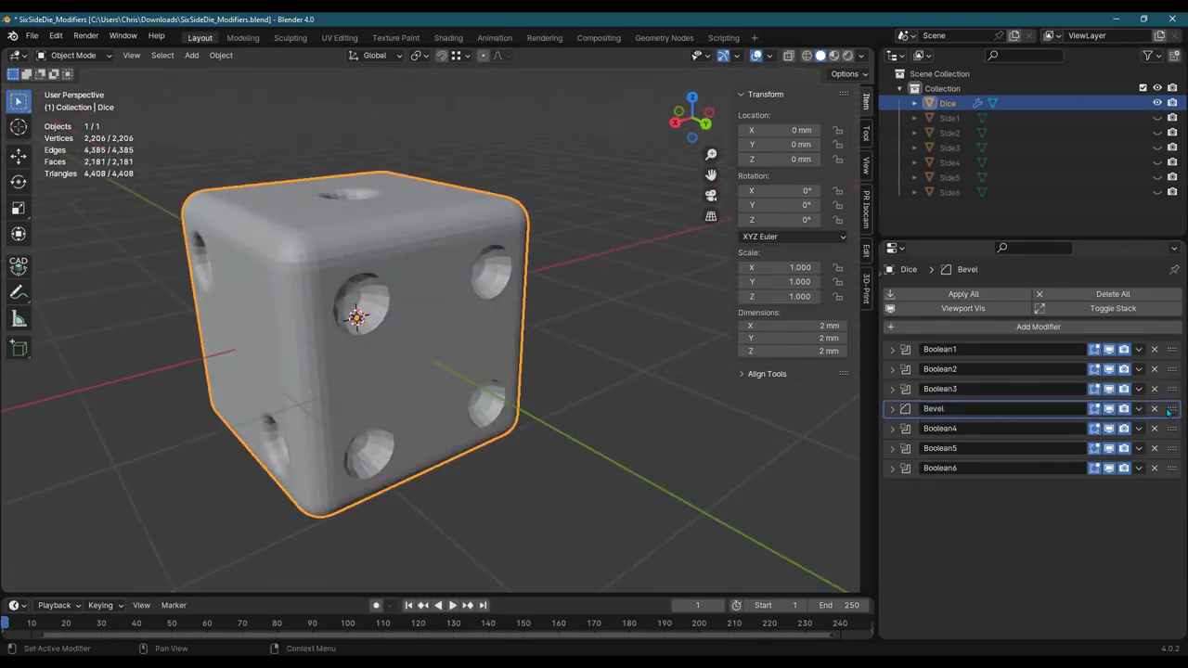
- Try the Bevel modifier below Boolean4 and return it to its place between Boolean3 and Boolean4
drag(1171, 411, 1179, 432)
drag(1173, 432, 1174, 409)
middle_drag(473, 369, 487, 376)
shift+middle_drag(418, 360, 615, 417)
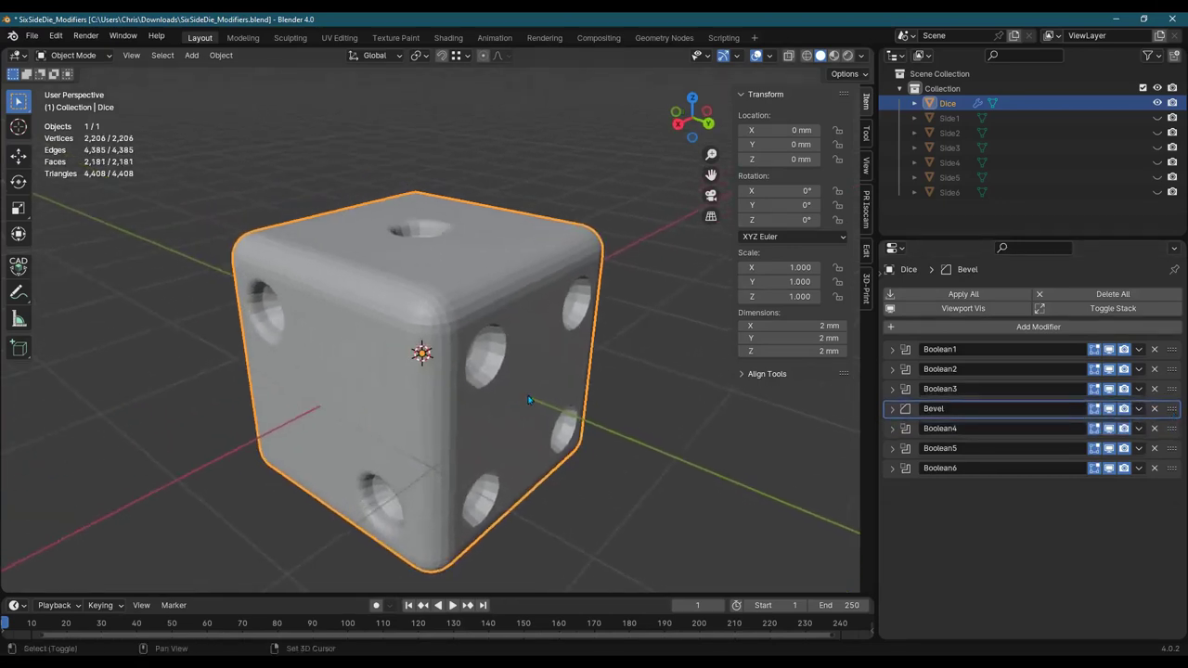
- Move the Bevel modifier below Boolean4 and finally to the end of the stack, after Boolean6
drag(1171, 409, 1181, 433)
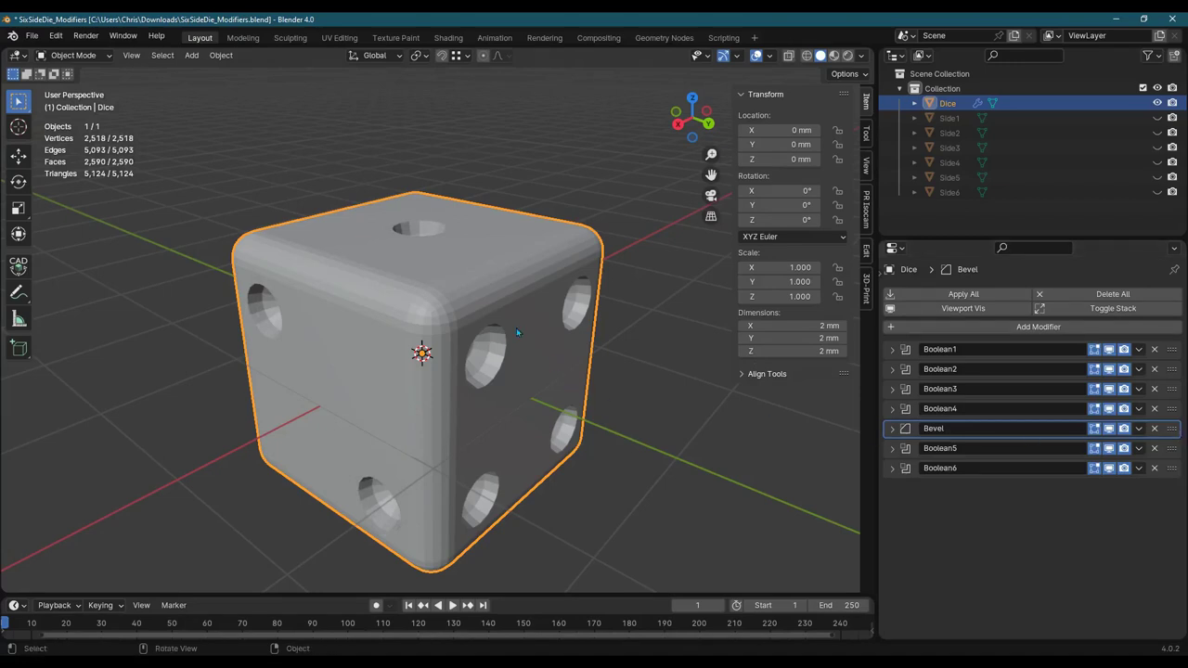
middle_drag(610, 423, 562, 405)
drag(1175, 434, 1175, 470)
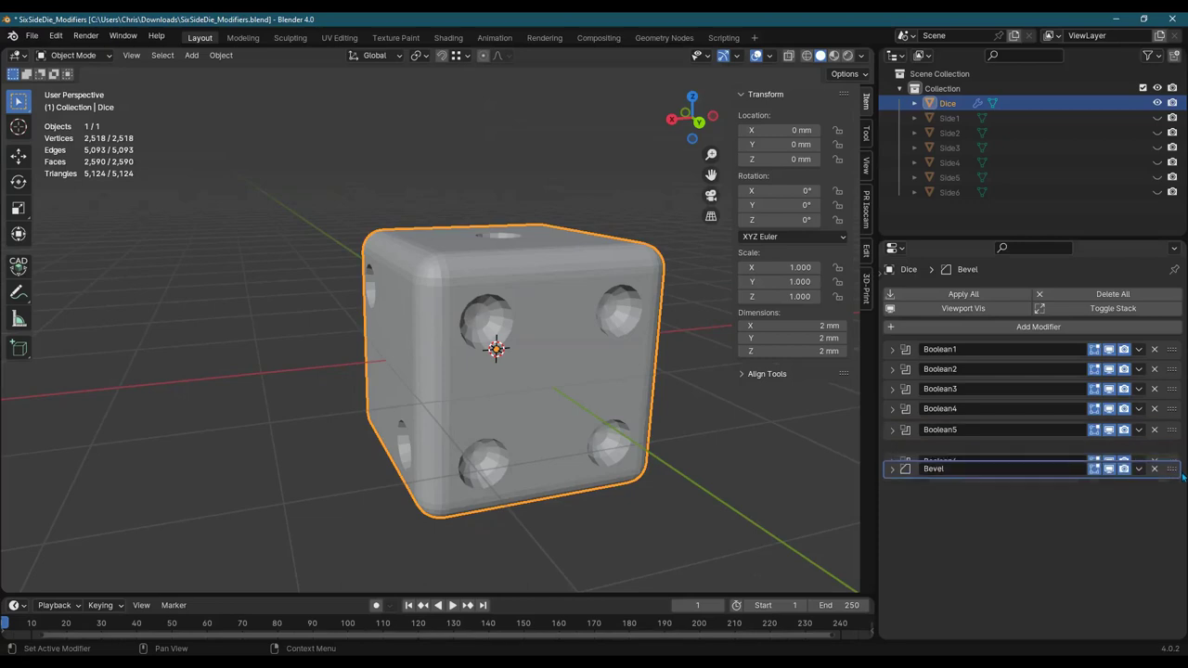
- Expand the Bevel modifier's settings and disable Clamp Overlap in its geometry options
click(890, 469)
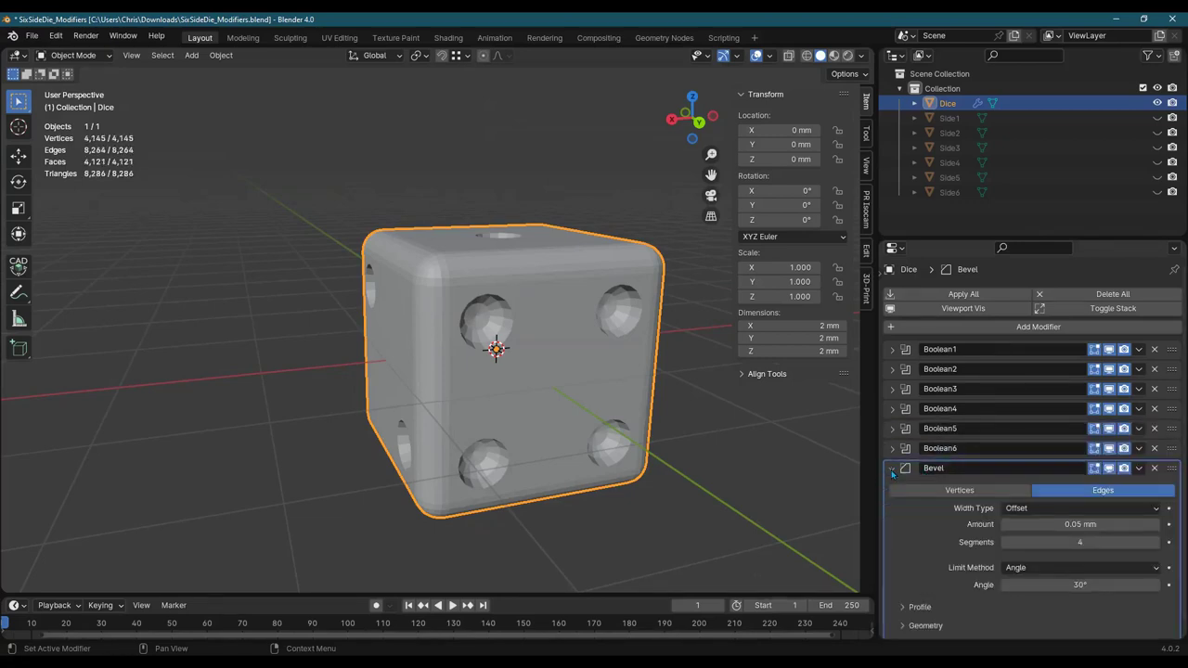
scroll(911, 528, down, 1)
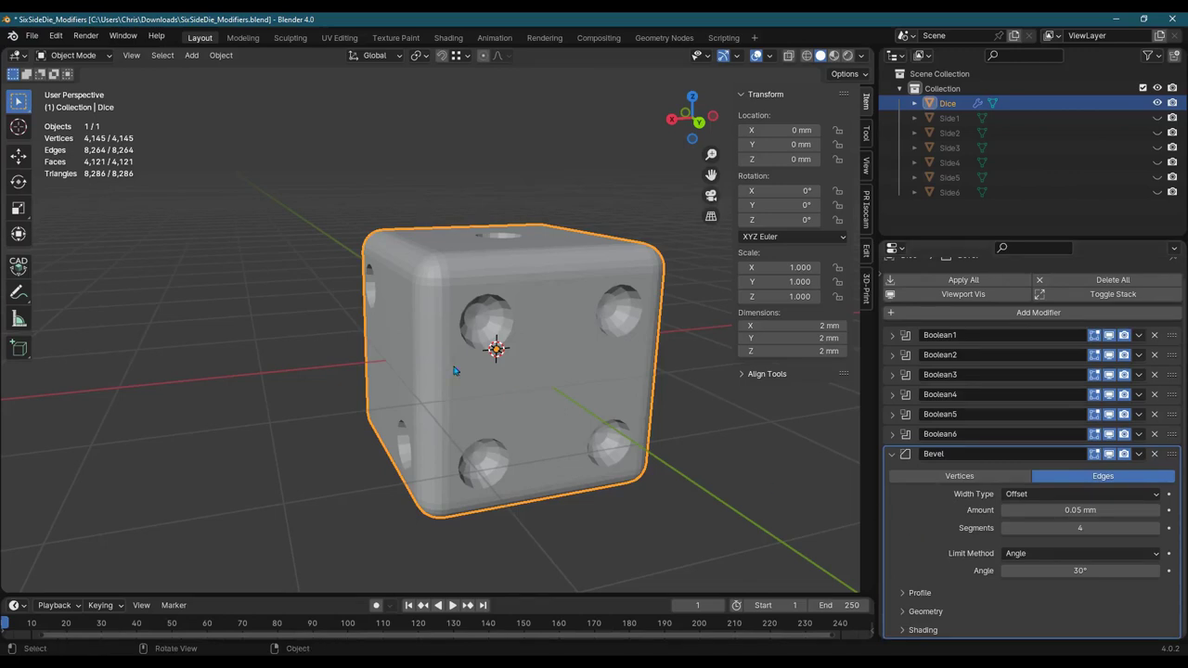
scroll(593, 349, up, 2)
middle_drag(593, 349, 557, 352)
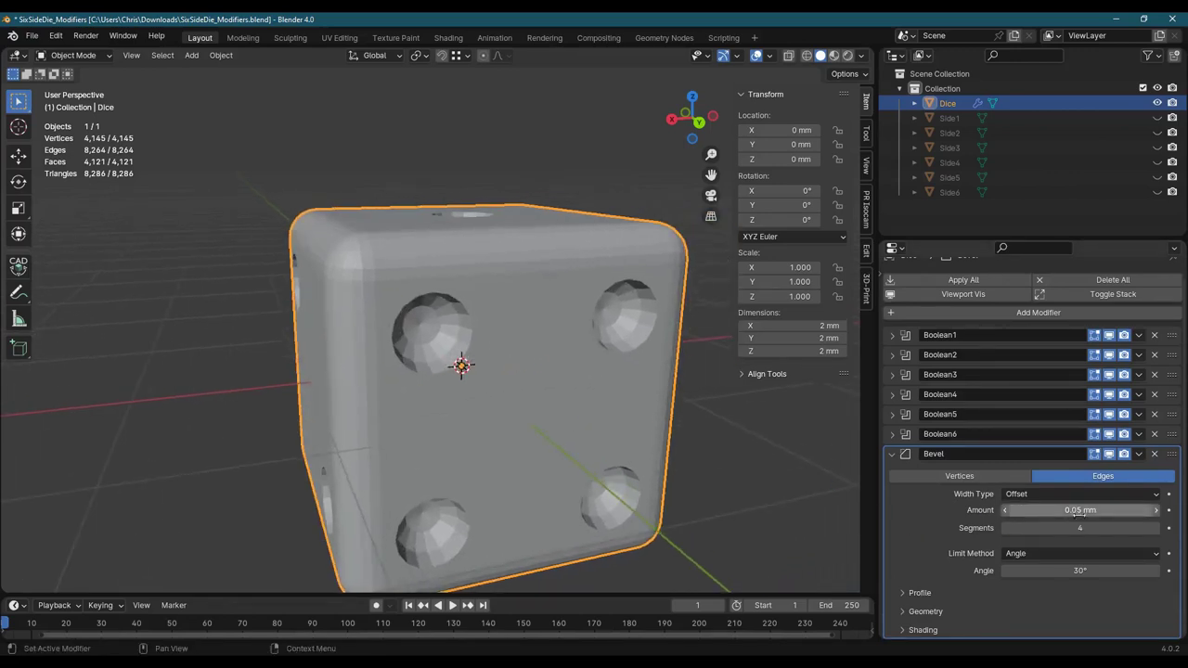
middle_drag(599, 417, 428, 231)
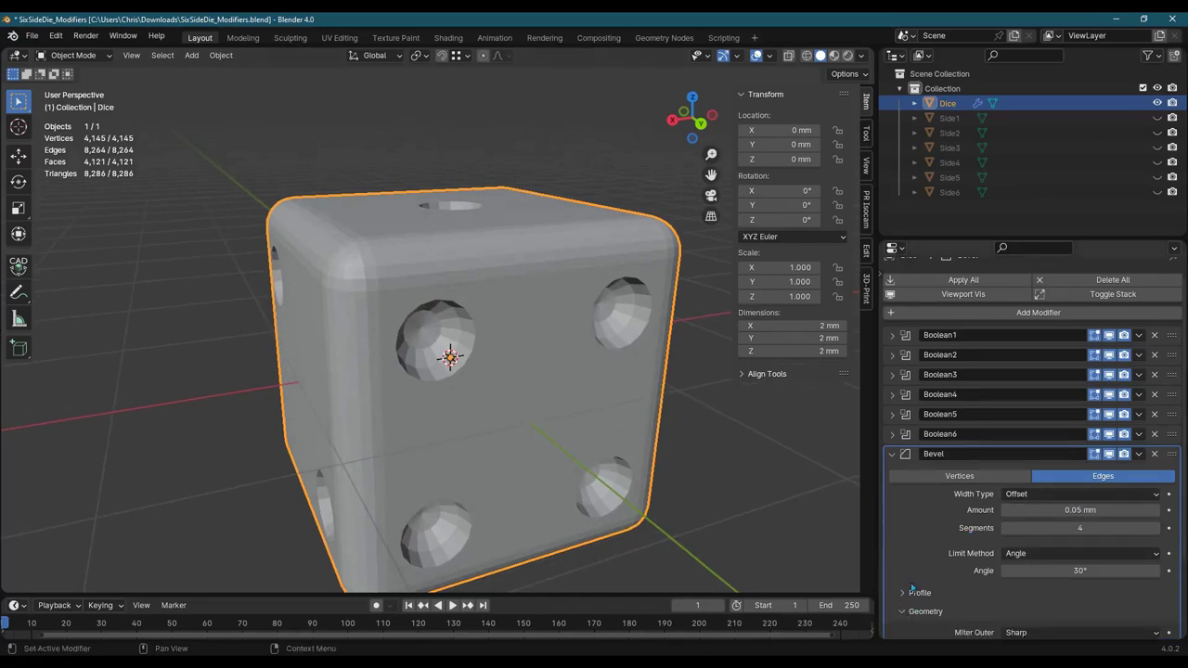
click(902, 612)
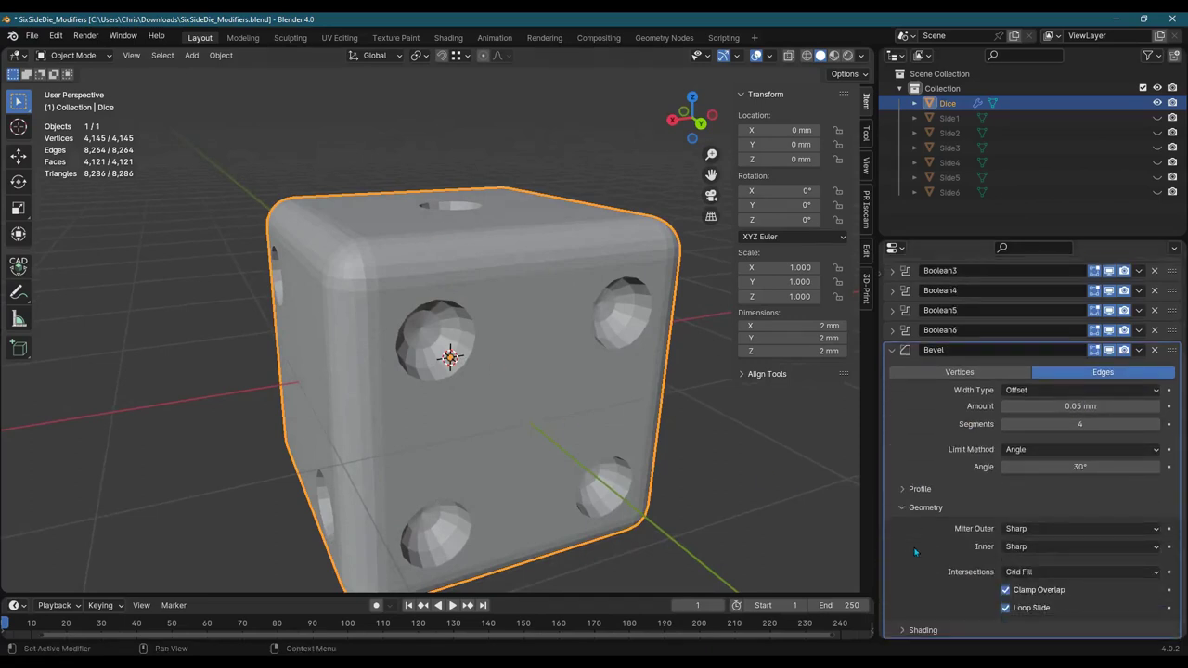
click(1005, 591)
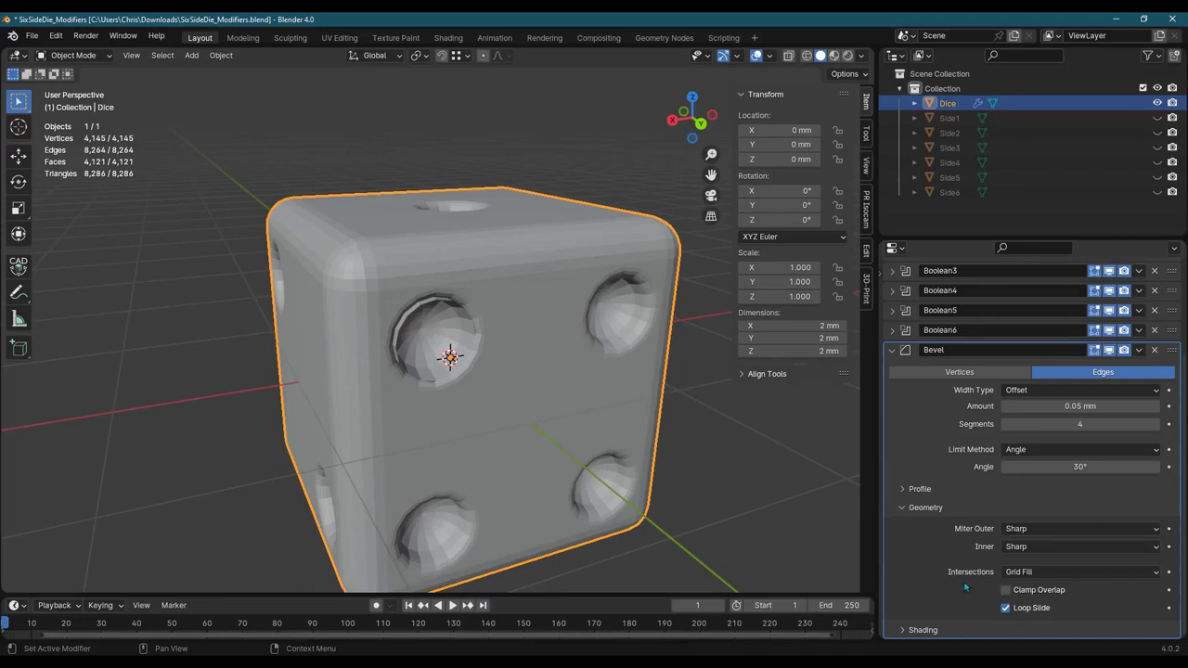
- Examine the beveled pip edges on several faces of the die for irregular geometry
middle_drag(459, 467, 422, 383)
scroll(470, 360, up, 5)
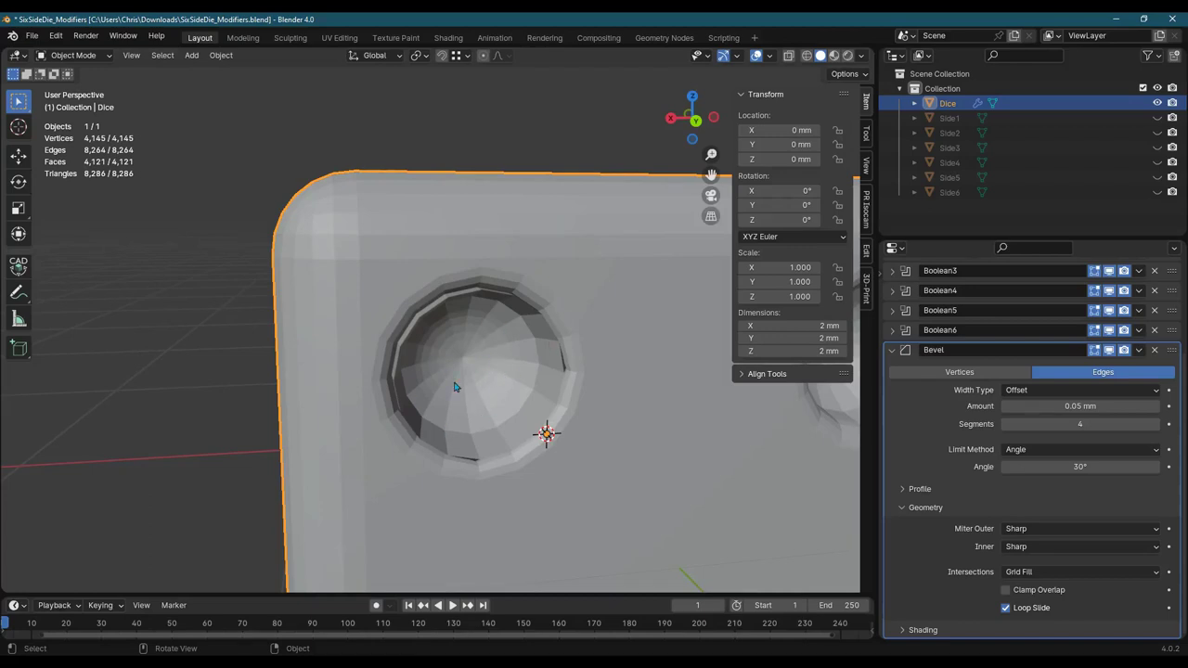
scroll(455, 376, down, 6)
middle_drag(518, 452, 506, 340)
scroll(550, 459, up, 3)
scroll(608, 471, down, 1)
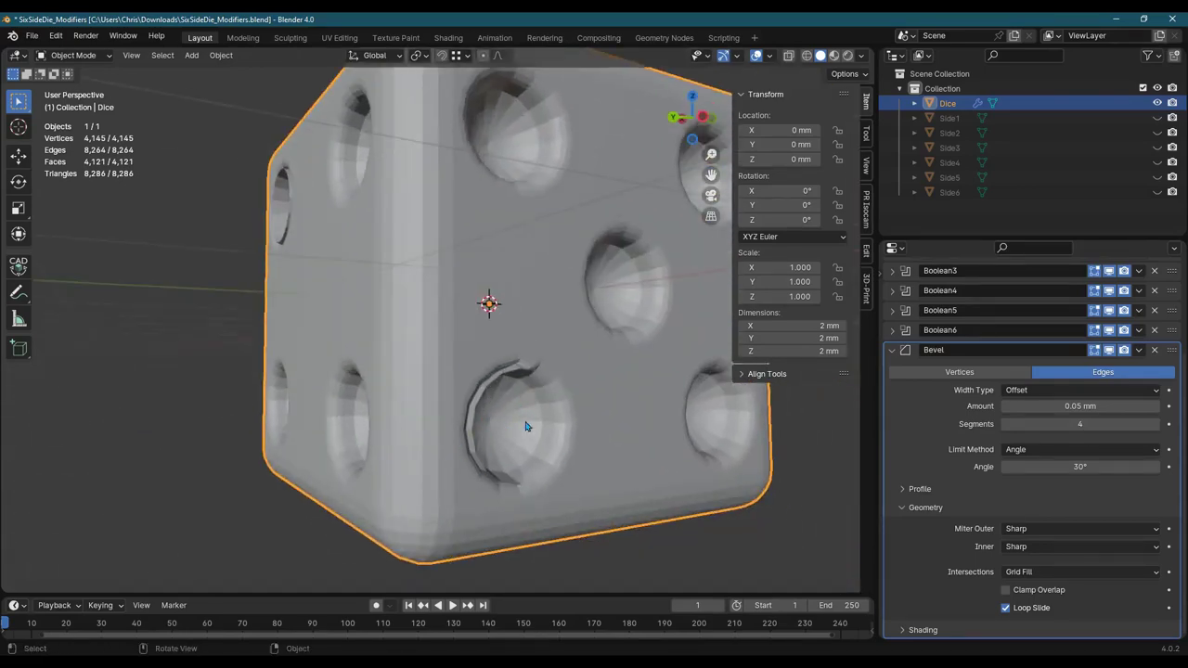
middle_drag(489, 461, 563, 398)
scroll(615, 315, down, 4)
mouse_move(525, 302)
middle_down()
mouse_move(573, 387)
mouse_move(549, 278)
mouse_move(526, 294)
middle_up()
shift+middle_drag(468, 207, 486, 339)
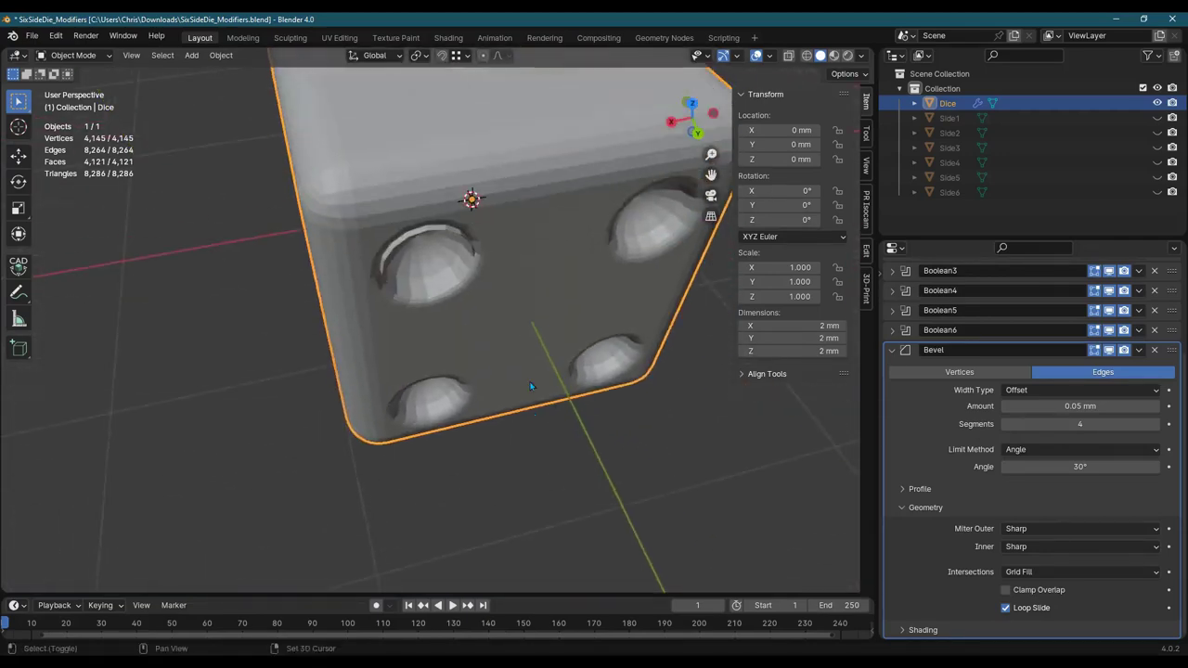
middle_drag(469, 270, 501, 245)
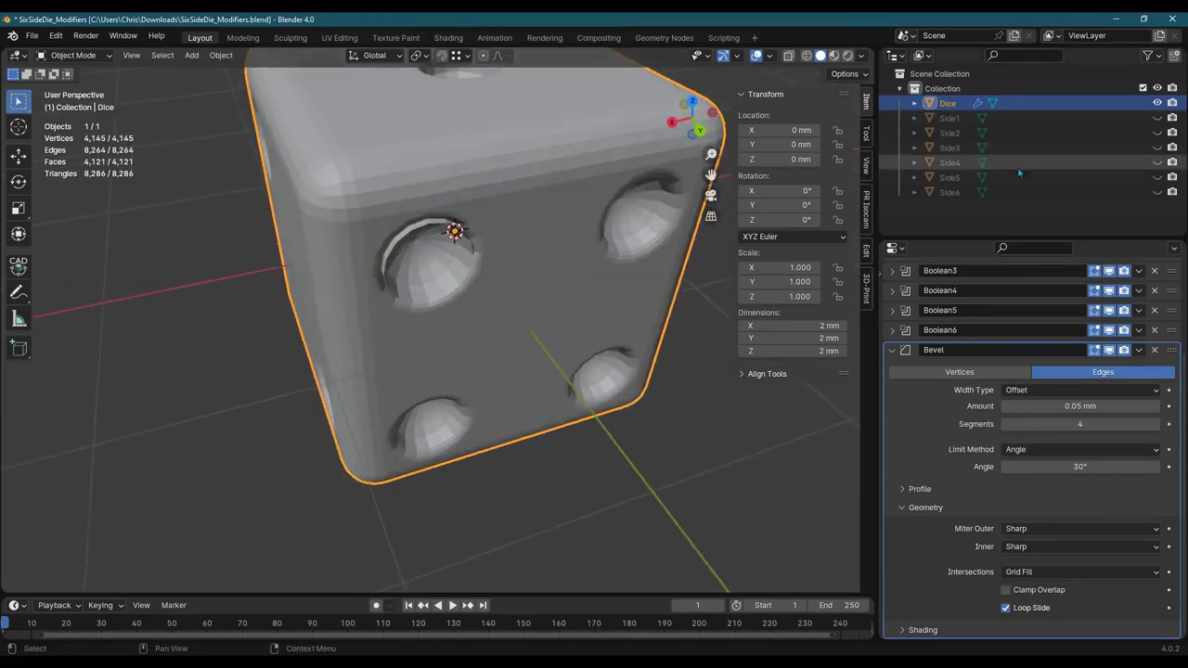
- Show and hide the Side4 cutter object to compare its spheres with the four-pip cutouts
click(1157, 162)
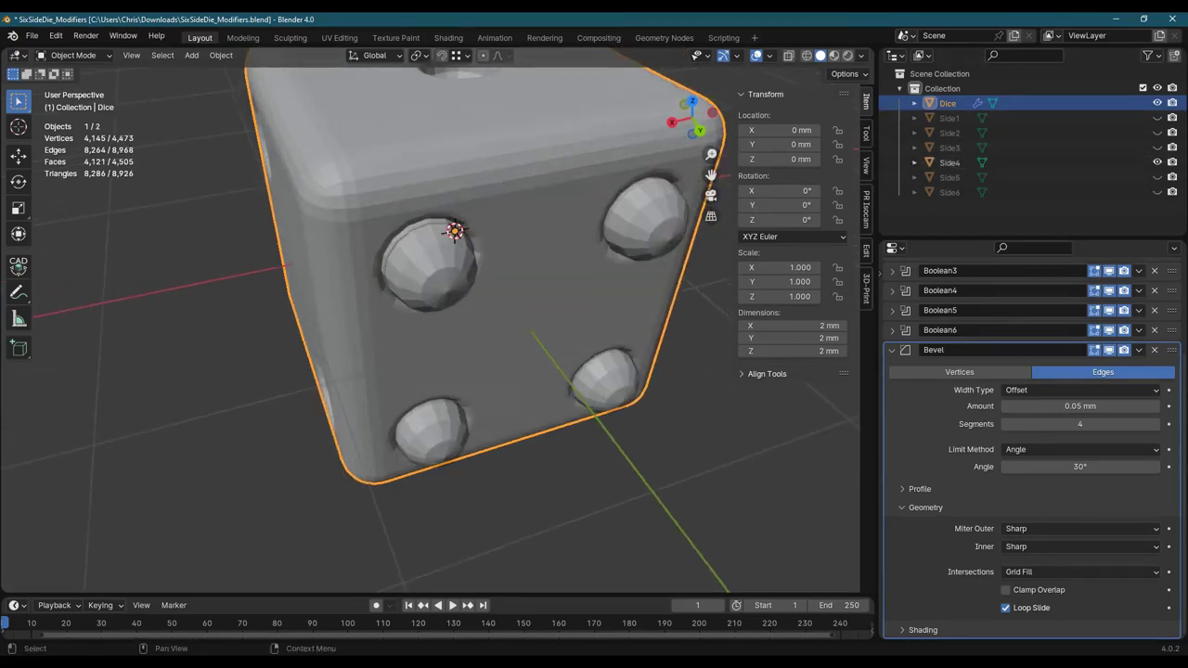
click(1157, 163)
click(1157, 162)
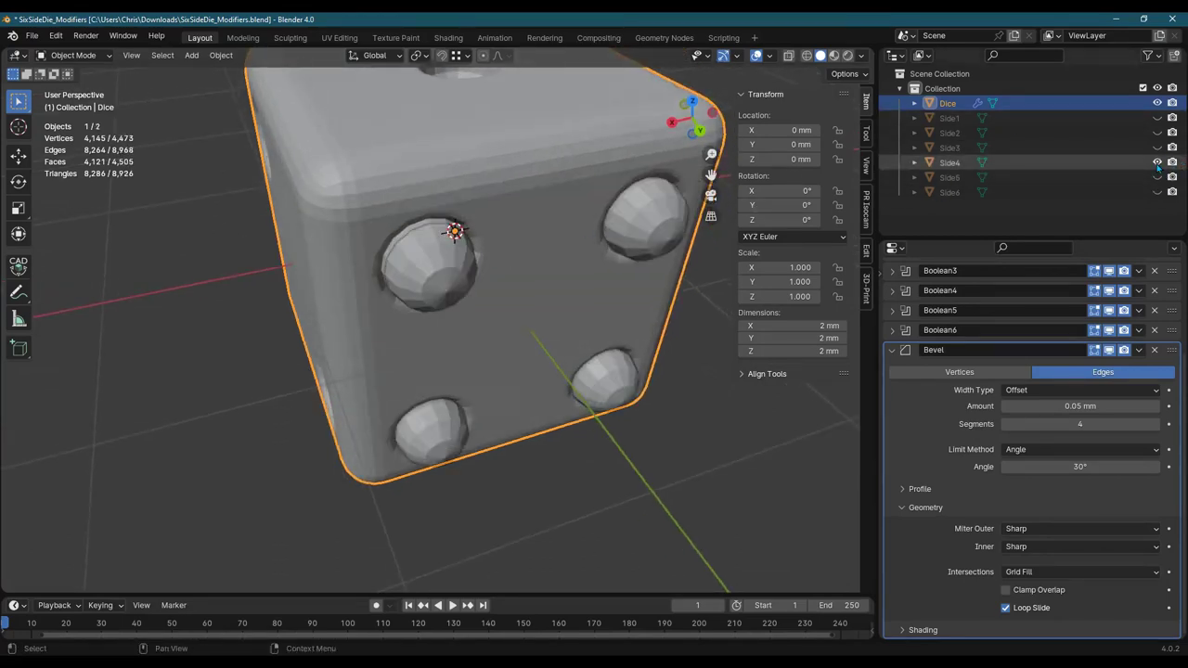
click(1157, 163)
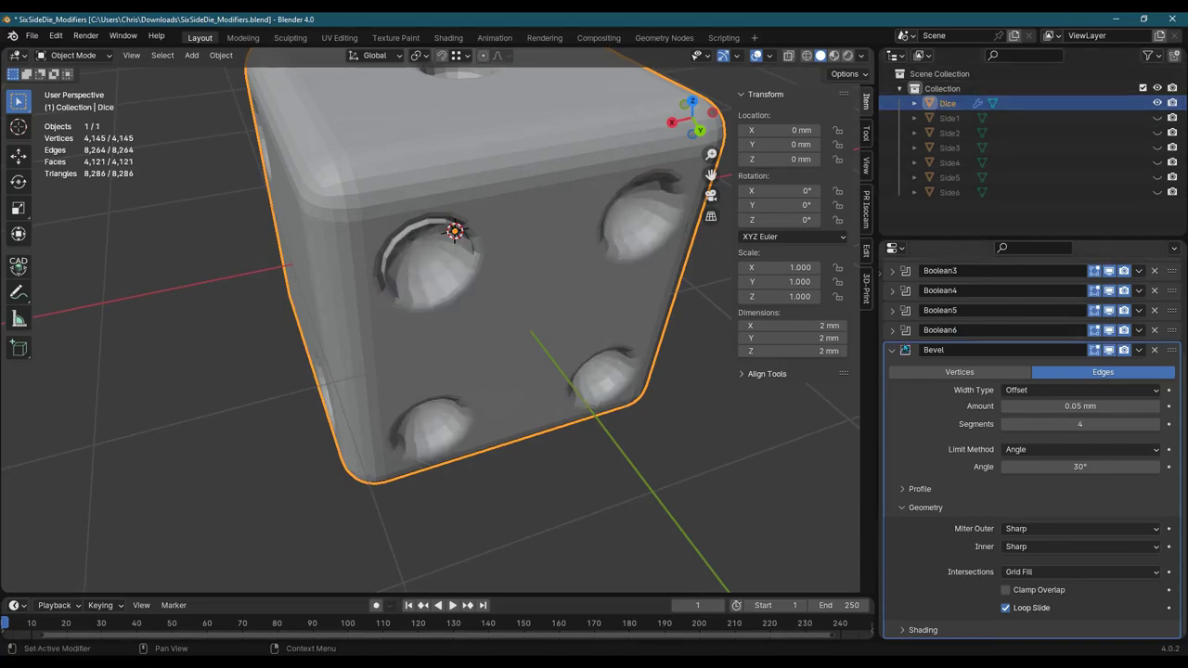
- Collapse the Bevel settings and apply the Boolean4 modifier to the die
click(892, 349)
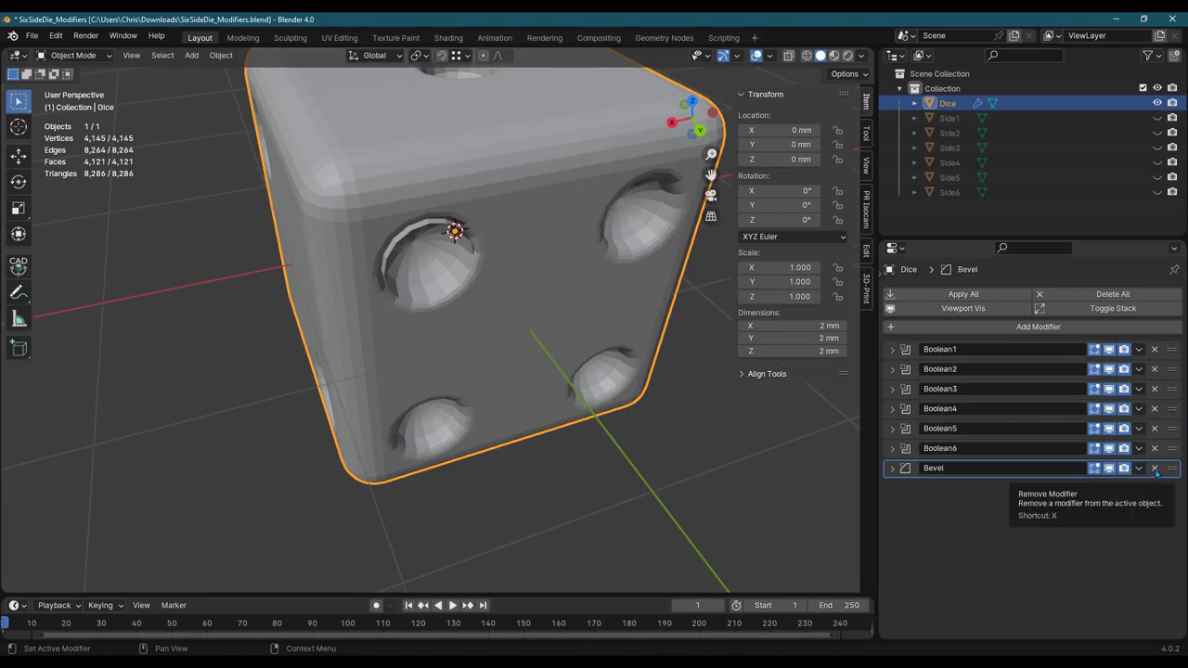
click(1139, 409)
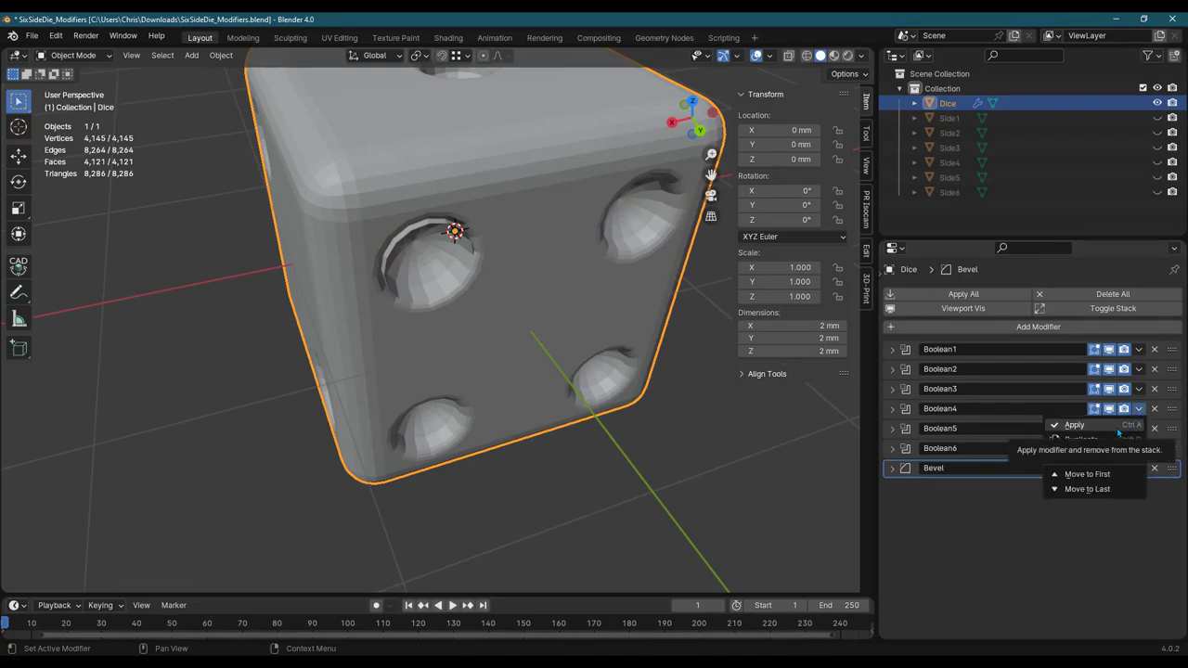
key(Escape)
click(1138, 409)
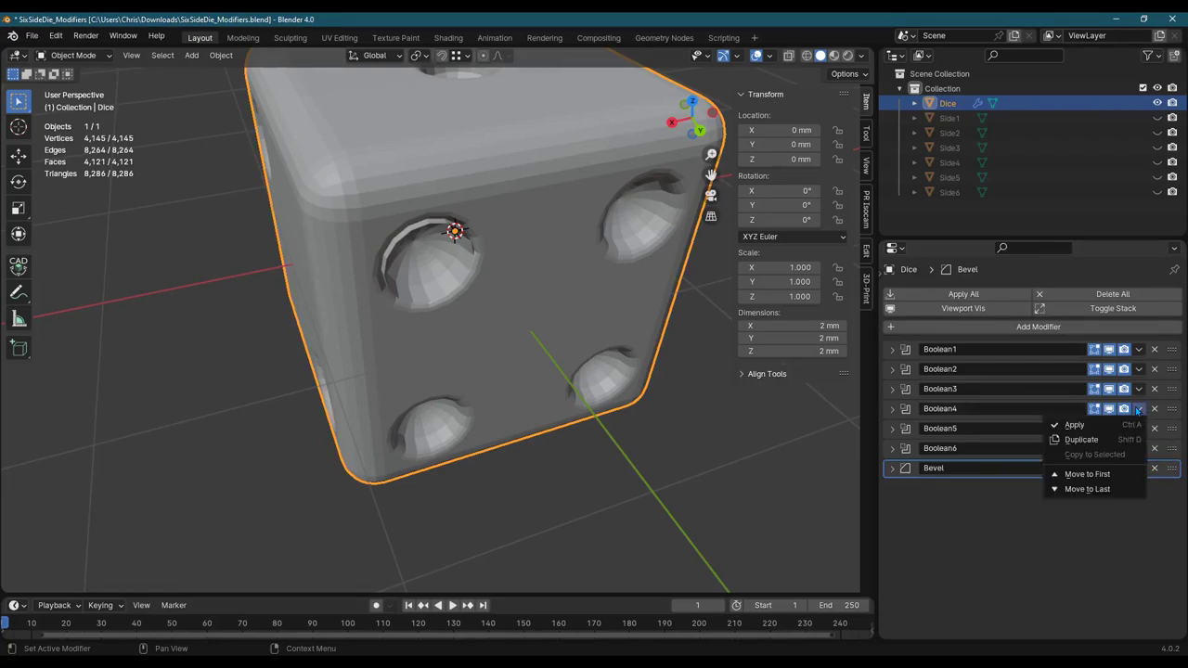
click(1091, 426)
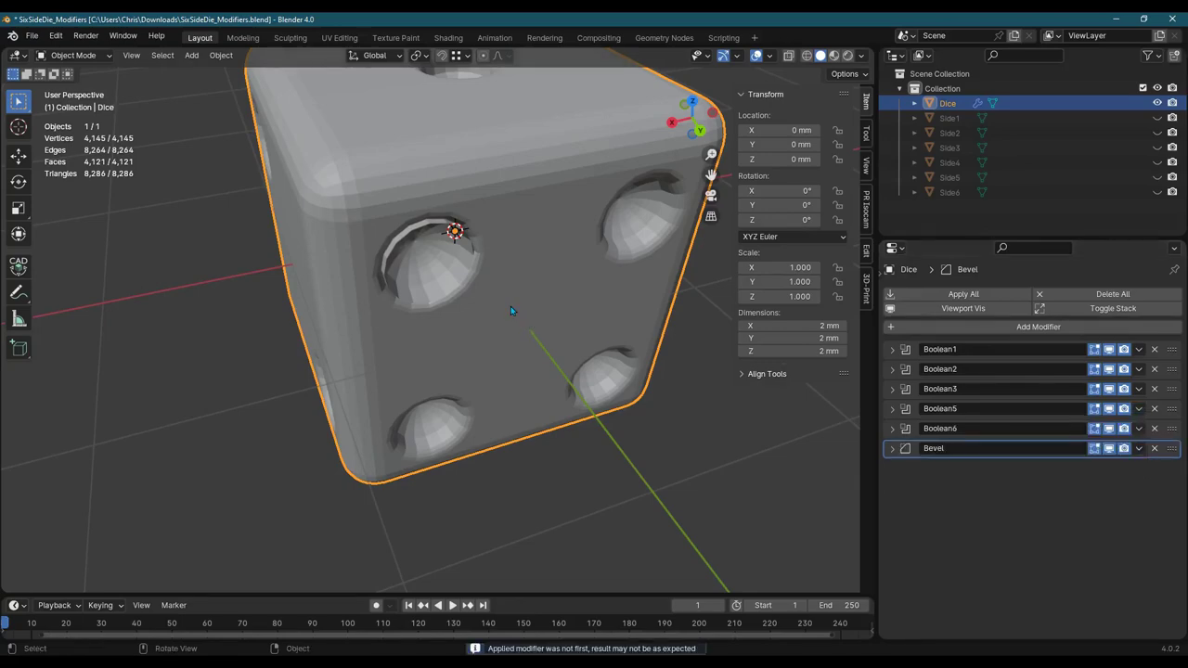
- Edit the die's mesh with the Bevel modifier's display turned off and select a single rim vertex of one four-side pip
key(Tab)
middle_drag(510, 306, 454, 293)
scroll(444, 285, up, 3)
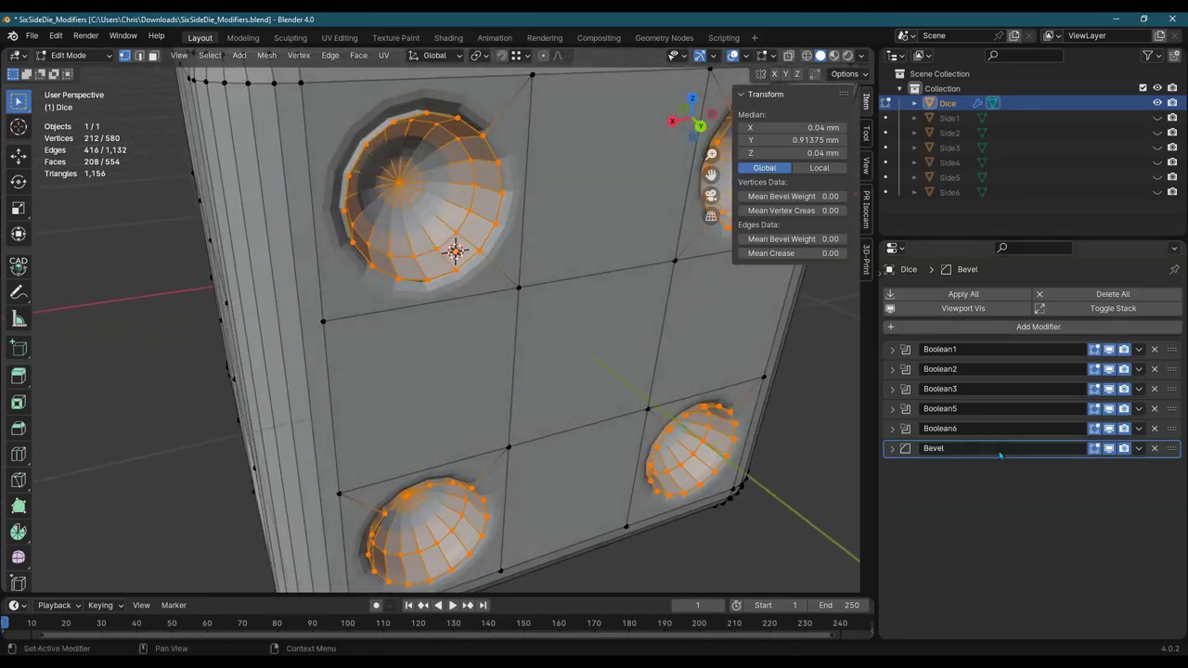
click(1094, 448)
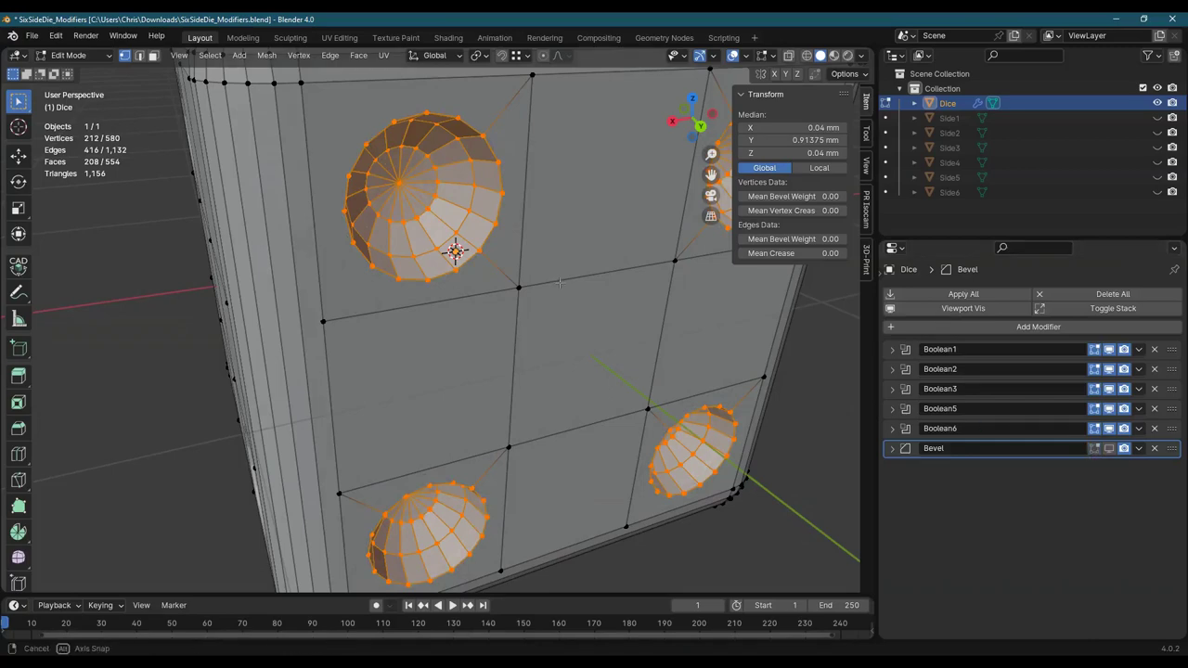
middle_drag(514, 237, 475, 258)
scroll(524, 230, up, 1)
scroll(469, 285, up, 3)
drag(501, 164, 534, 208)
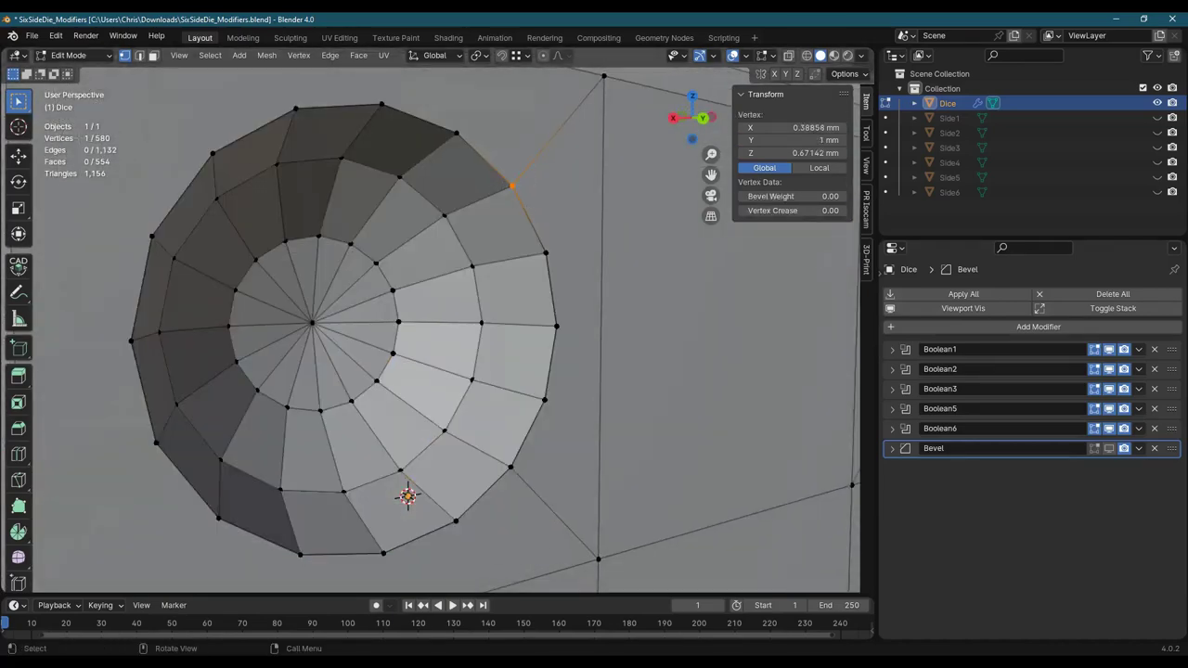
- Try wireframe shading, return to solid shading and enable X-ray to see through the die's mesh
click(806, 55)
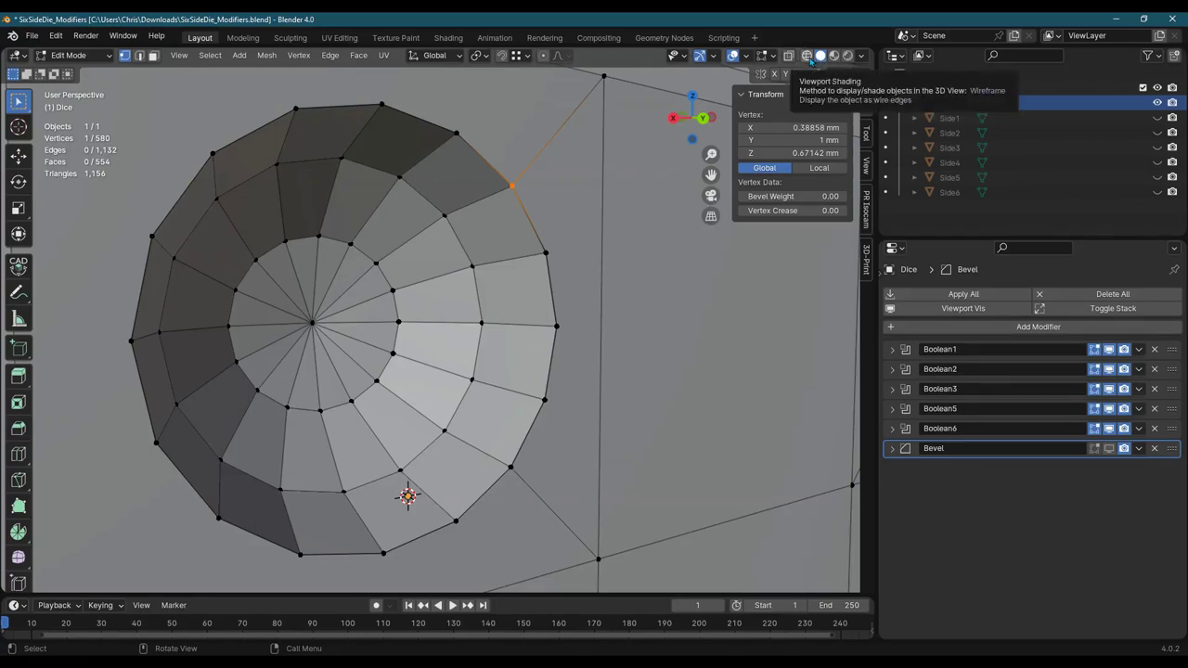
click(807, 56)
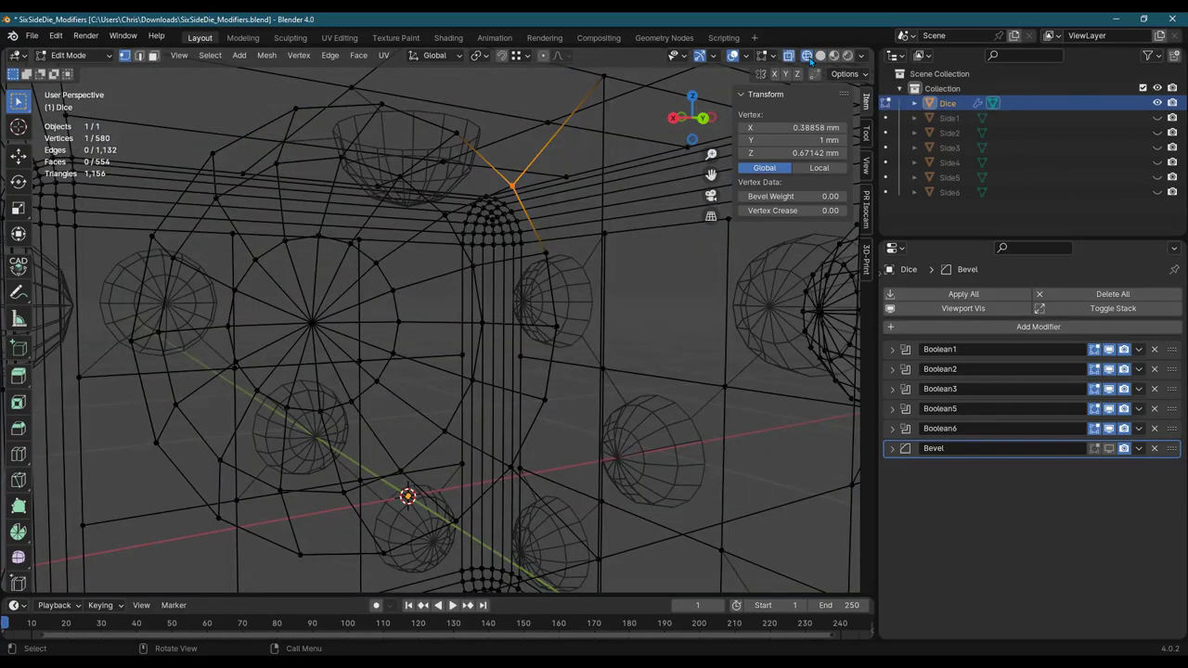
click(820, 54)
click(788, 56)
click(790, 56)
click(789, 56)
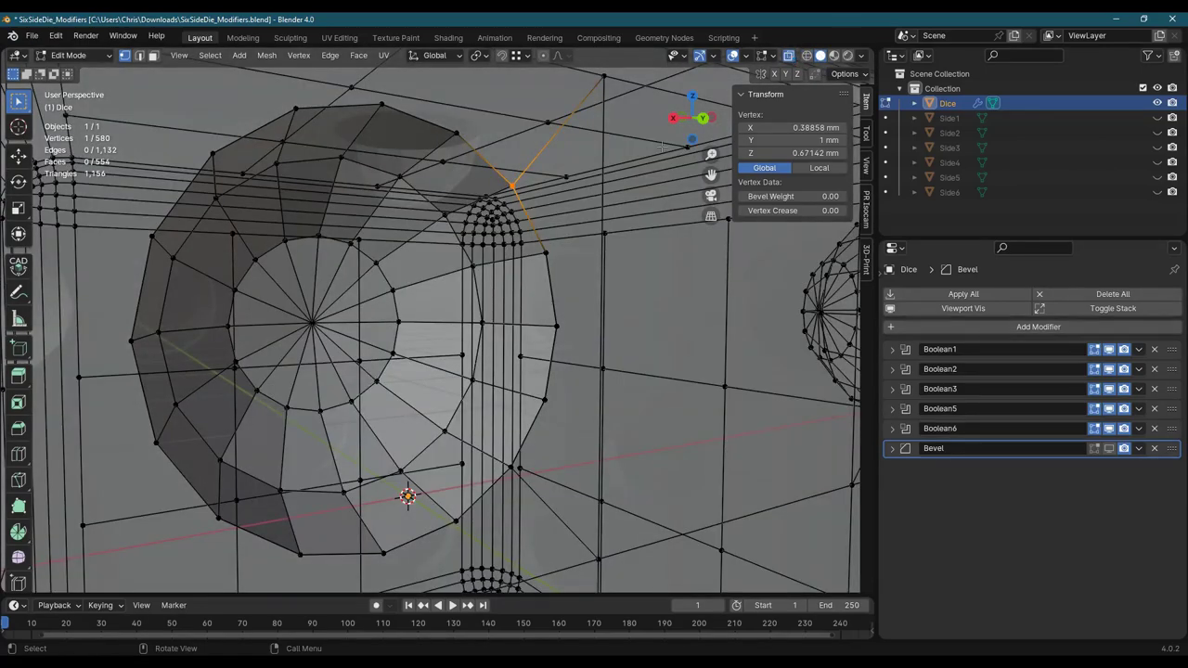
scroll(468, 243, down, 5)
scroll(493, 326, up, 5)
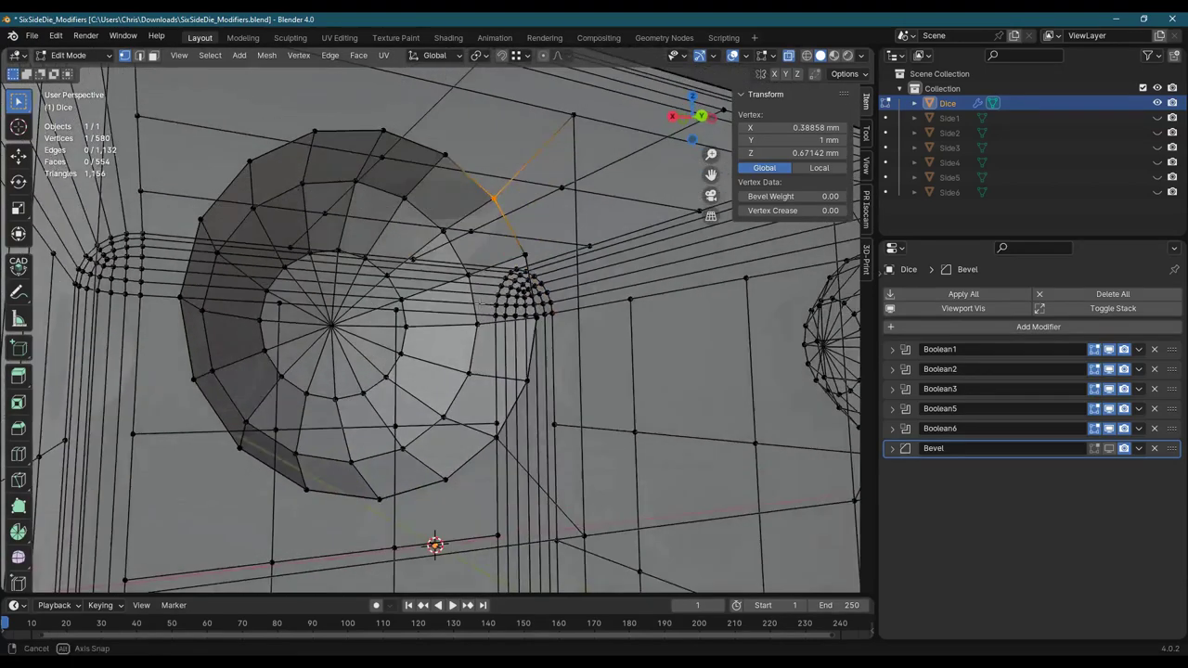
- Box-select the corner point on the pip's rim in X-ray view to check for coincident vertices
scroll(509, 265, up, 1)
key(b)
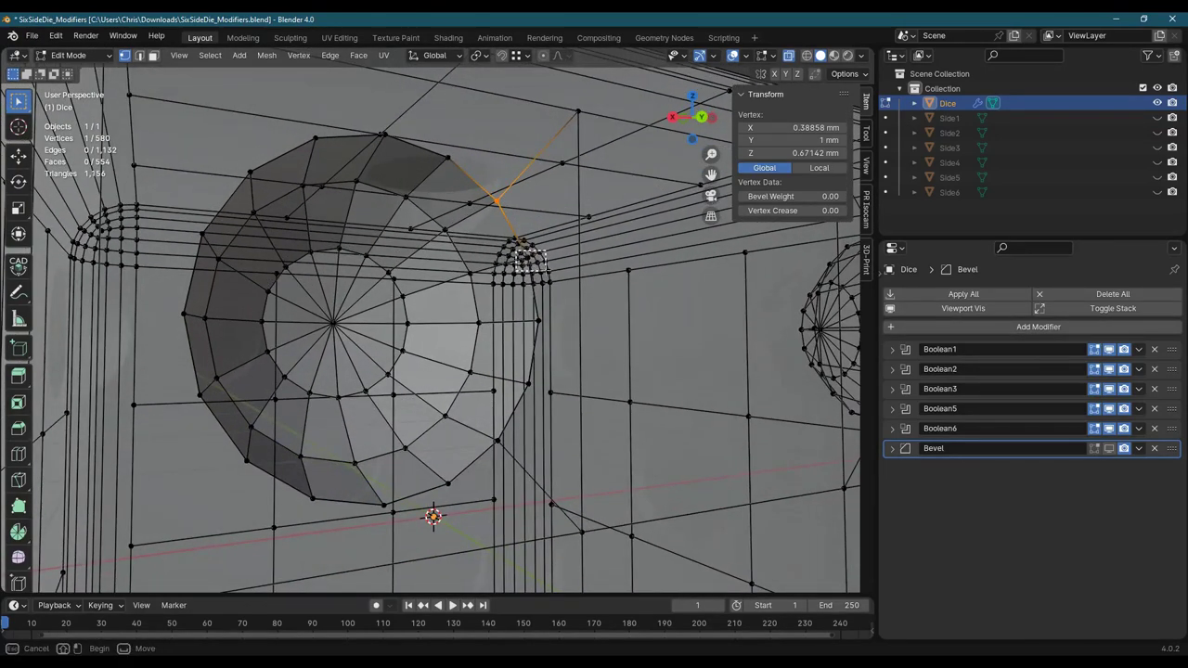
drag(546, 271, 547, 272)
mouse_move(548, 272)
middle_down()
mouse_move(525, 263)
mouse_move(544, 268)
mouse_move(524, 239)
mouse_move(550, 265)
middle_up()
middle_drag(543, 223, 487, 192)
drag(487, 193, 538, 244)
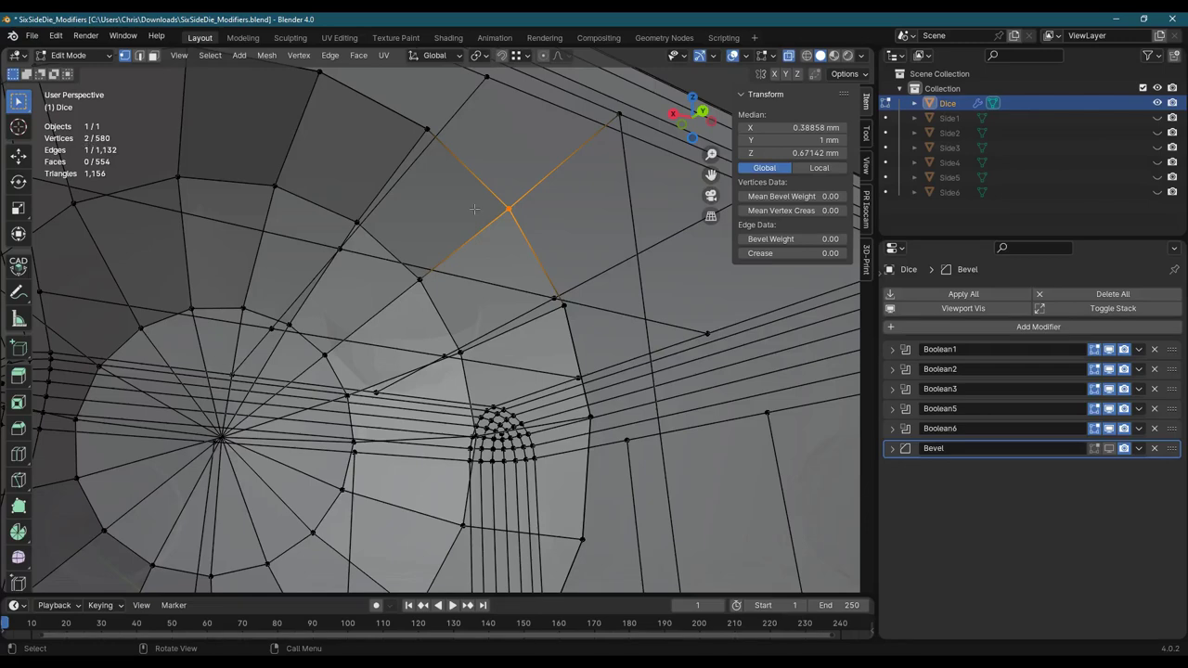
- Check further rim and inner vertices of the same pip for duplicates by selecting them individually
scroll(491, 221, down, 2)
middle_drag(501, 252, 507, 302)
click(530, 400)
click(510, 471)
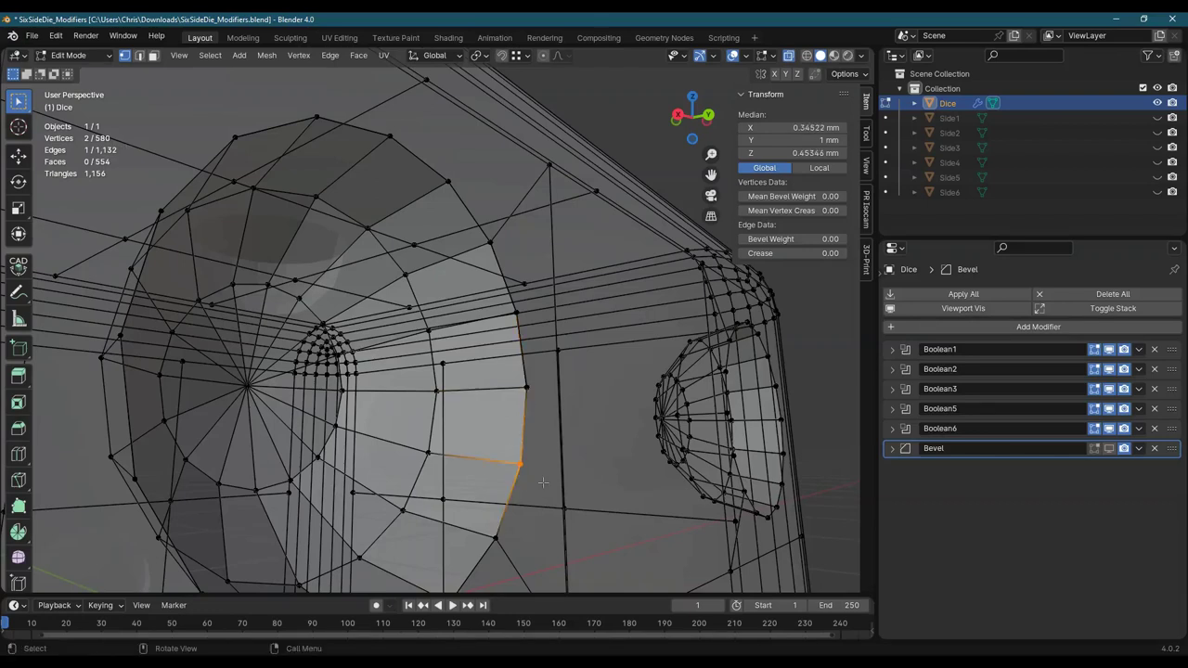
click(431, 461)
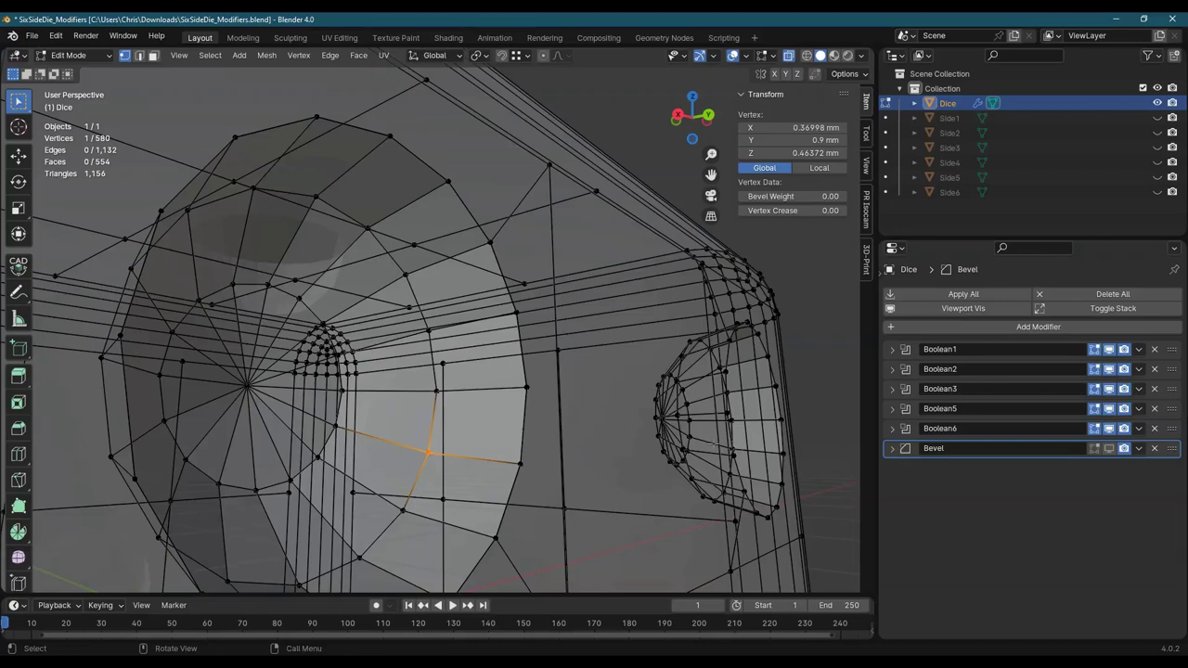
middle_drag(715, 442, 481, 418)
shift+click(473, 414)
scroll(462, 373, up, 2)
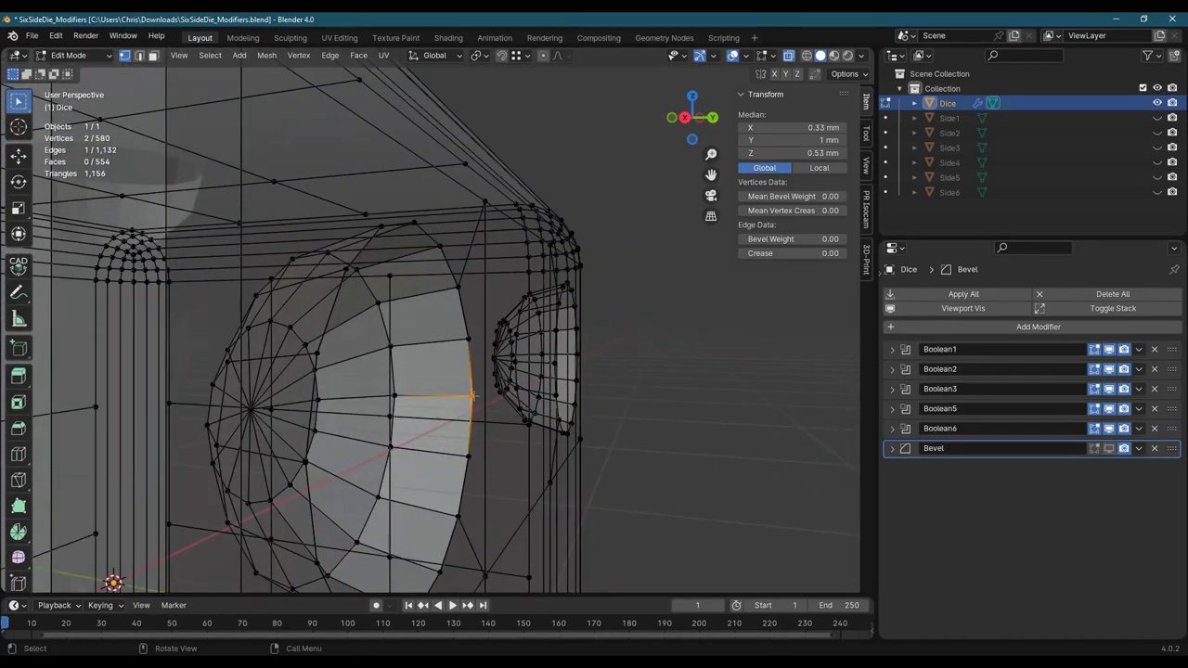
- Select the die's entire mesh and merge its vertices by distance
middle_drag(472, 396, 468, 422)
scroll(469, 422, down, 5)
key(a)
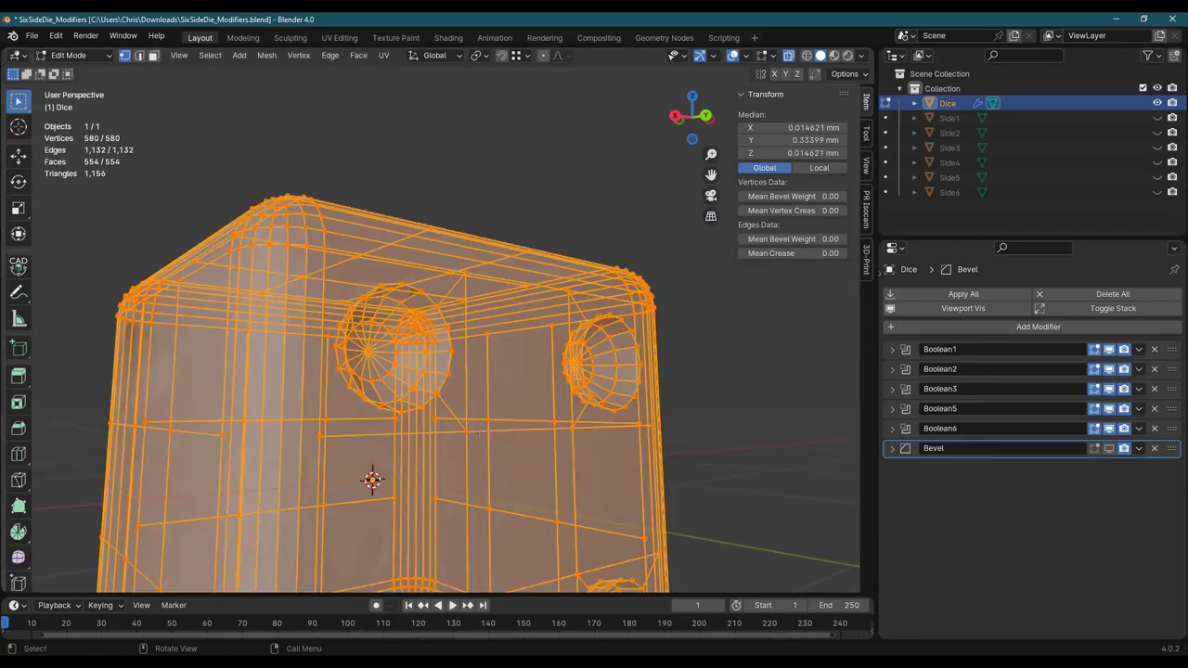
key(m)
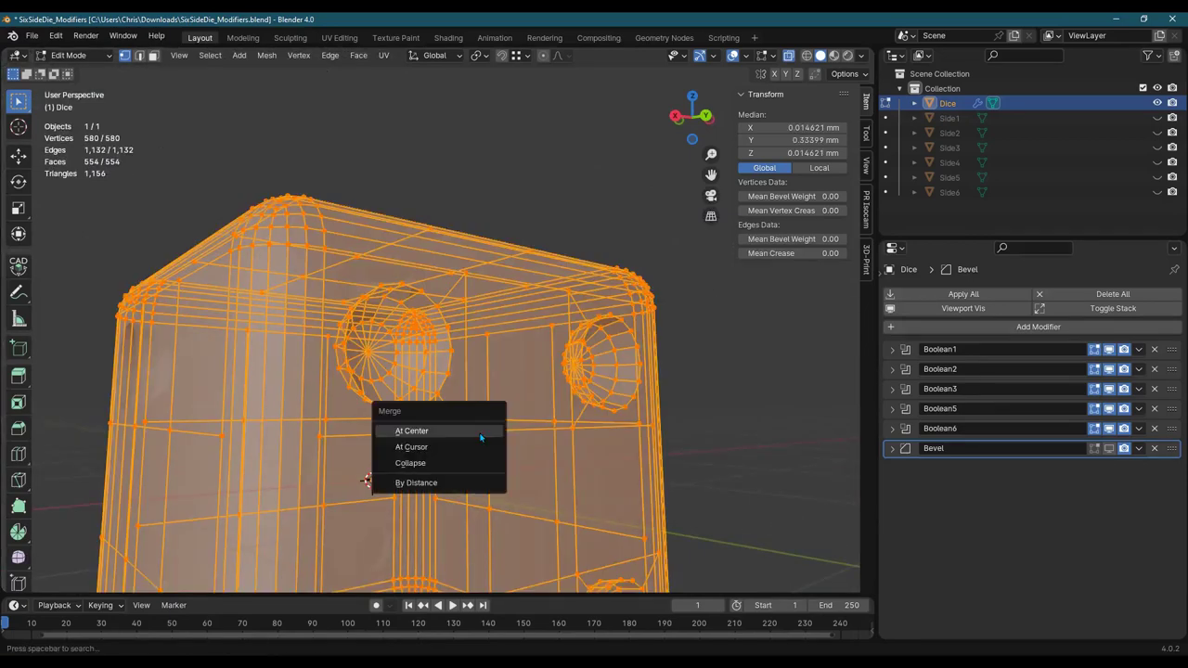
click(442, 483)
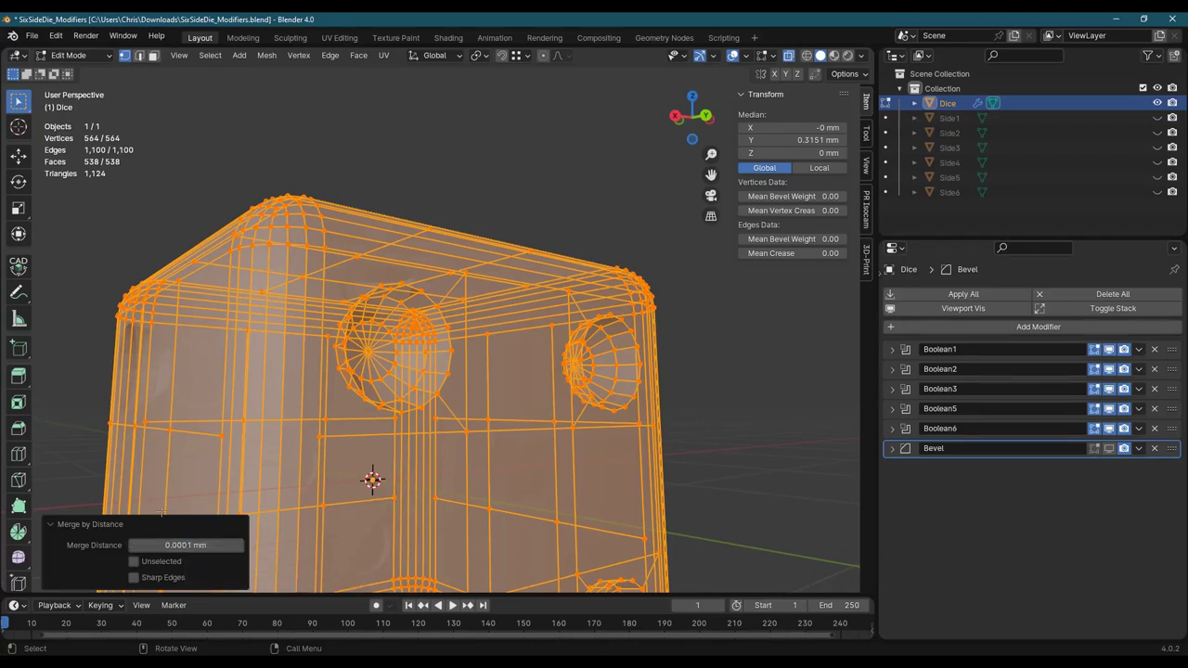
- Reselect the pip's rim vertices one at a time to check whether any duplicates remain
click(86, 394)
scroll(498, 389, up, 3)
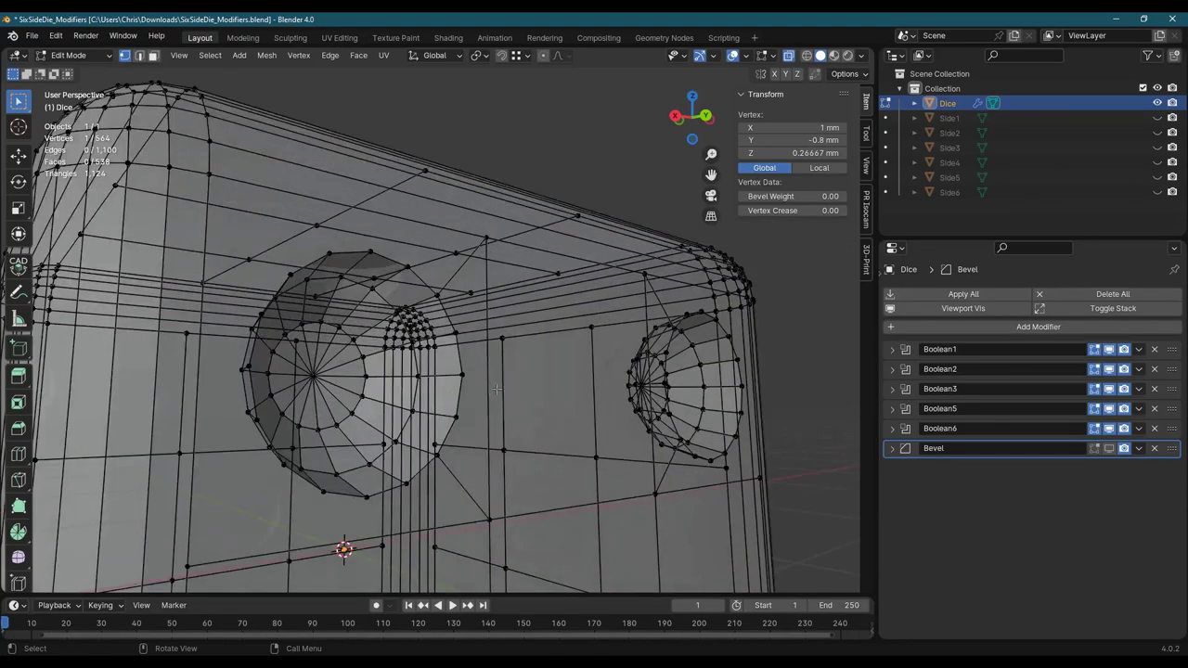
click(472, 399)
scroll(477, 401, up, 3)
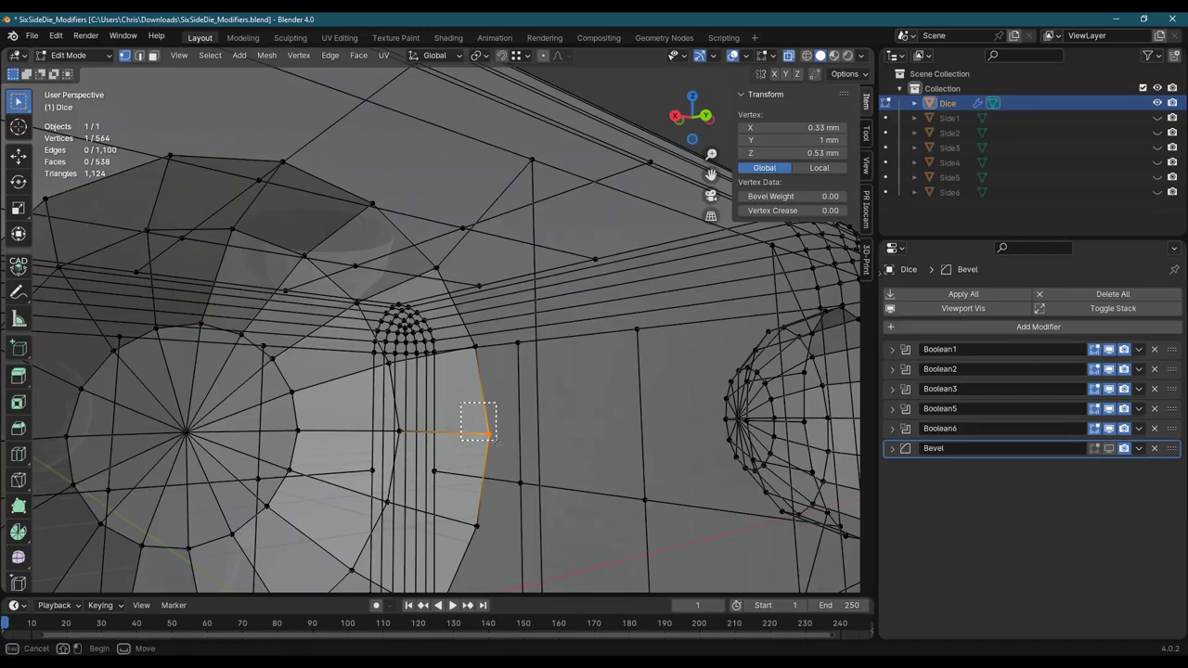
middle_drag(454, 381, 419, 265)
click(489, 371)
click(420, 266)
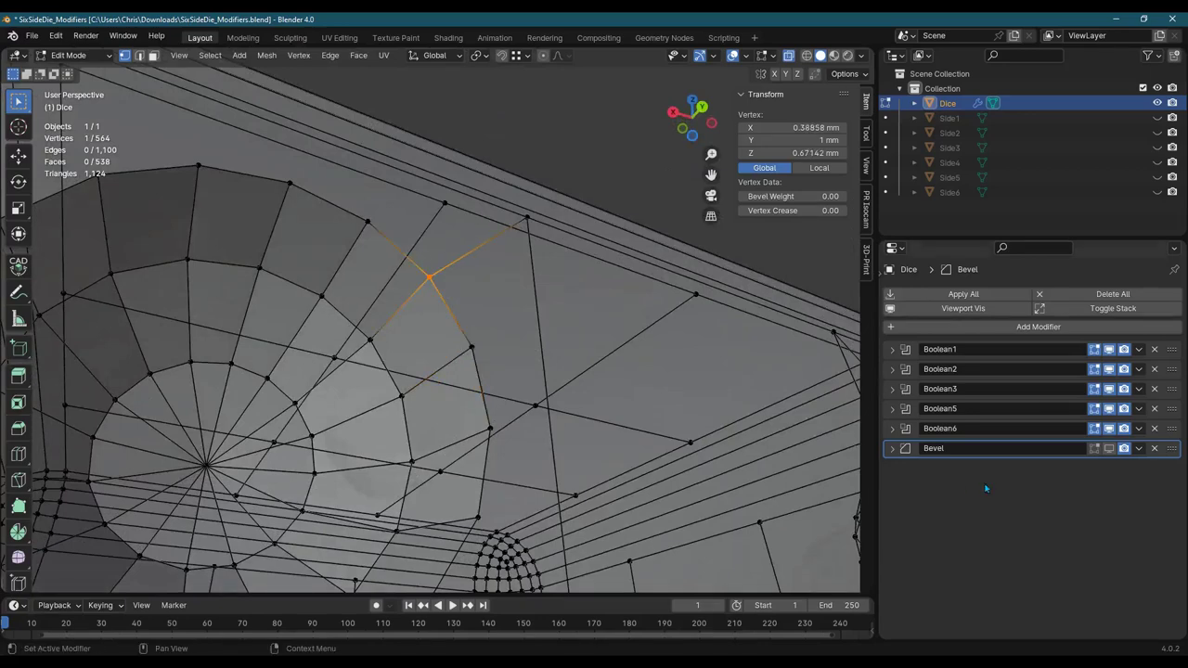
- Turn the Bevel modifier's display back on and return to Object Mode to examine the four-side pips
click(1110, 452)
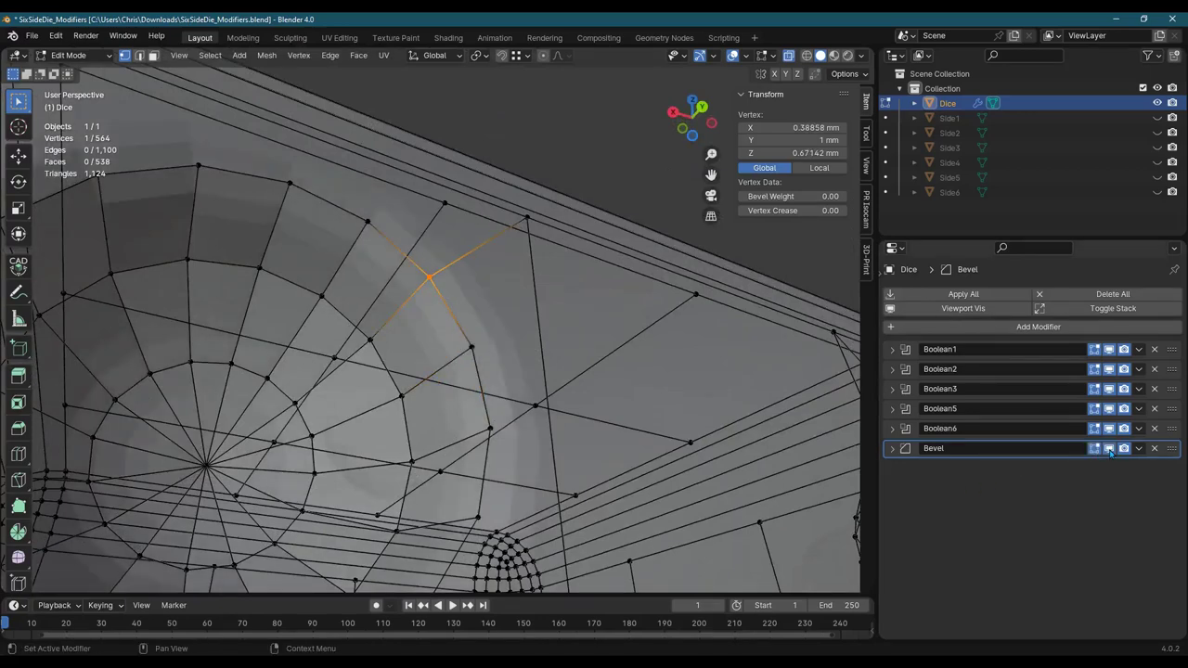
key(Tab)
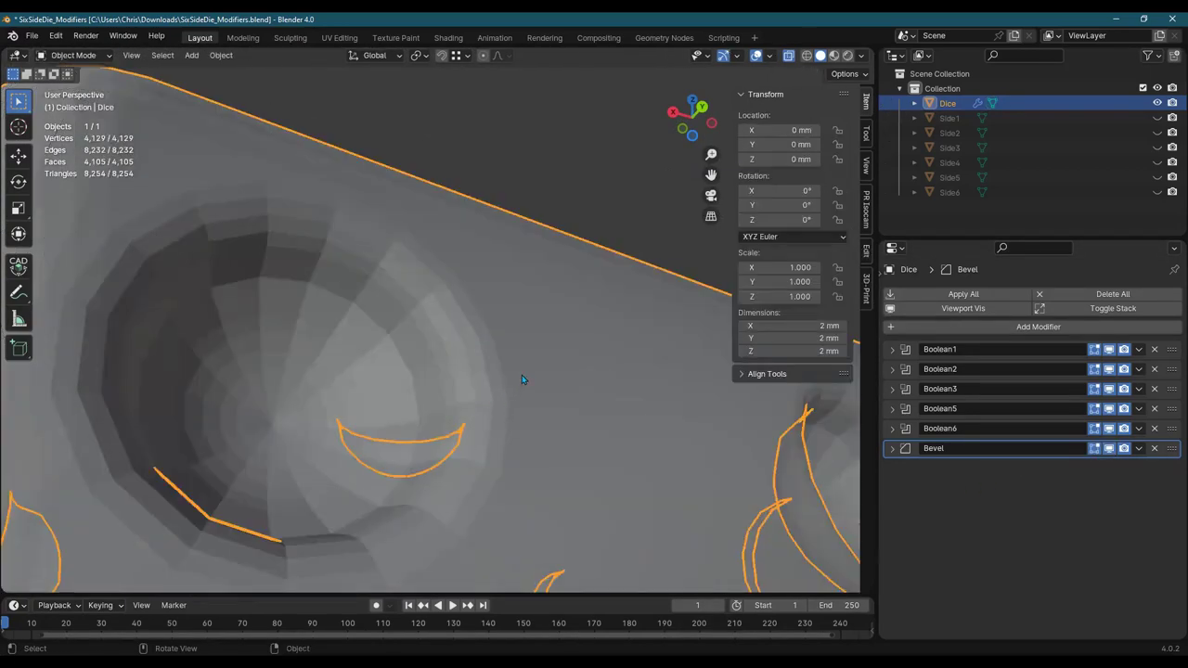
scroll(496, 436, down, 6)
middle_drag(496, 420, 523, 459)
scroll(500, 475, down, 4)
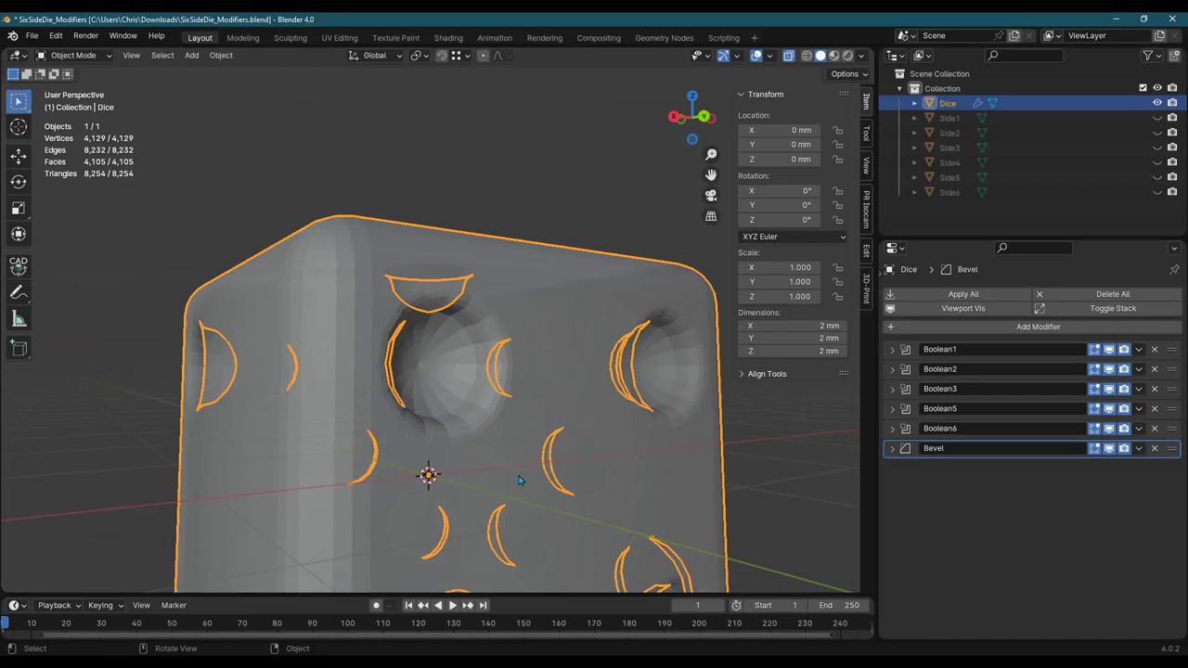
scroll(534, 490, down, 1)
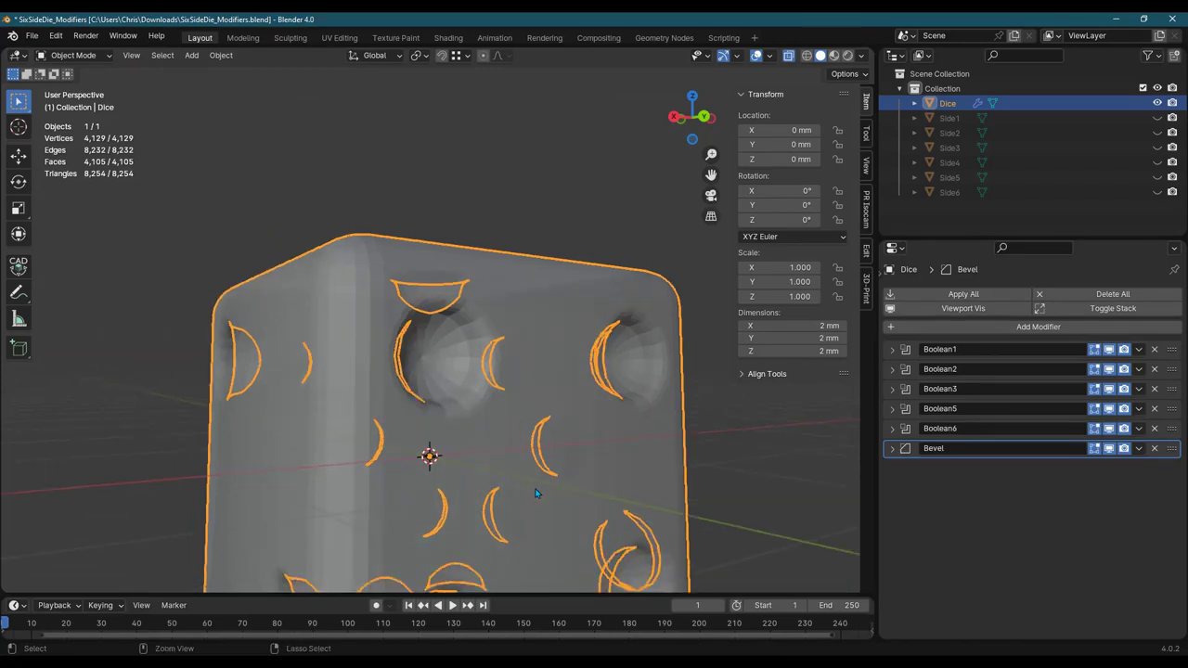
- Undo the Side4 selection, the vertex merge and the application of Boolean4, back to the full modifier stack
click(959, 164)
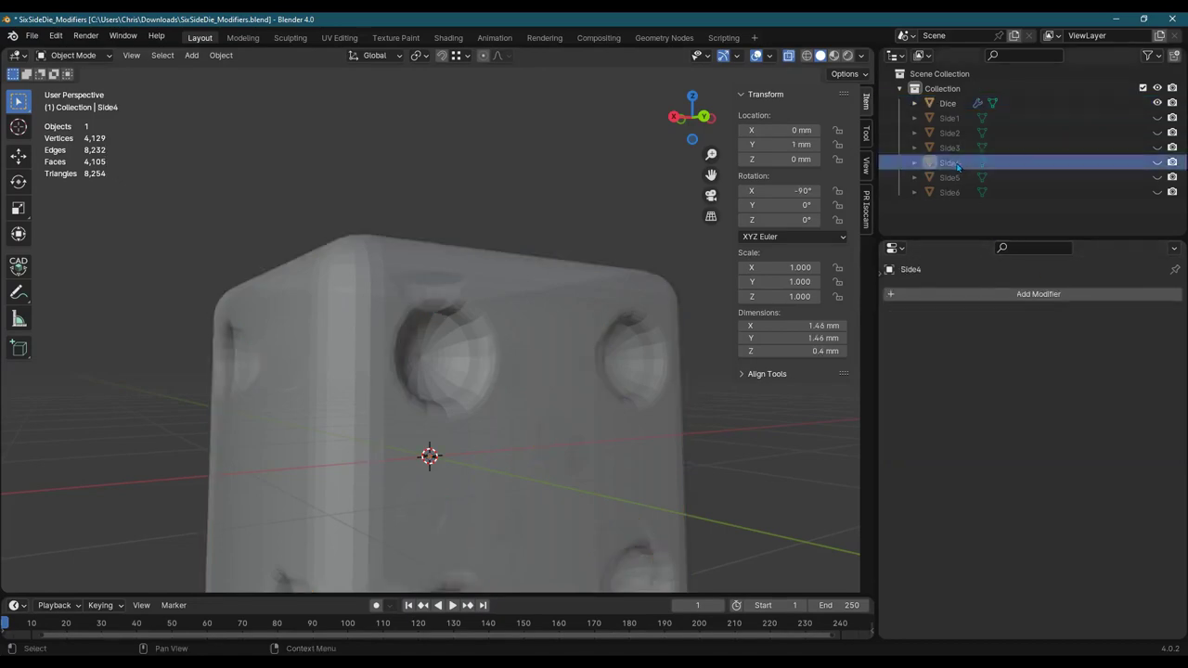
key(ctrl+z)
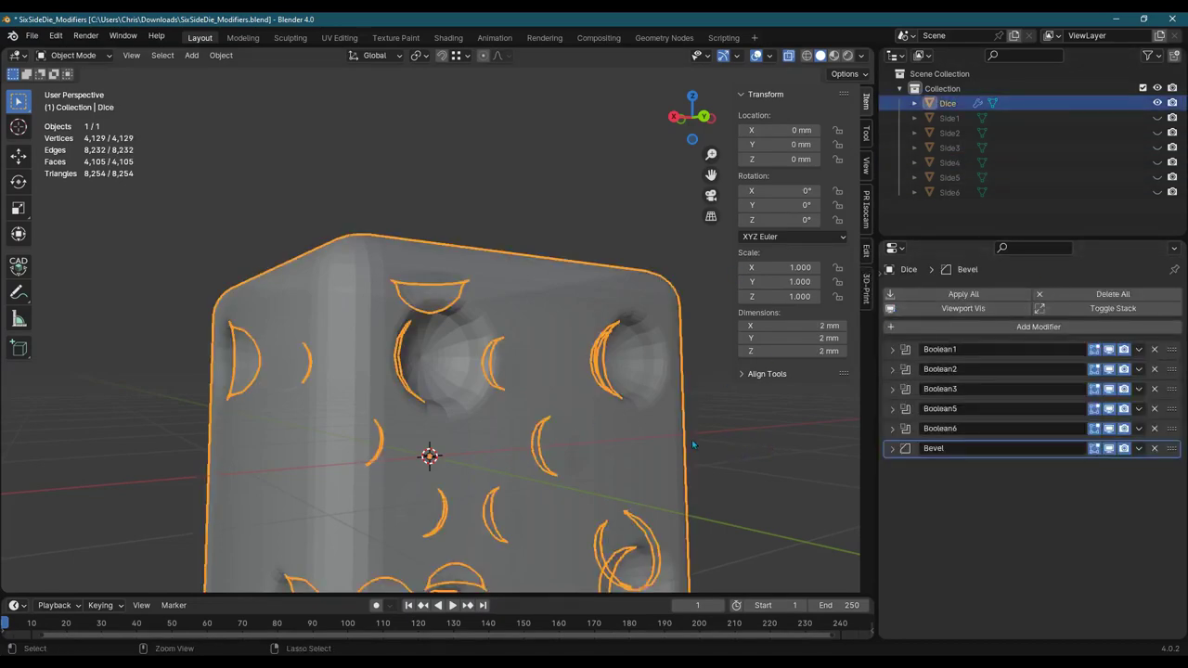
key(Tab)
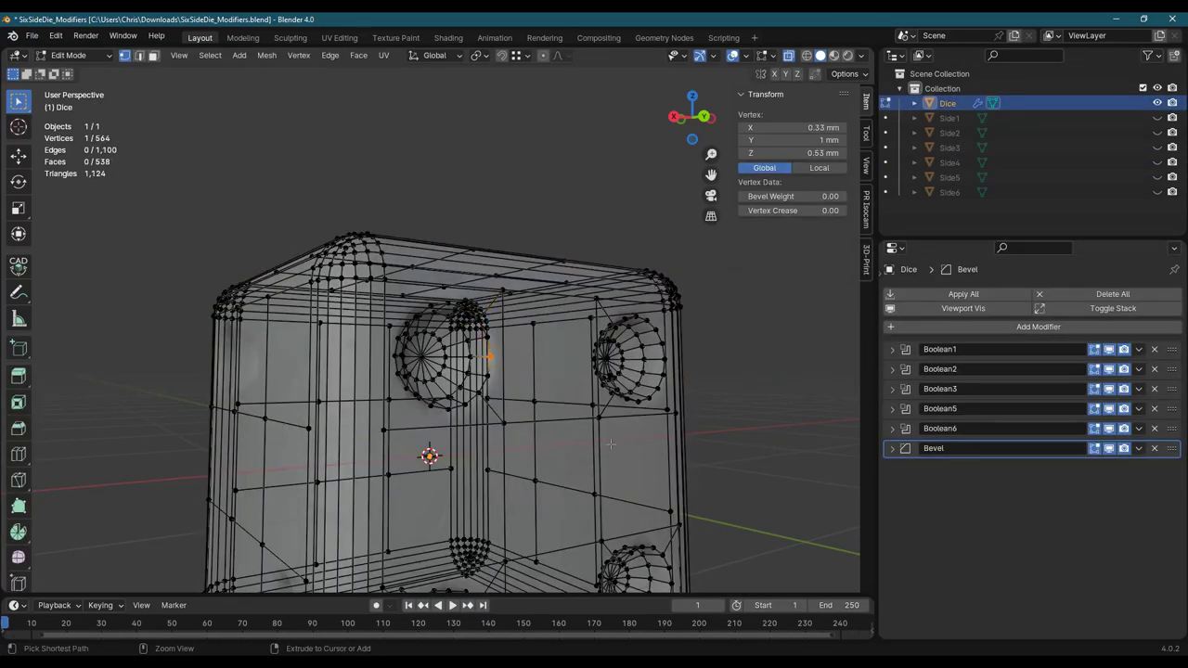
key(a)
key(ctrl+z)
key(ctrl+z)
key(ctrl+z)
key(ctrl+z)
key(ctrl+z)
key(ctrl+z)
key(ctrl+z)
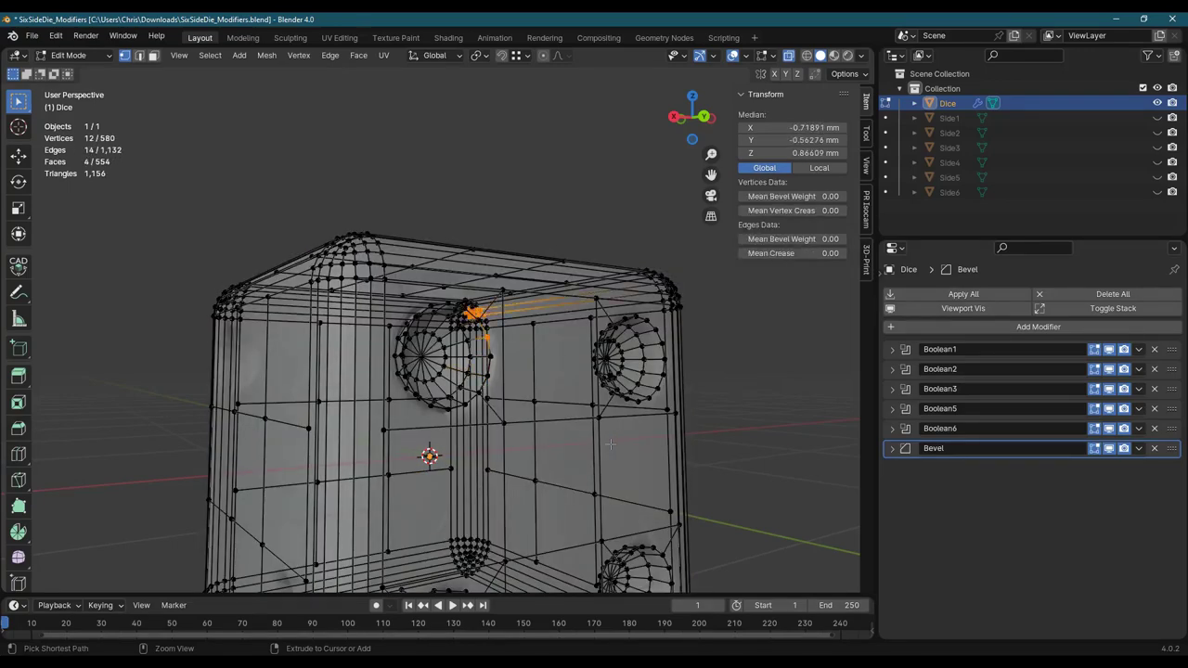
key(ctrl+z)
key(ctrl+z)
key(ctrl+z)
key(ctrl+z)
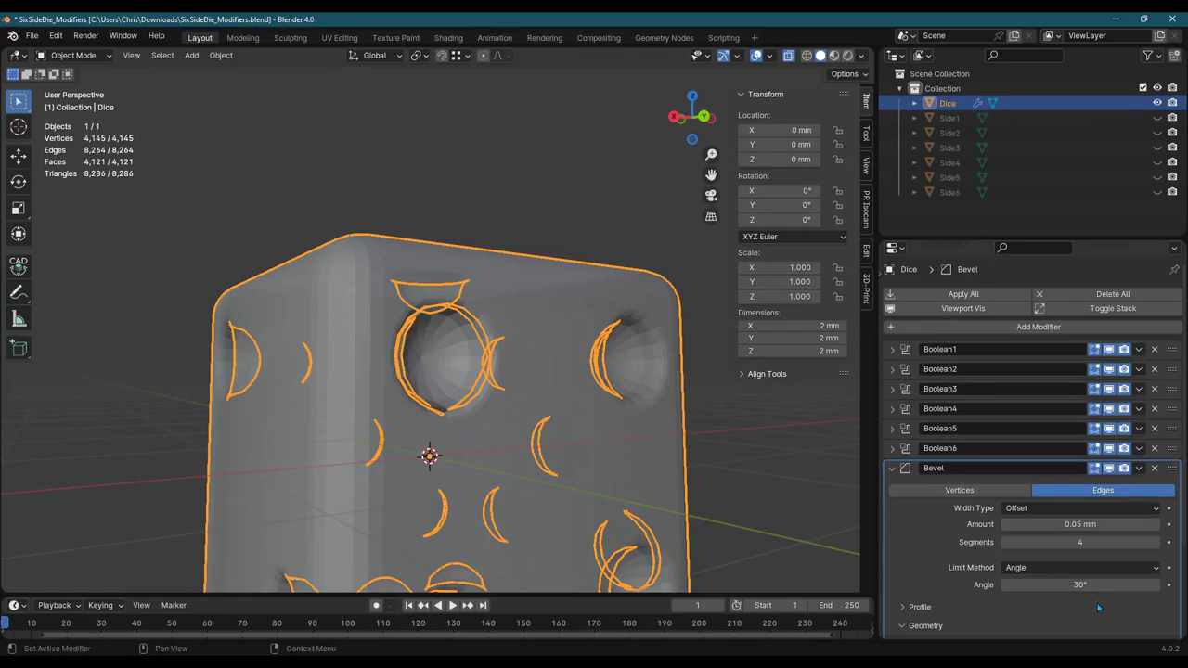
- Turn off X-ray and collapse the Bevel modifier's settings, then compare the pips on two adjacent faces
scroll(932, 548, down, 2)
mouse_move(512, 430)
middle_down()
mouse_move(537, 447)
mouse_move(512, 438)
mouse_move(520, 390)
middle_up()
key(Tab)
key(Tab)
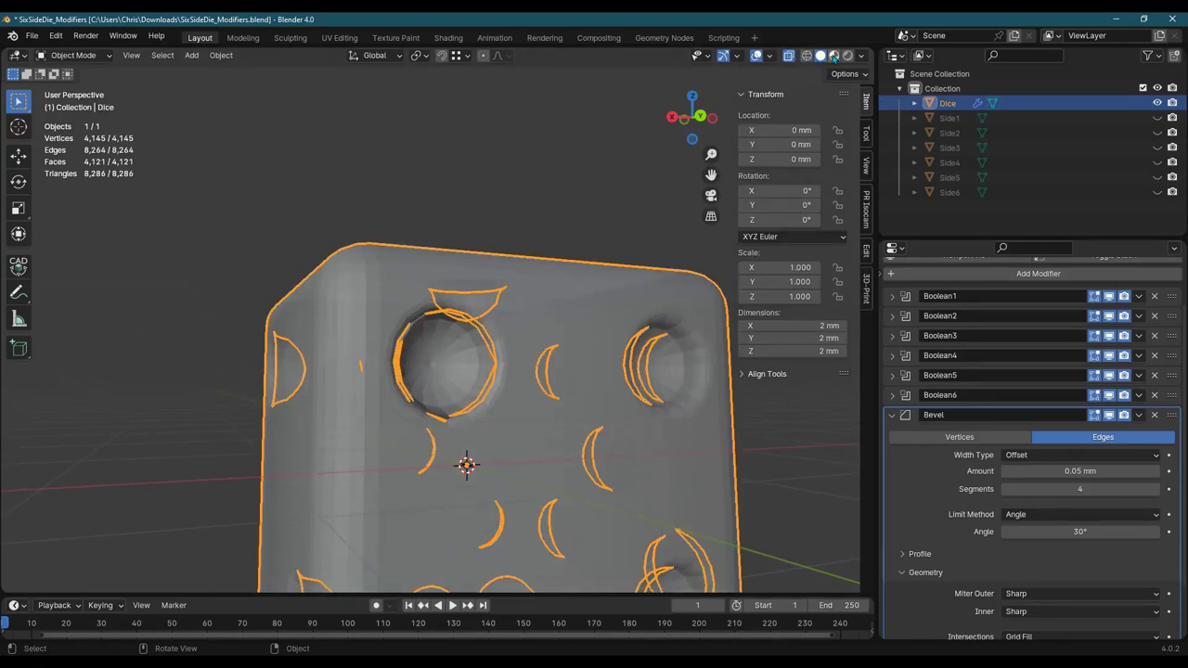
click(789, 56)
middle_drag(554, 321, 556, 340)
click(891, 416)
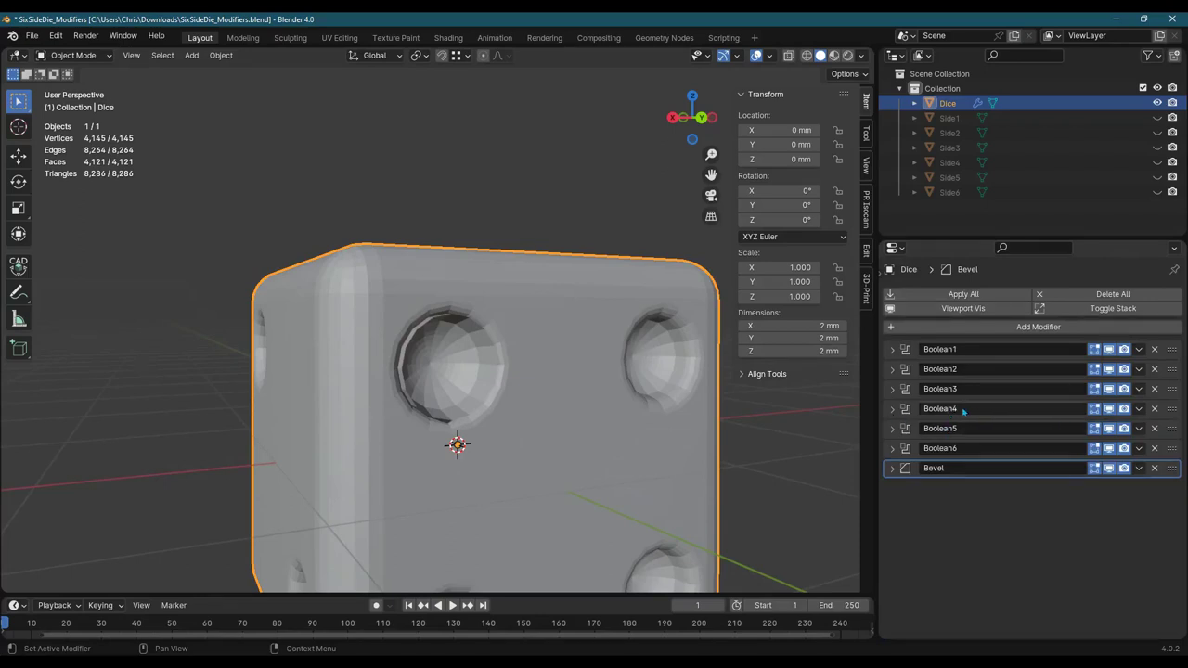
middle_drag(566, 403, 631, 405)
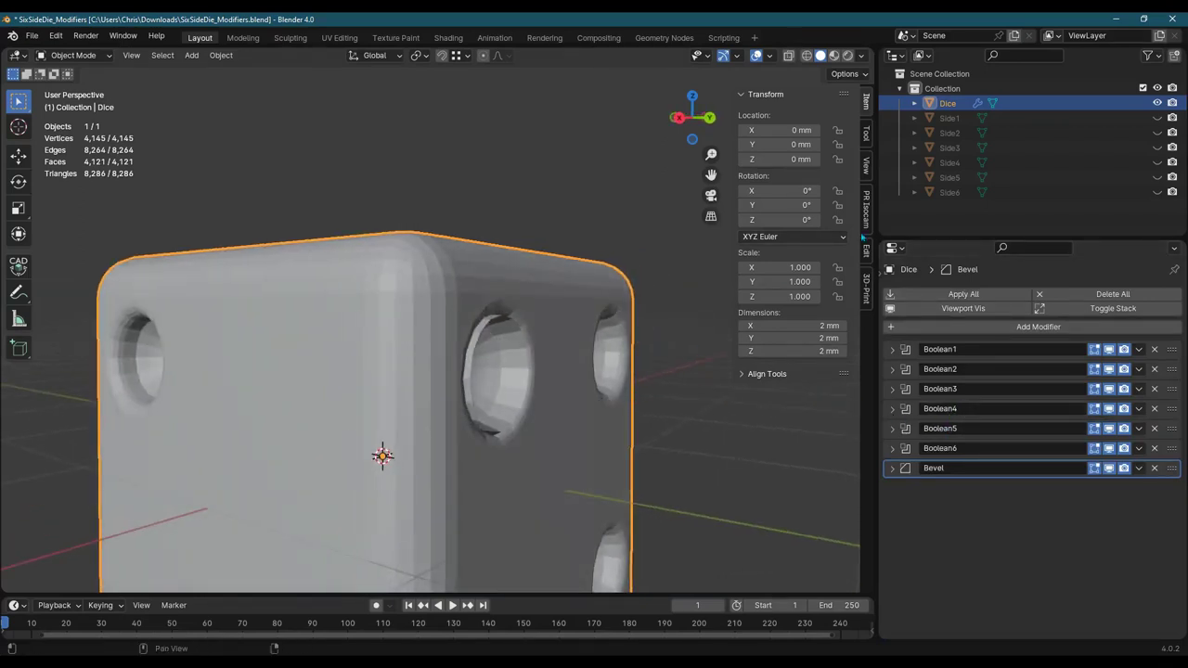
- Select the Side4 cutter object and make it visible
click(954, 164)
click(1157, 162)
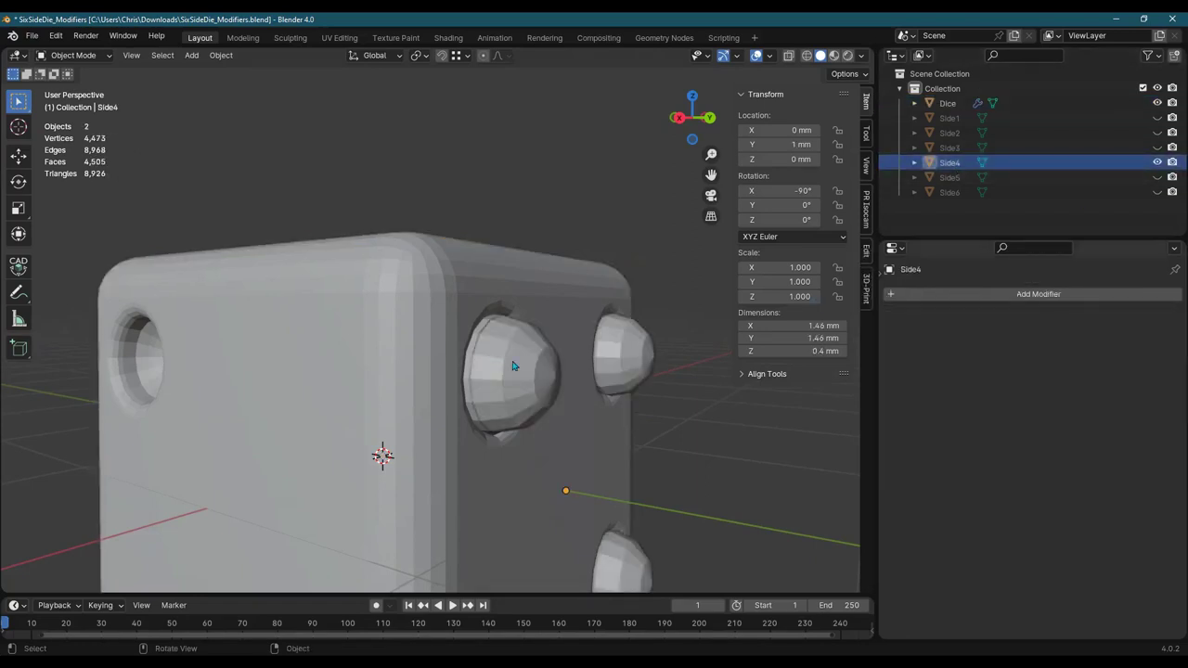
- Select the Dice object and turn off its Bevel modifier's viewport display
click(513, 366)
click(947, 103)
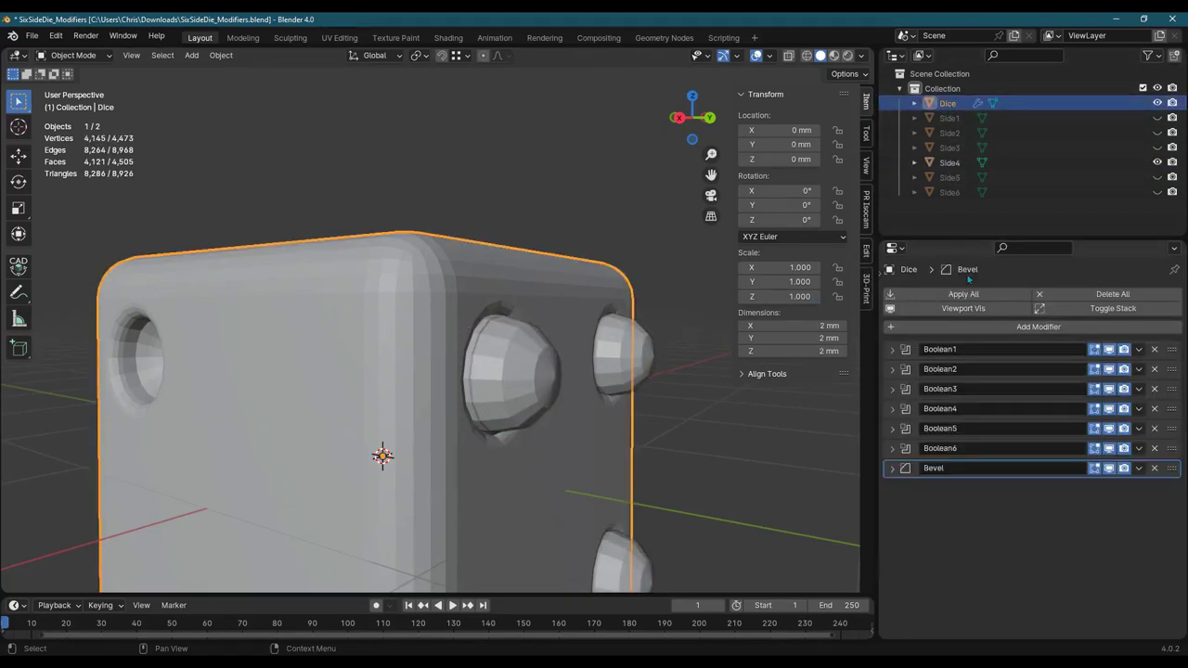
click(1109, 468)
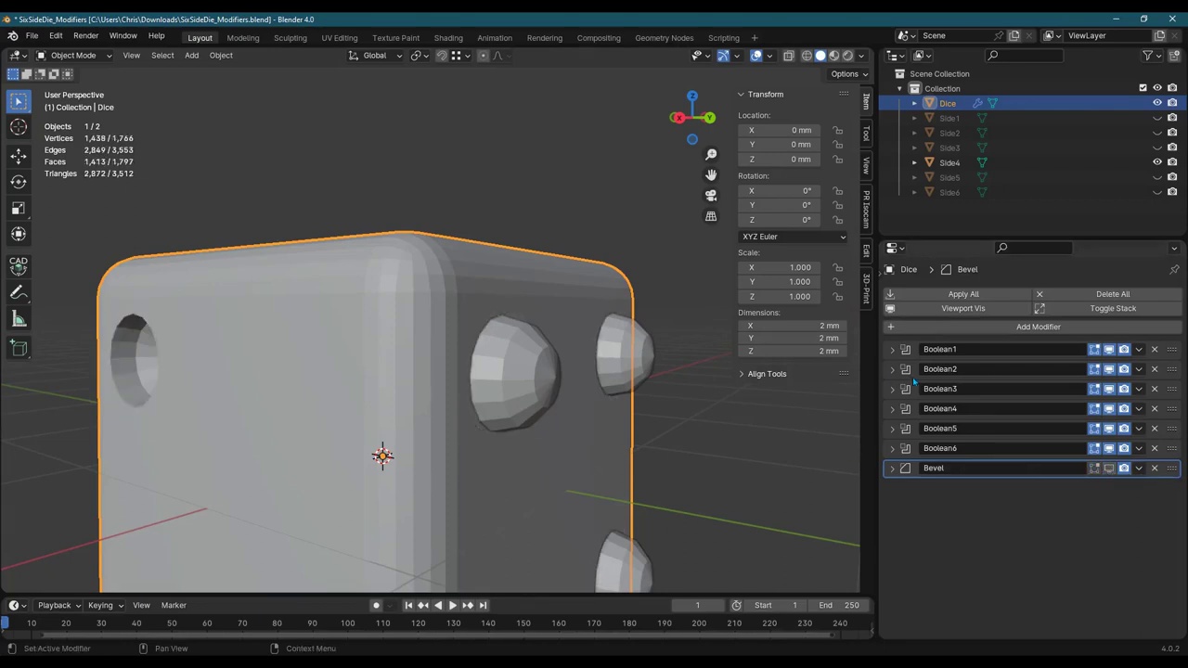
- Select Side4, enter Edit Mode and check the global coordinates of several rim vertices on its nearest upper pip
click(949, 162)
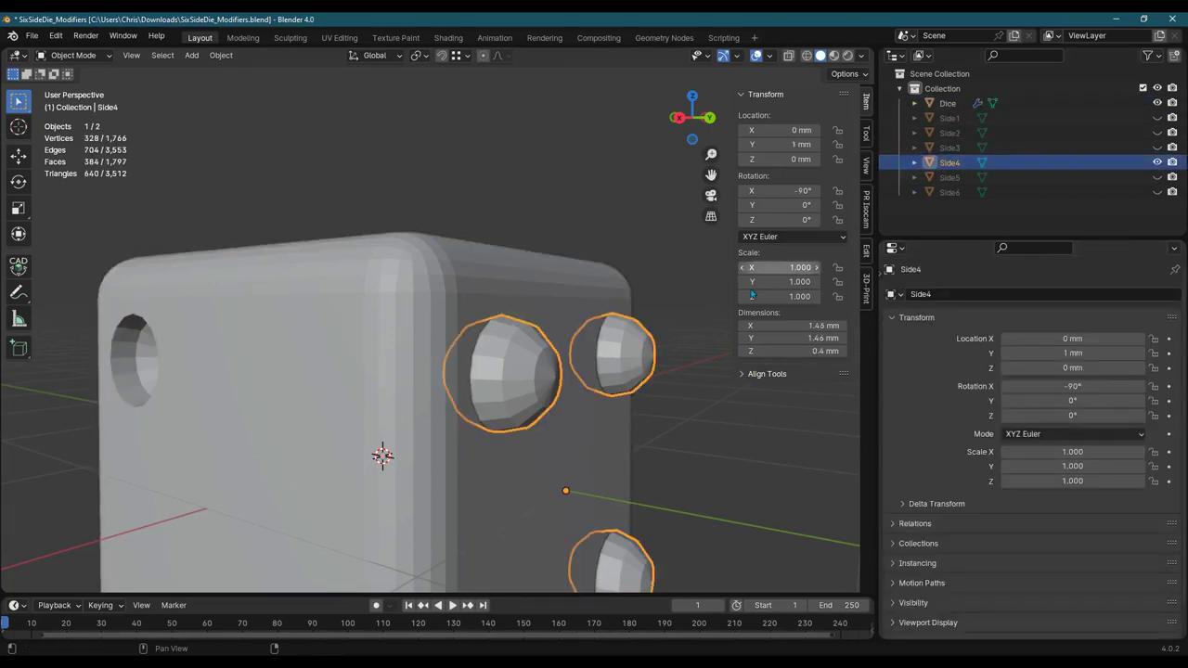
middle_drag(619, 346, 640, 331)
scroll(609, 388, down, 2)
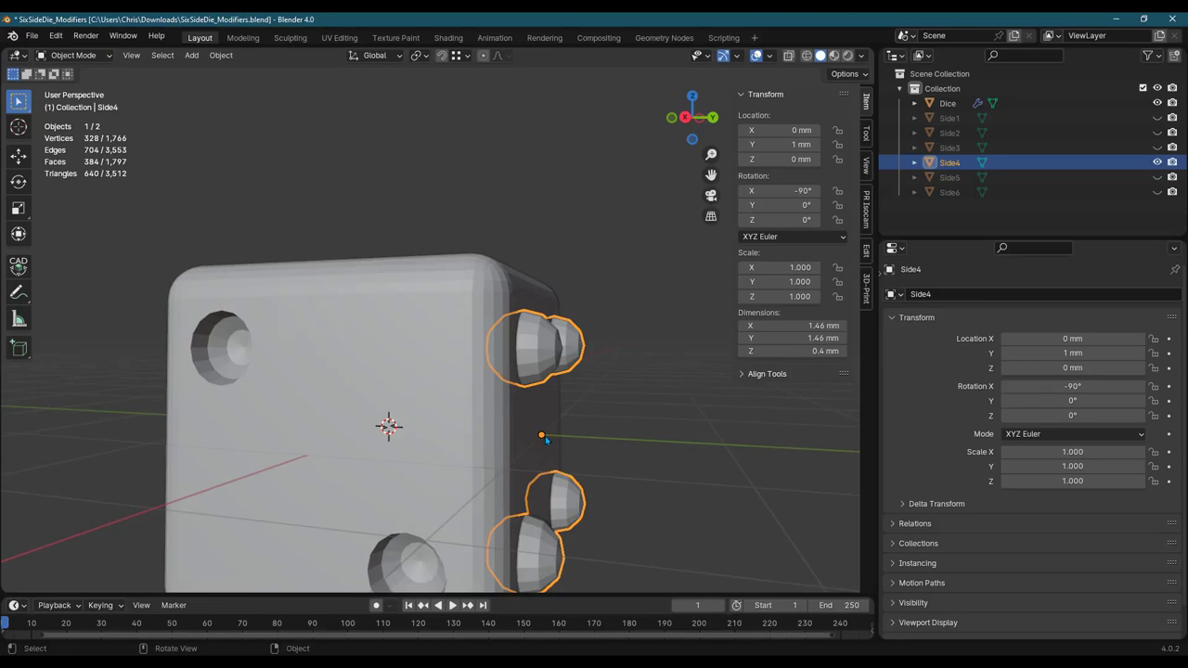
scroll(560, 370, up, 1)
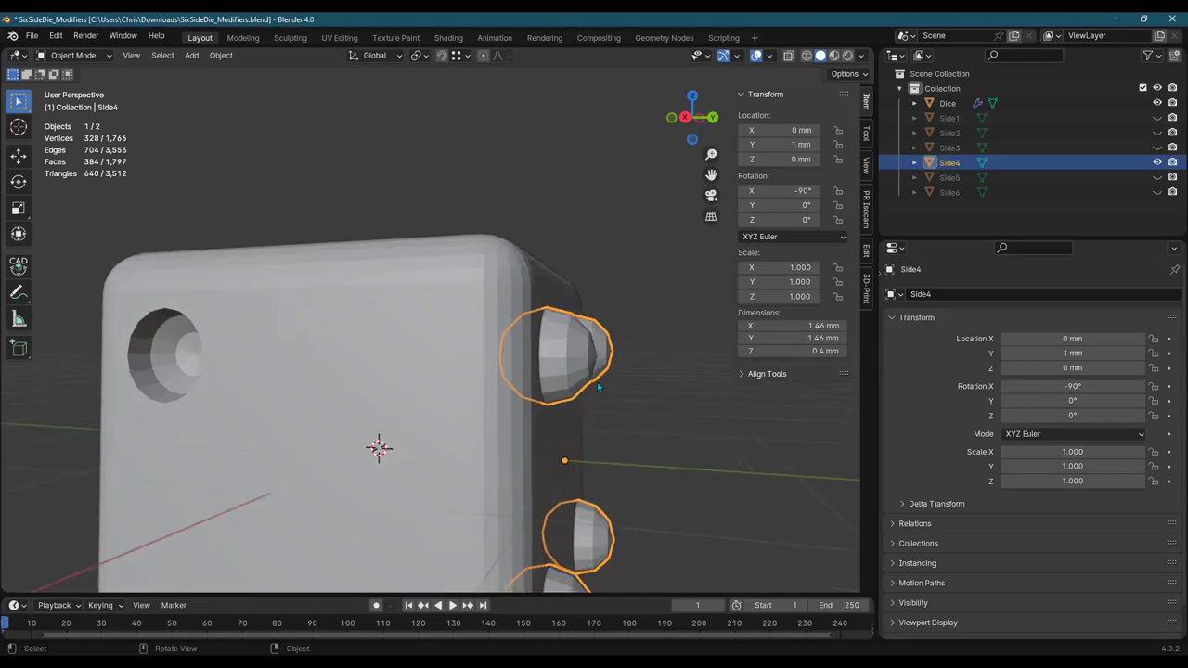
scroll(576, 373, up, 2)
key(Tab)
middle_drag(608, 381, 574, 375)
click(583, 373)
scroll(583, 375, up, 3)
shift+middle_drag(695, 396, 614, 399)
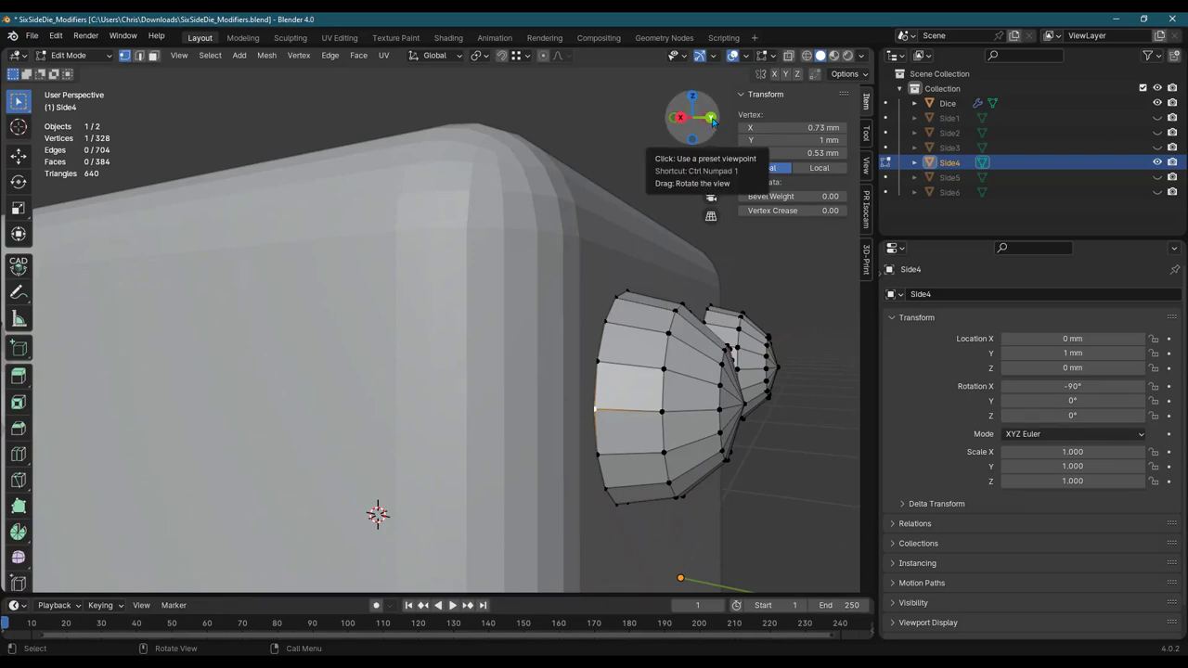
click(597, 361)
click(604, 323)
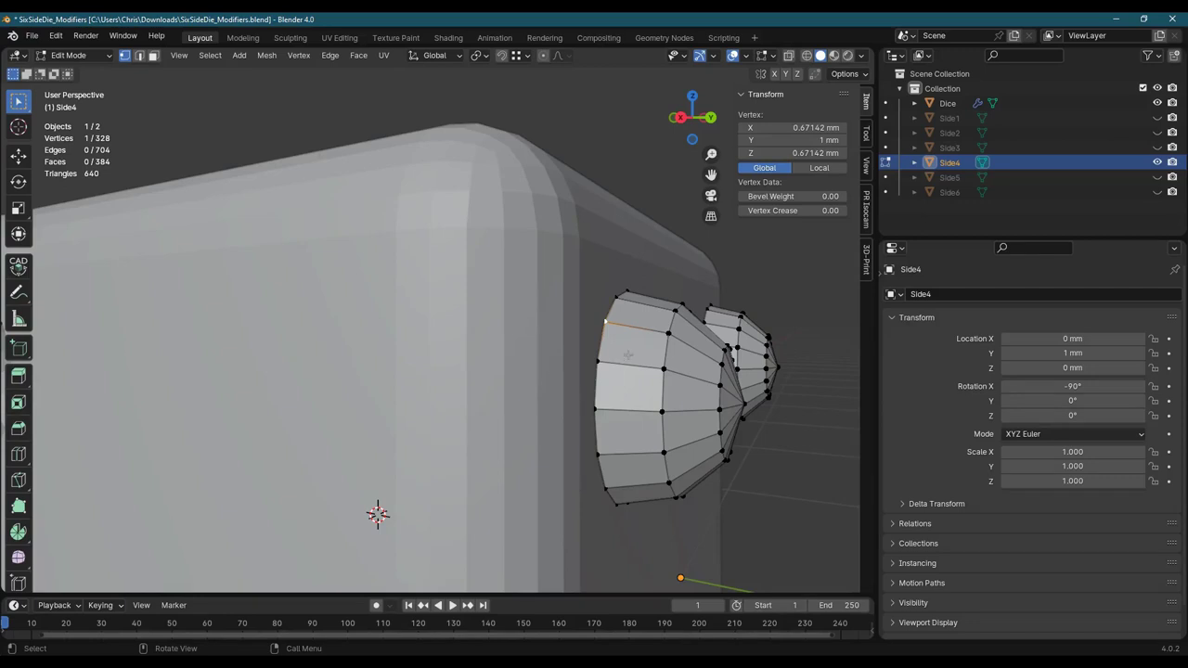
- Check the coordinates of rim vertices on Side4's far upper and far lower pips, and return to Object Mode
scroll(628, 355, down, 2)
middle_drag(628, 354, 605, 364)
click(695, 316)
click(694, 334)
click(693, 356)
shift+middle_drag(686, 430, 672, 275)
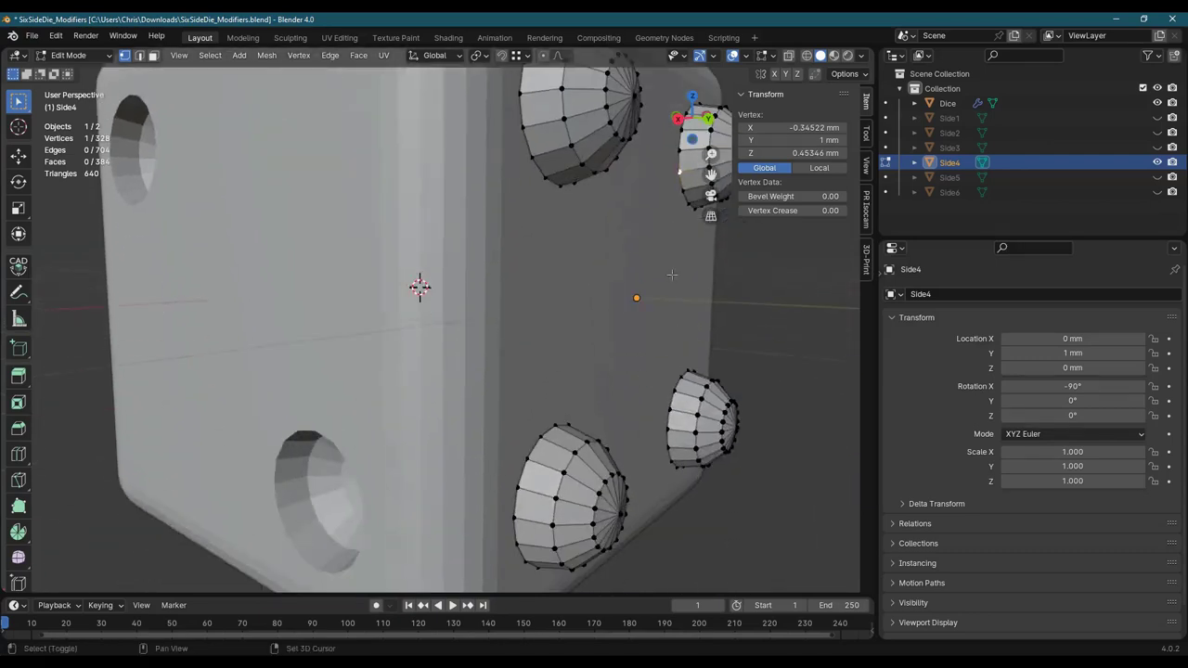
click(666, 408)
click(666, 430)
scroll(593, 355, down, 2)
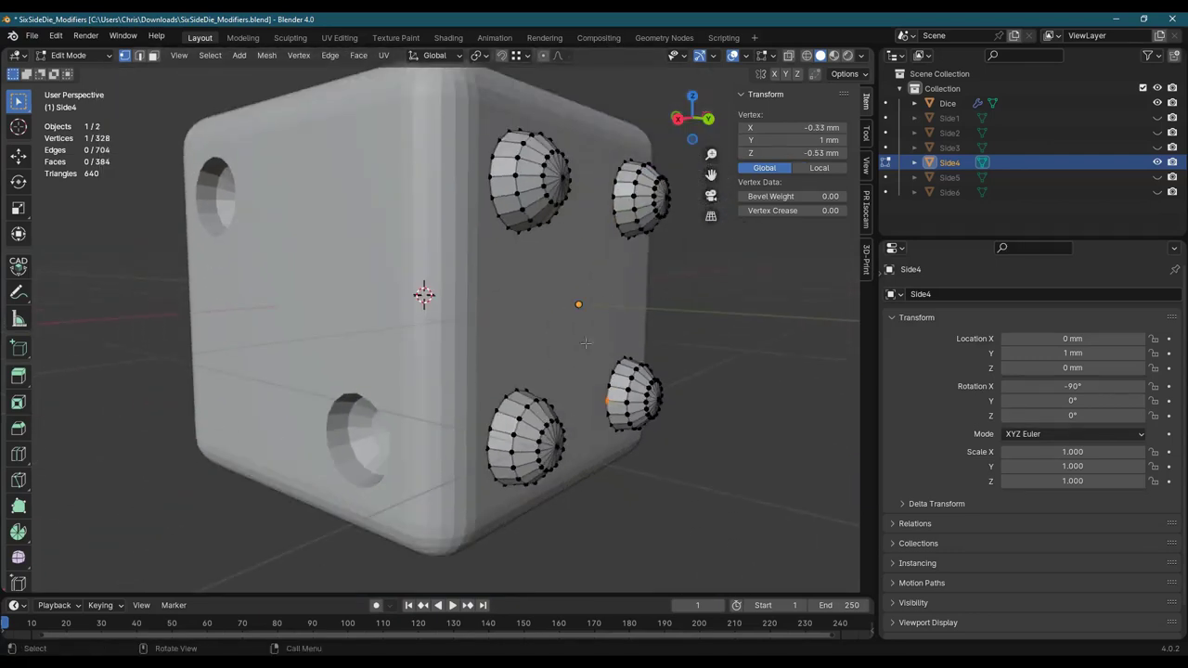
mouse_move(573, 325)
shift+middle_down()
mouse_move(569, 376)
mouse_move(556, 341)
shift+middle_up()
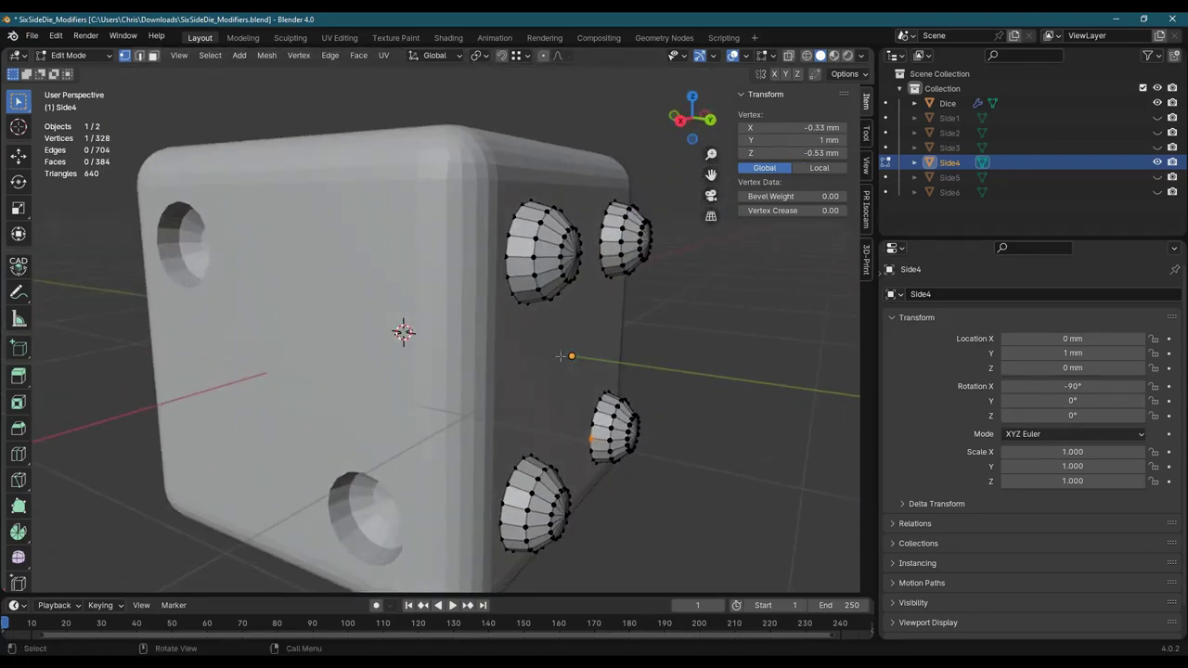
key(Tab)
- Select the Dice object and switch it into Edit Mode to reveal its base mesh
click(545, 357)
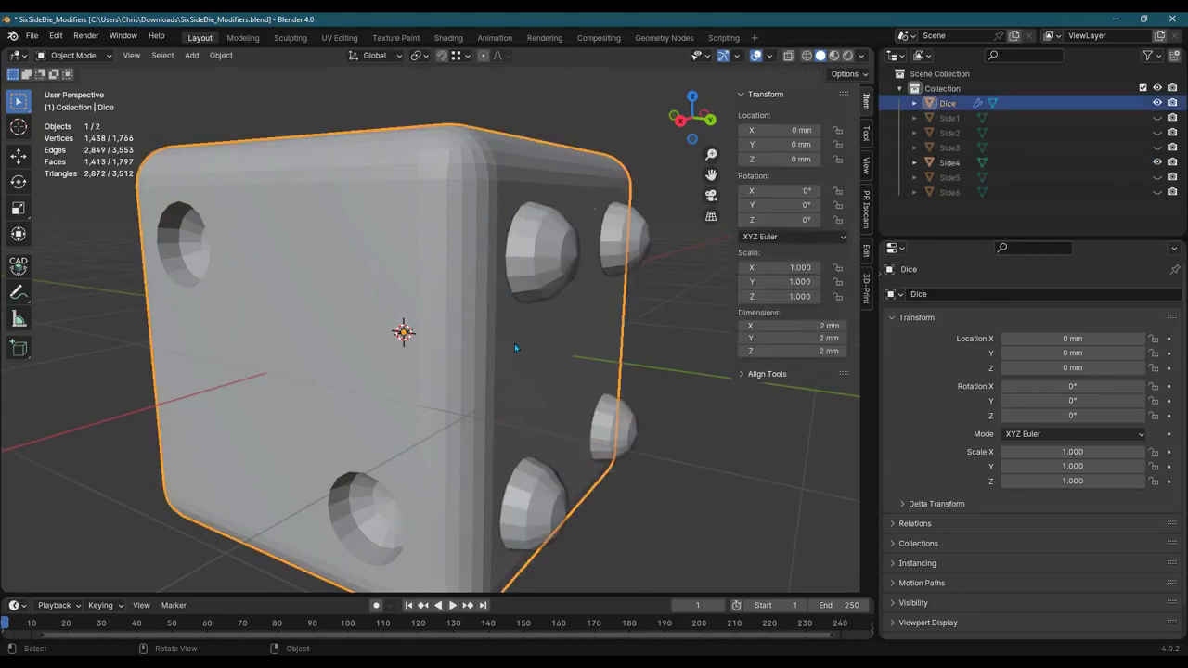
key(Tab)
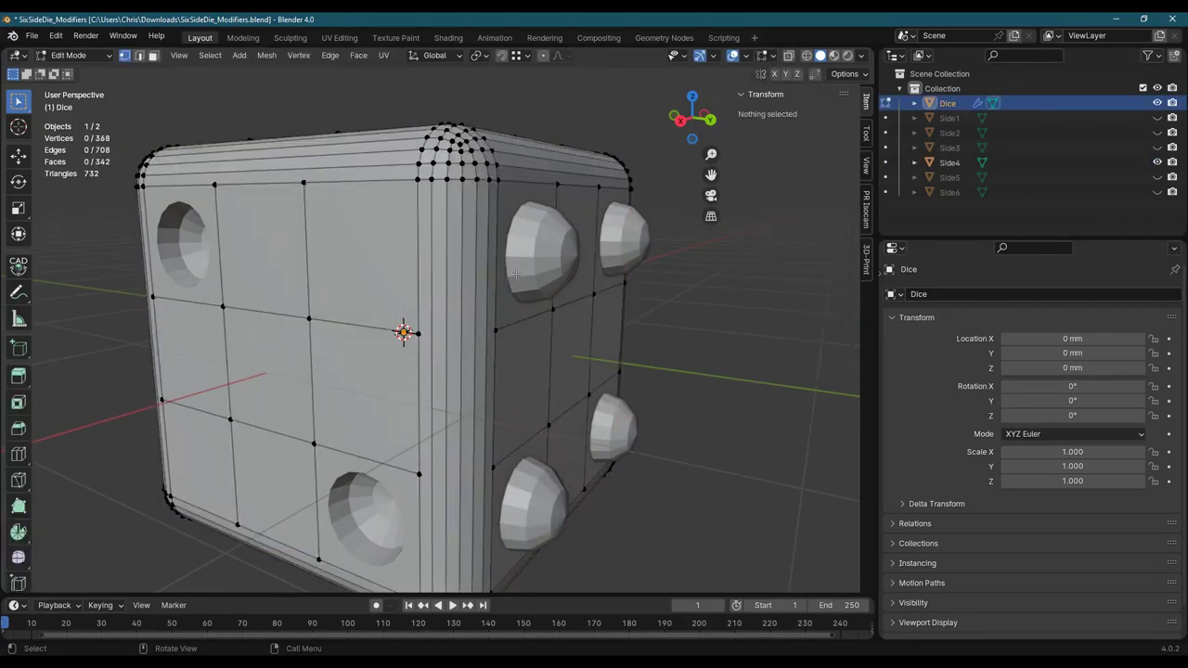
key(Tab)
key(Tab)
key(Tab)
key(Tab)
- Check the global coordinates of the four Dice face vertices surrounding the nearest upper pip
middle_drag(521, 238, 603, 152)
click(506, 152)
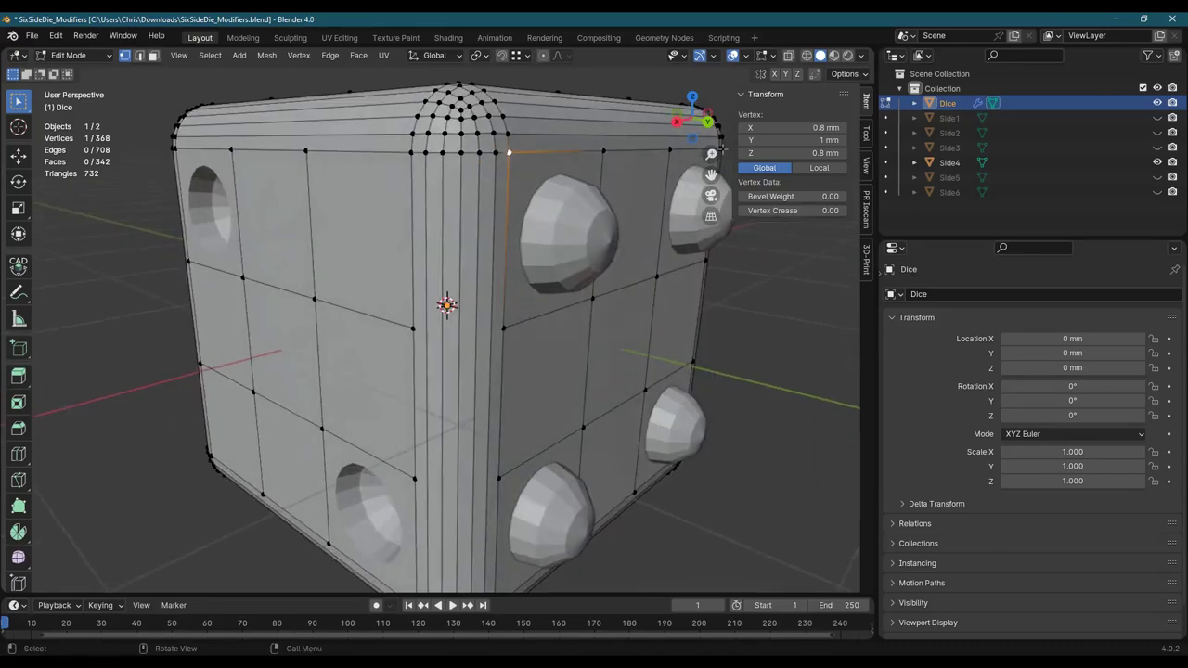
click(603, 150)
click(592, 297)
click(504, 327)
middle_drag(541, 265, 528, 210)
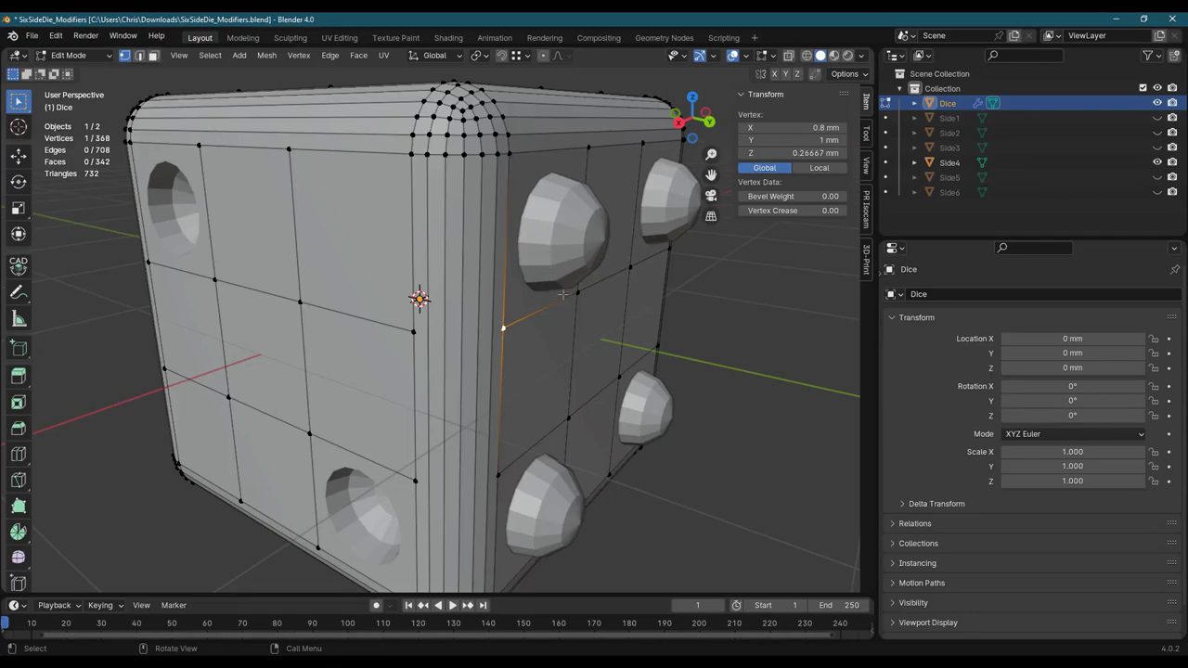
mouse_move(563, 294)
middle_down()
mouse_move(487, 305)
mouse_move(560, 287)
middle_up()
scroll(552, 276, up, 5)
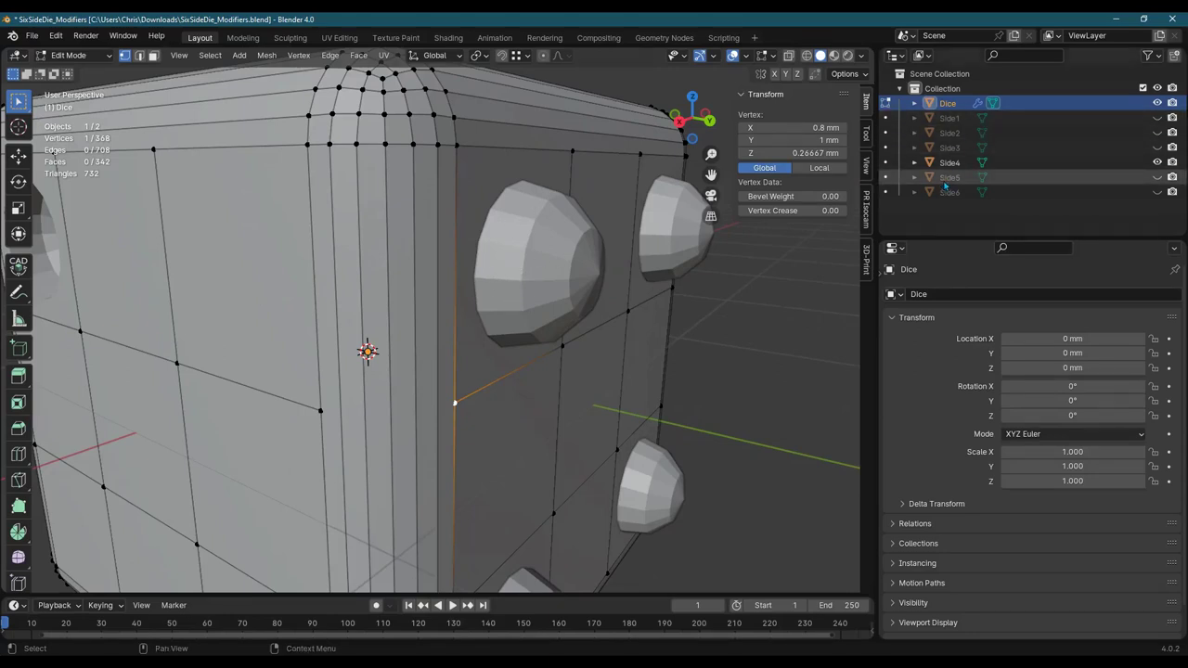
- Clear the vertex selection, return to Object Mode and select the Side4 cutter
click(542, 258)
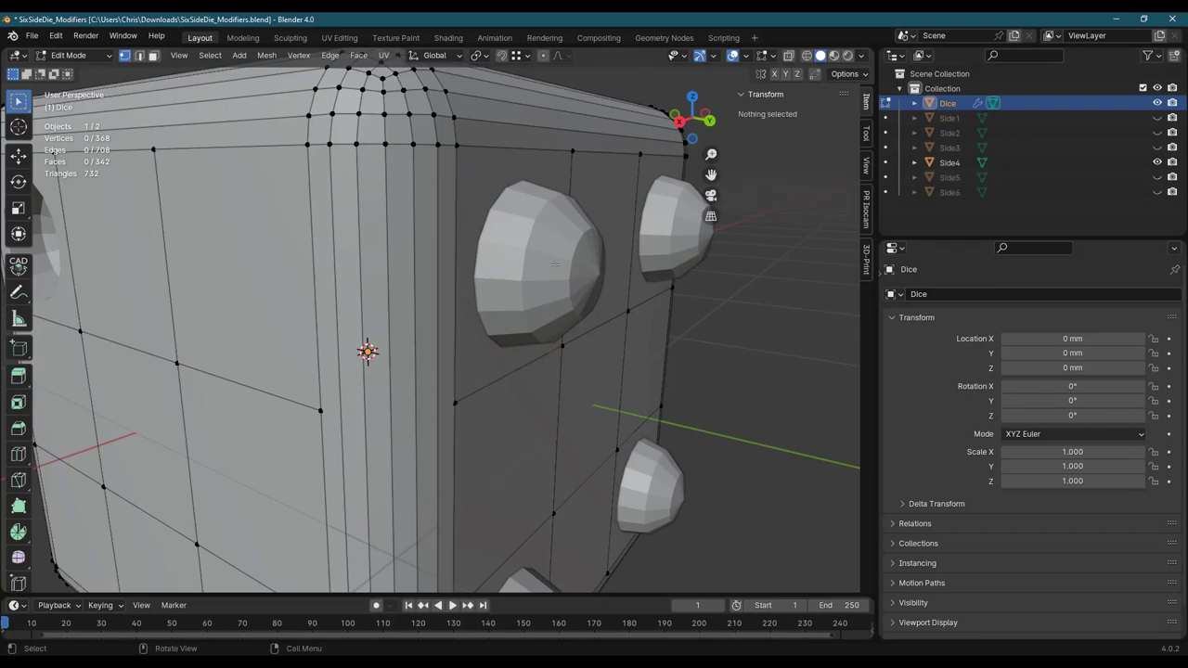
key(Tab)
key(Tab)
key(Tab)
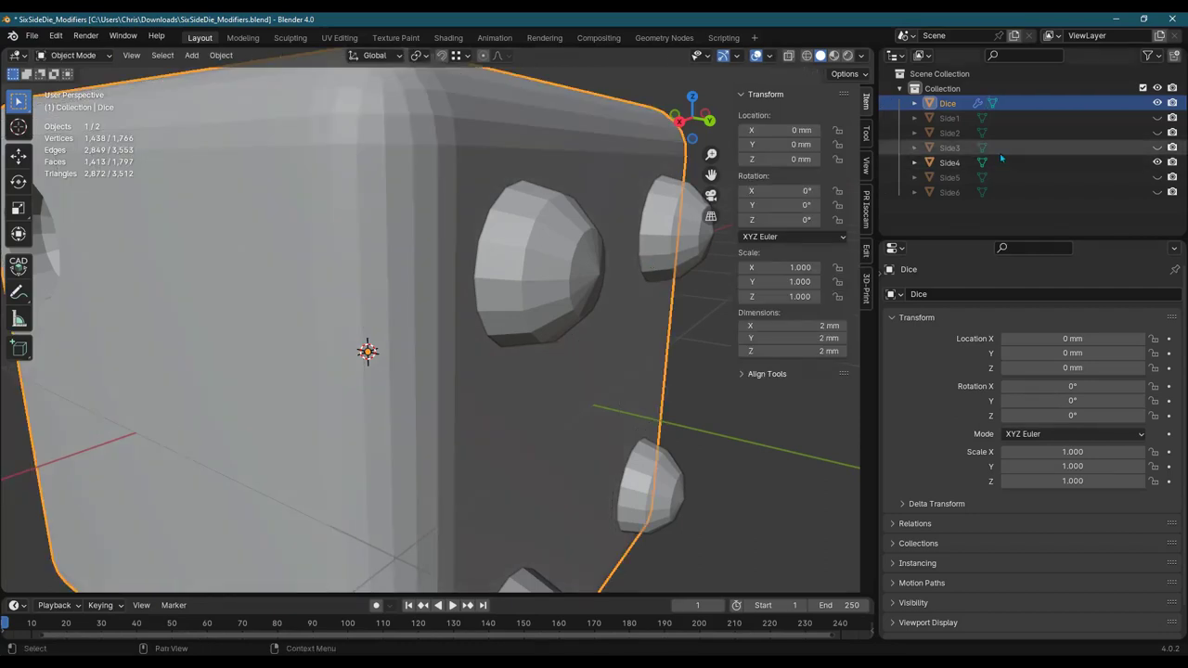
click(955, 162)
middle_drag(586, 242, 615, 239)
scroll(589, 259, down, 1)
mouse_move(546, 300)
middle_down()
mouse_move(562, 281)
mouse_move(547, 289)
middle_up()
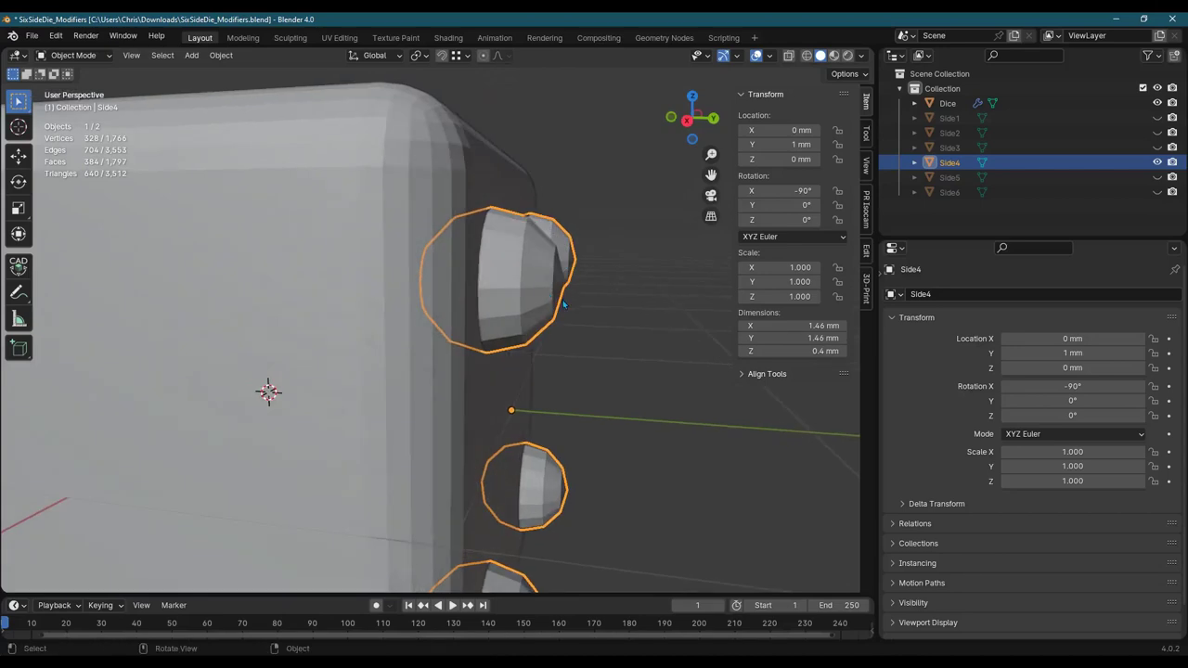
key(g)
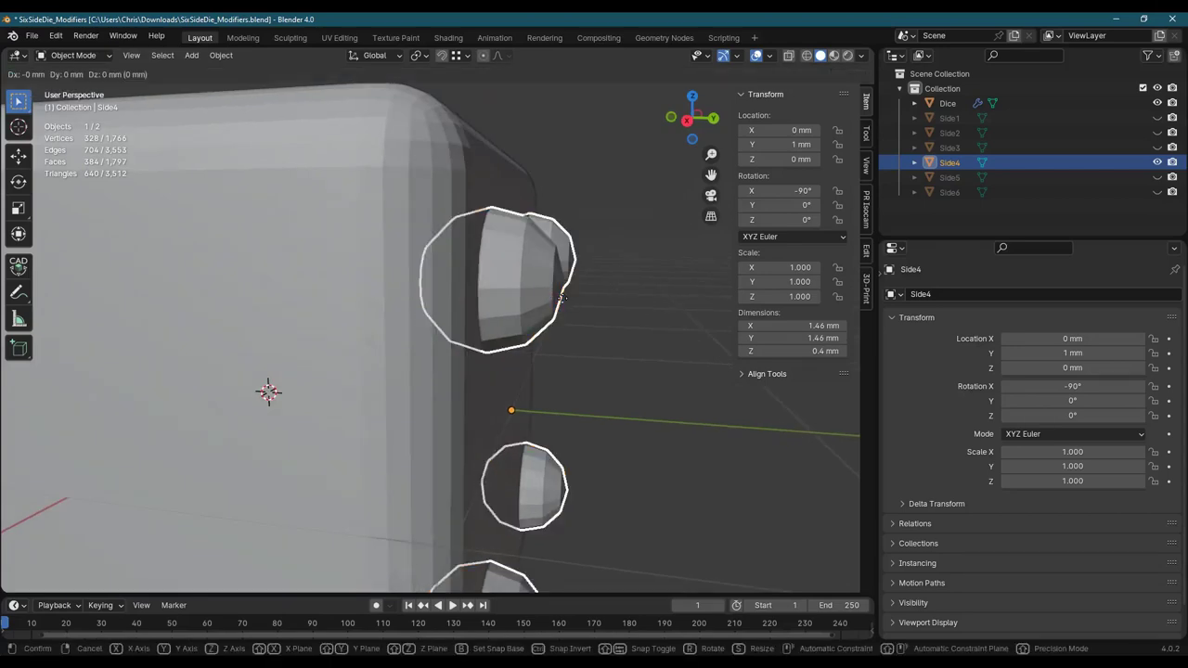
key(y)
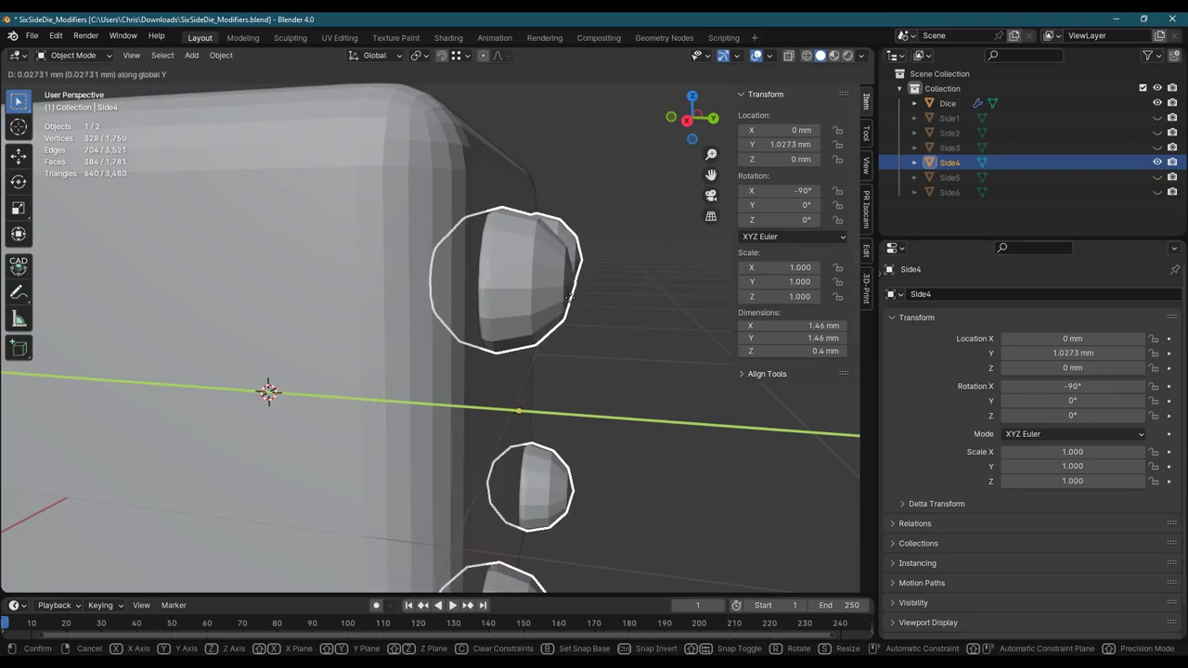
right_click(572, 303)
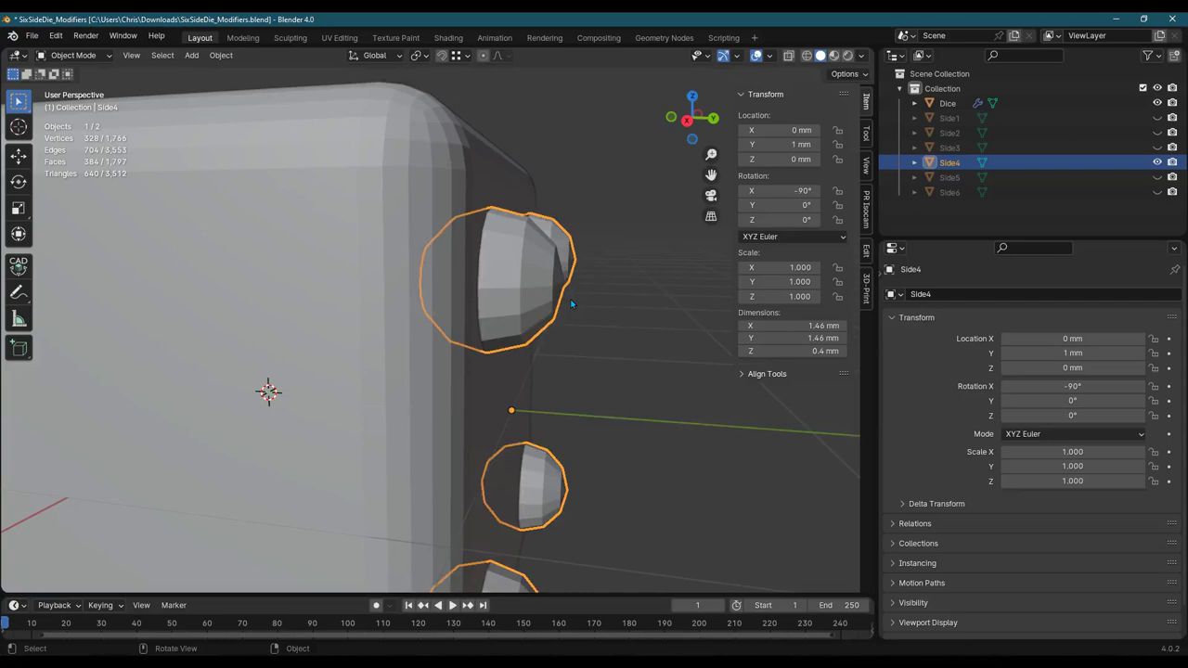
- In the right orthographic view, move Side4 about 0.0016 mm outward along the Y axis and inspect its offset from the die face
click(689, 123)
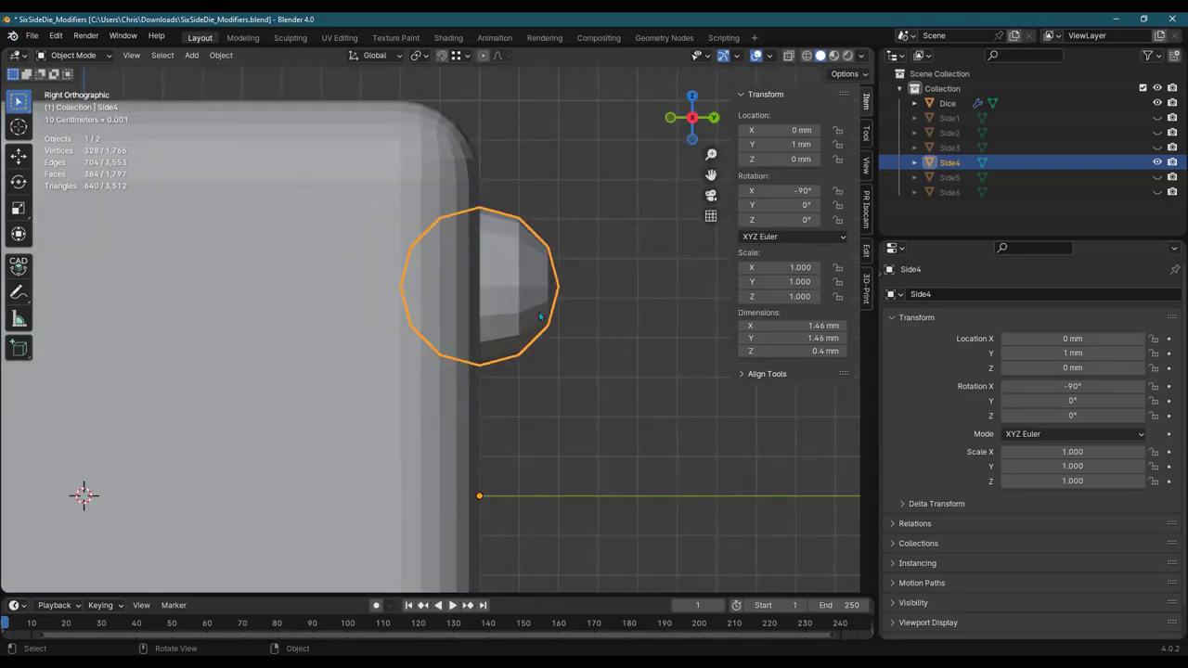
scroll(525, 314, up, 7)
scroll(520, 274, down, 5)
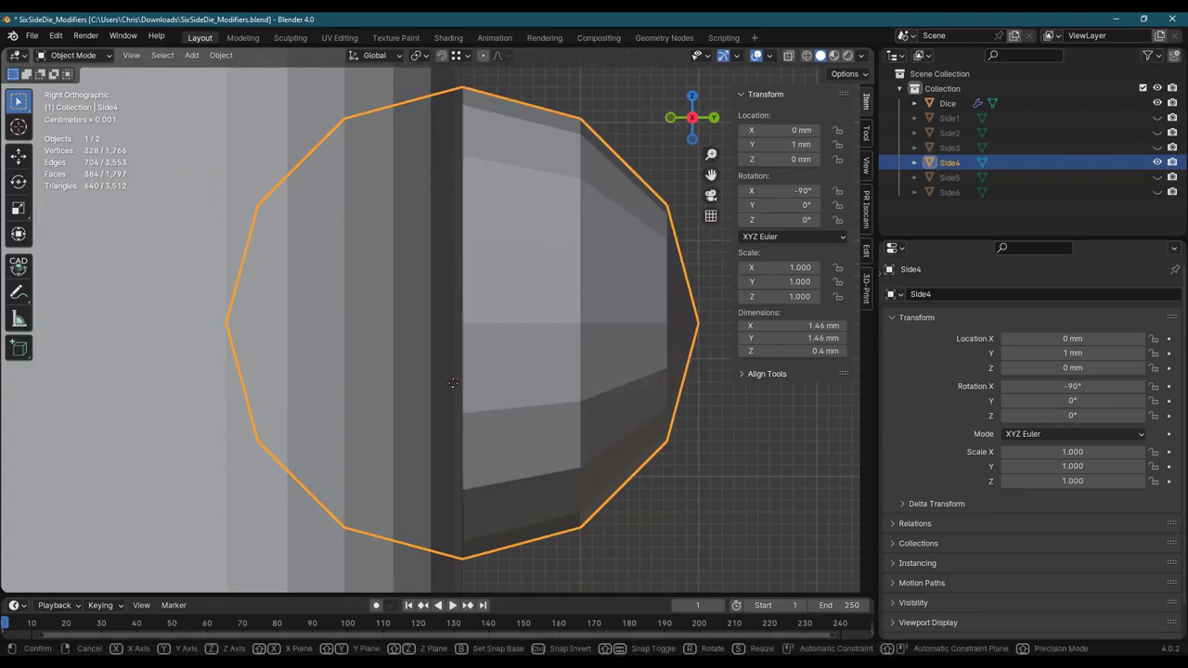
key(g)
key(y)
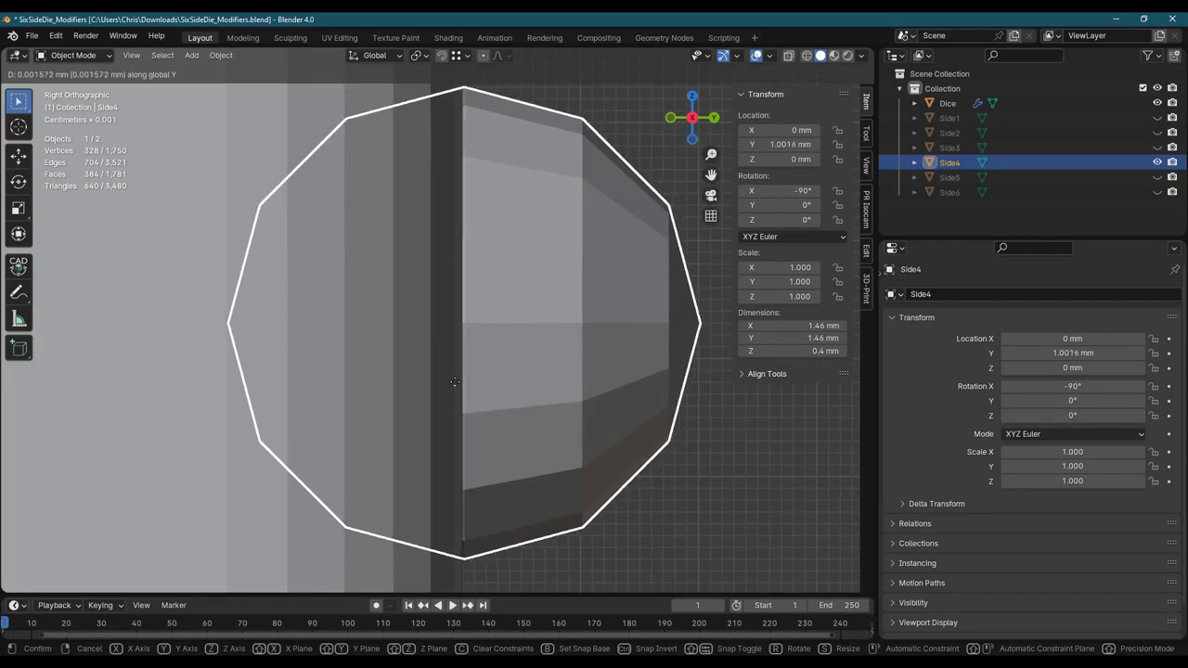
click(455, 383)
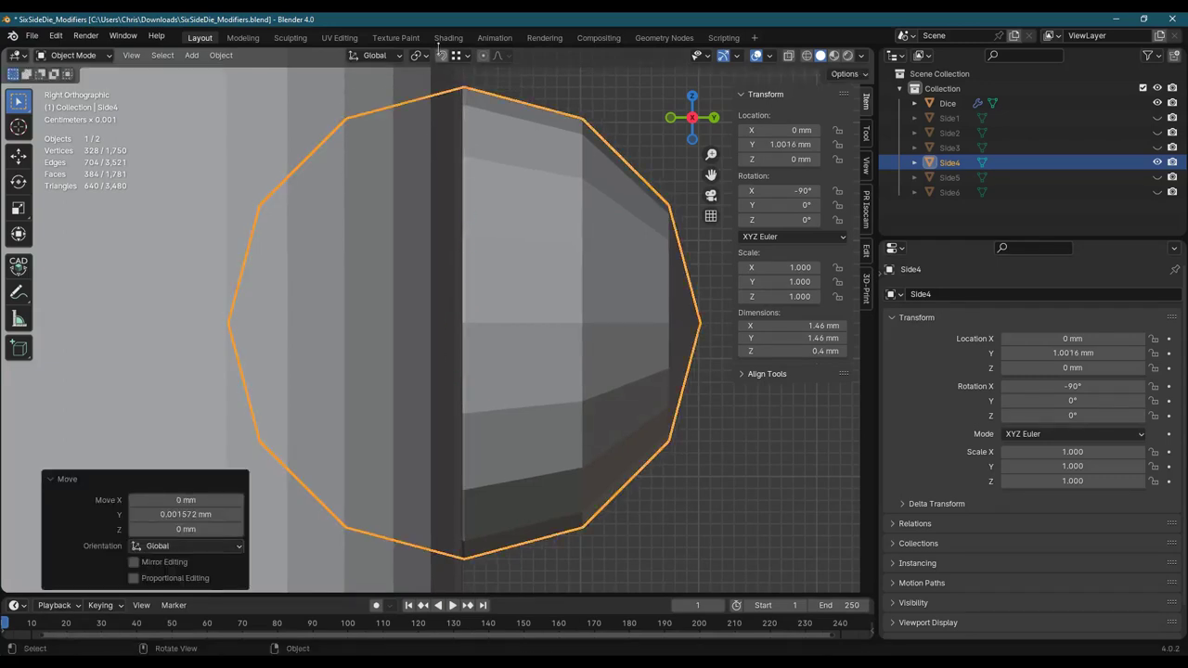
scroll(458, 88, up, 4)
shift+middle_drag(486, 133, 458, 619)
scroll(465, 241, up, 3)
scroll(536, 224, up, 3)
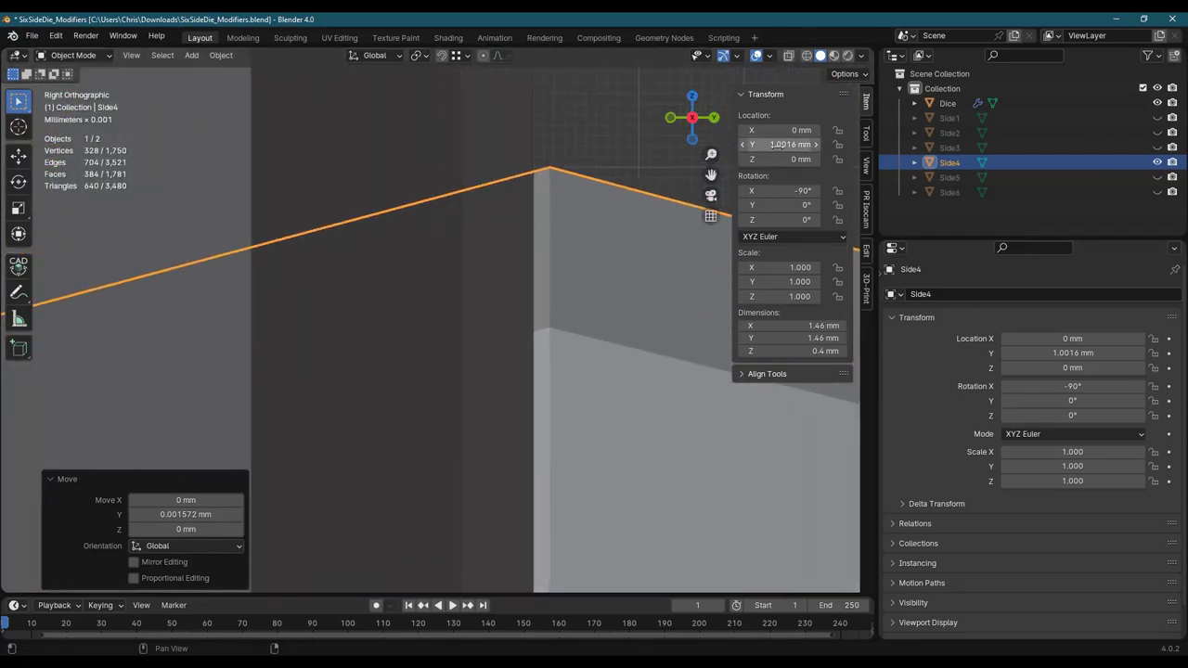
- Hide the Side4 cutter, select the Dice object and show its modifier stack
scroll(562, 283, down, 16)
middle_drag(563, 408, 399, 436)
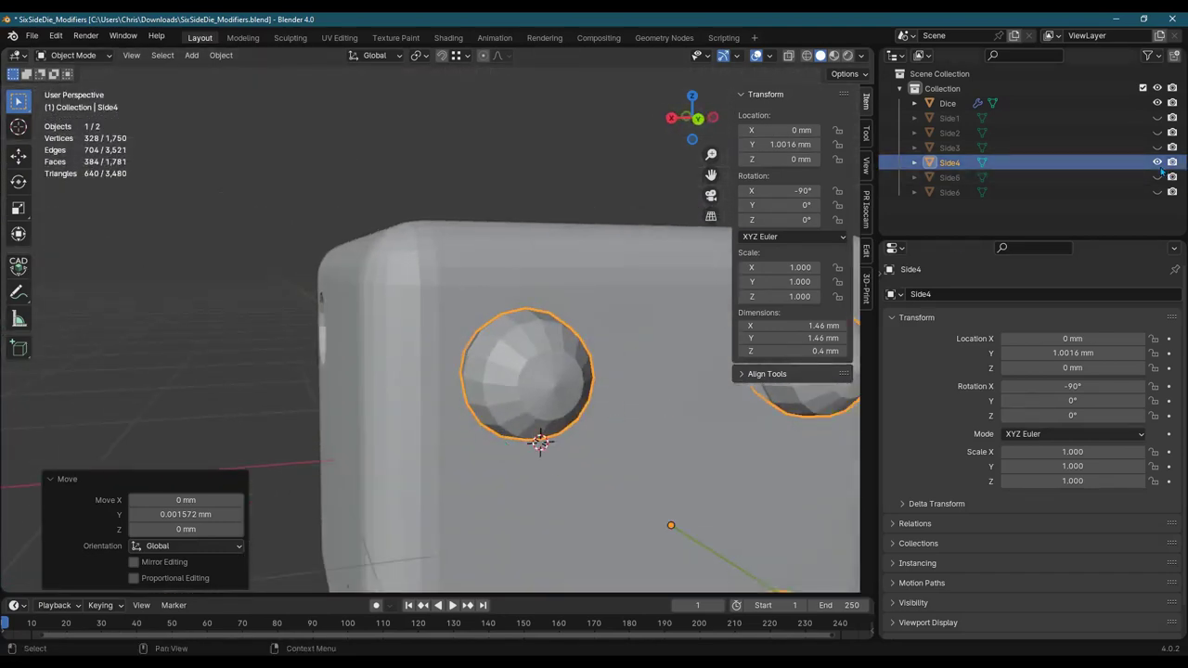
key(h)
click(948, 103)
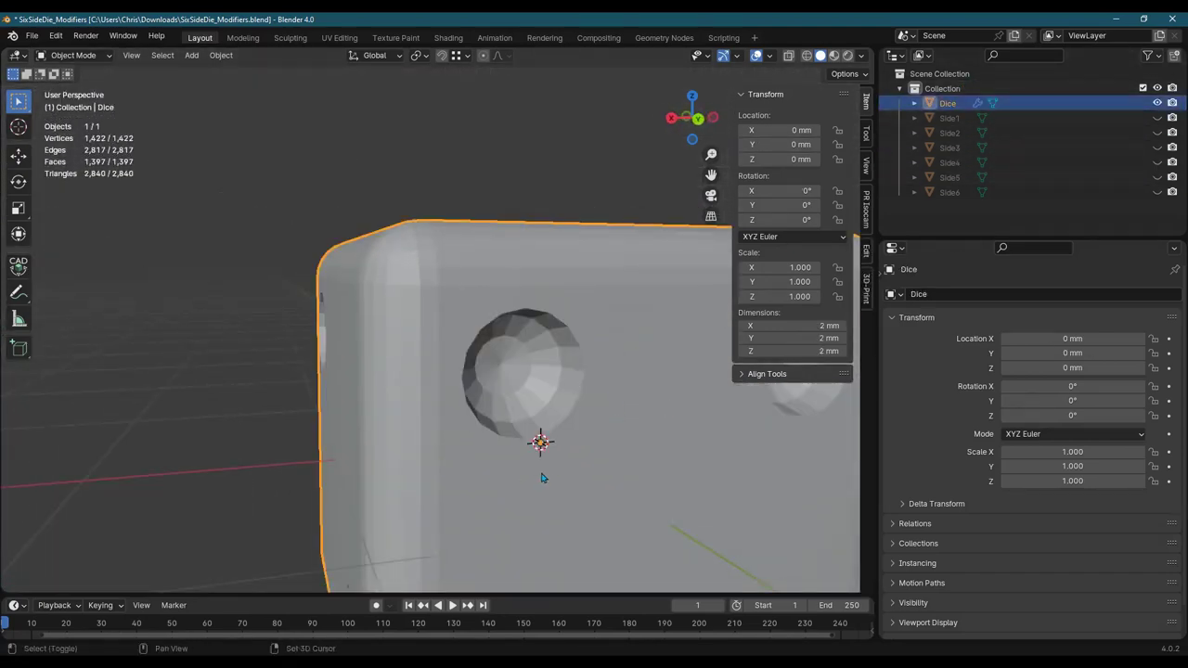
shift+middle_drag(540, 477, 489, 306)
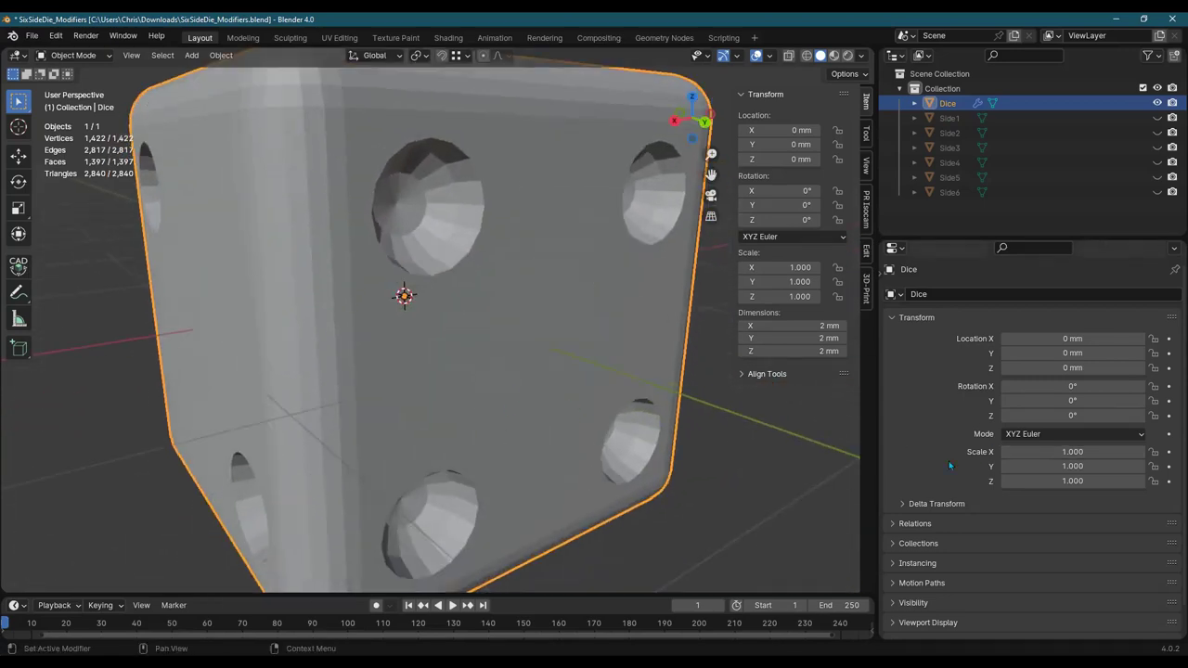
click(878, 272)
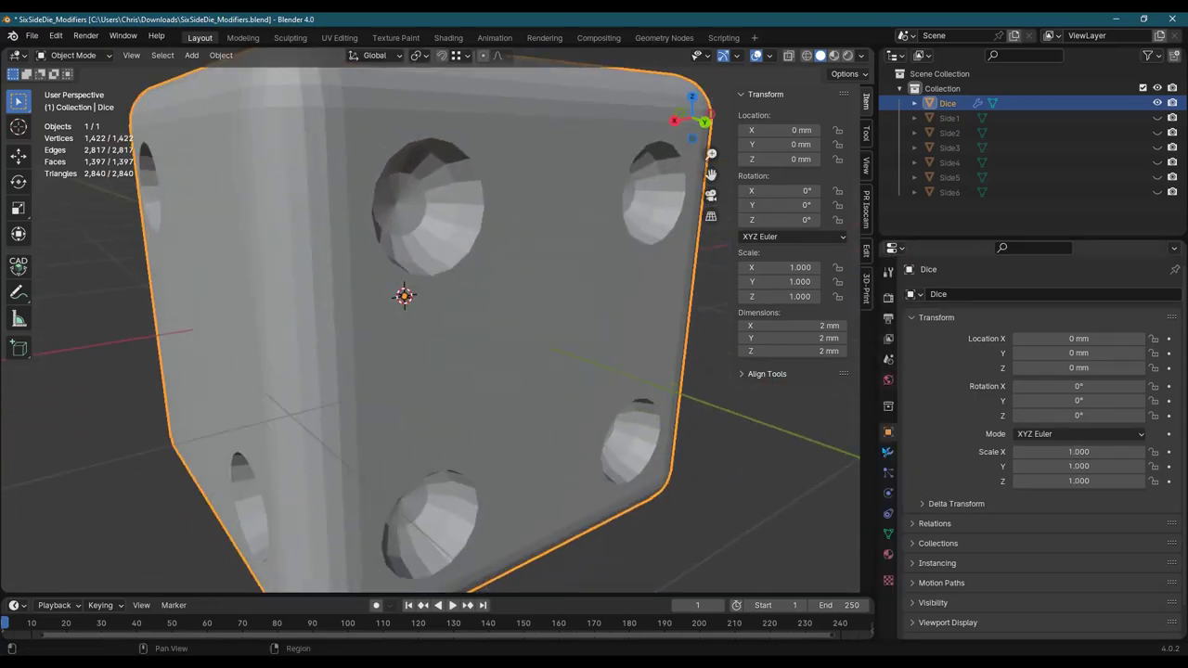
click(888, 452)
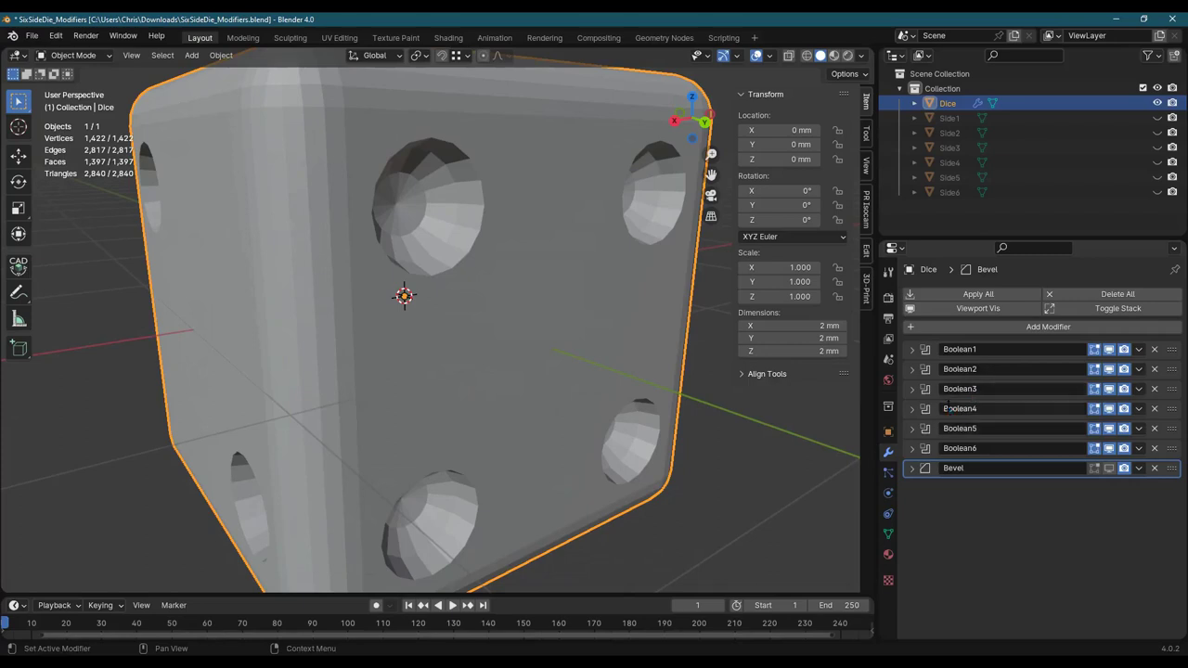
- Switch Boolean4's viewport display off and back on, and inspect the rims of the four-side pips
click(1041, 533)
click(1109, 409)
click(1109, 409)
middle_drag(539, 262, 564, 266)
scroll(472, 215, up, 3)
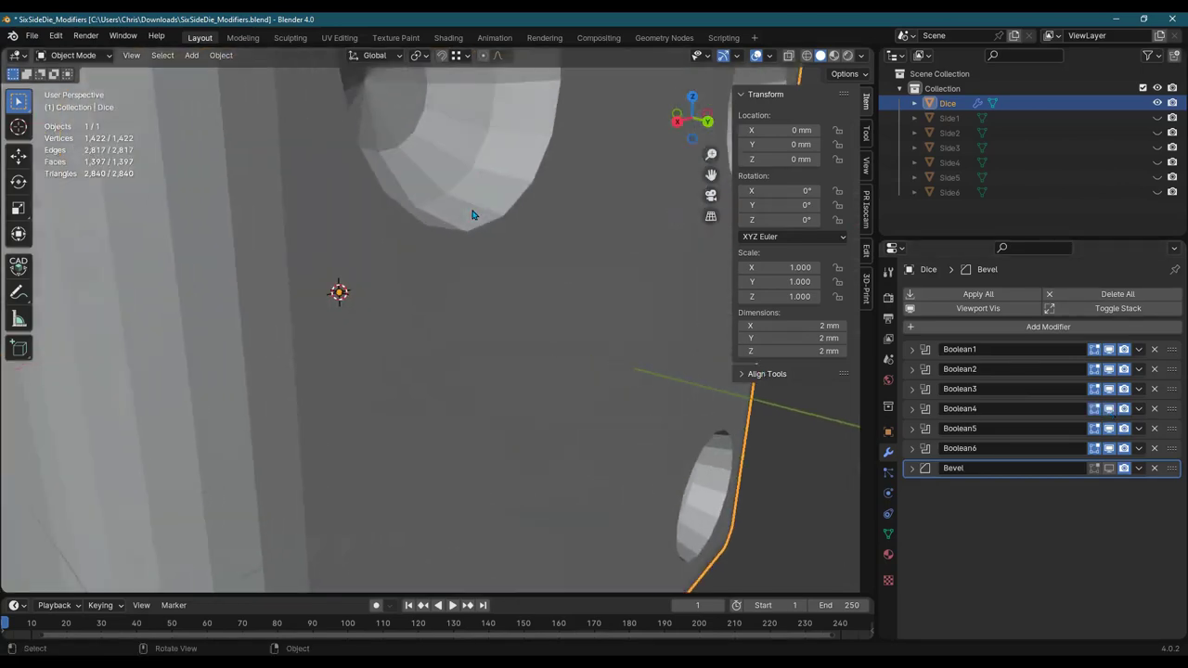
middle_drag(471, 214, 469, 348)
mouse_move(520, 439)
middle_down()
mouse_move(579, 443)
mouse_move(498, 439)
middle_up()
middle_drag(656, 449, 557, 390)
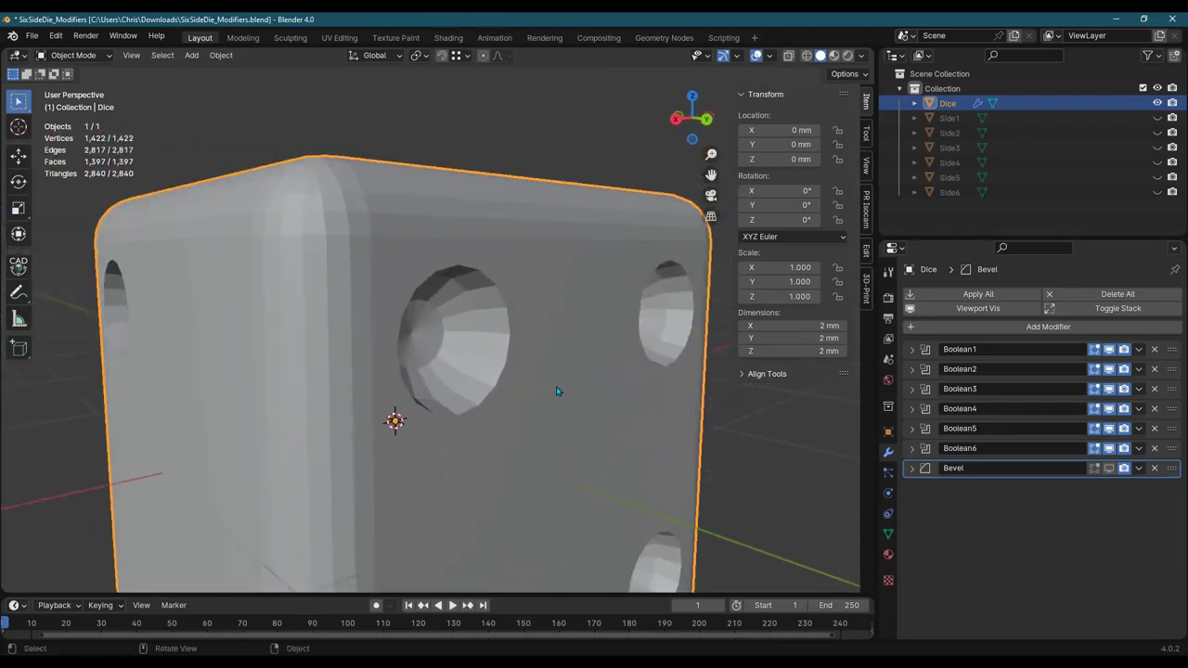
- Turn the Bevel modifier's viewport display back on and examine the four-side pips
click(1110, 473)
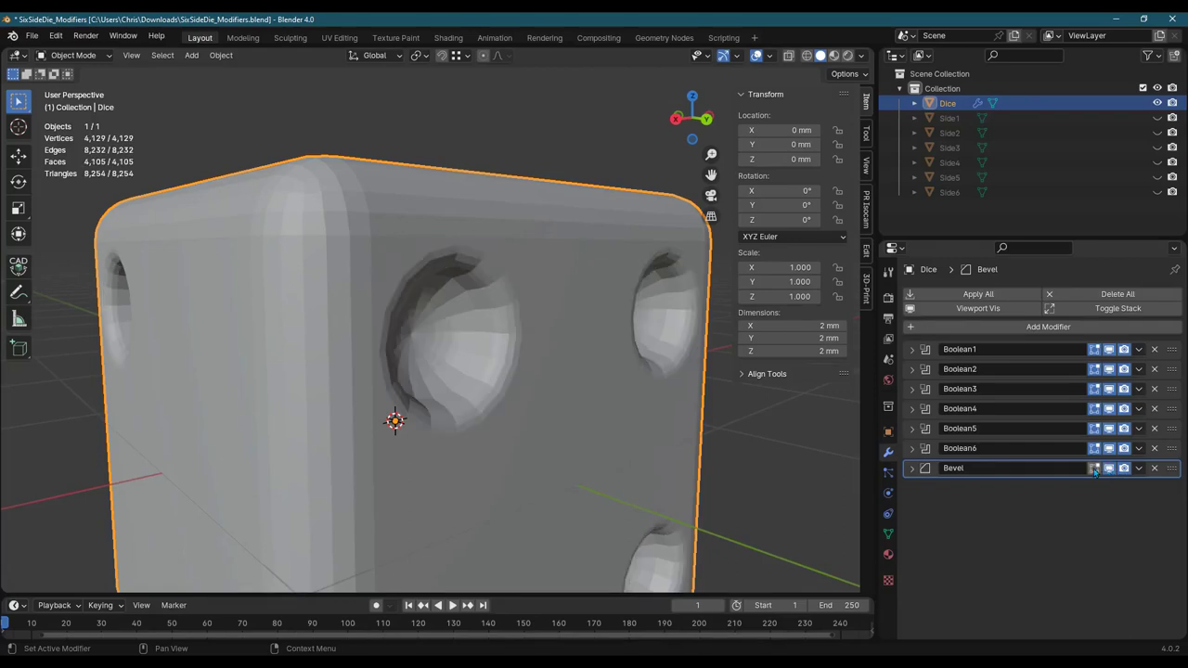
middle_drag(436, 400, 469, 398)
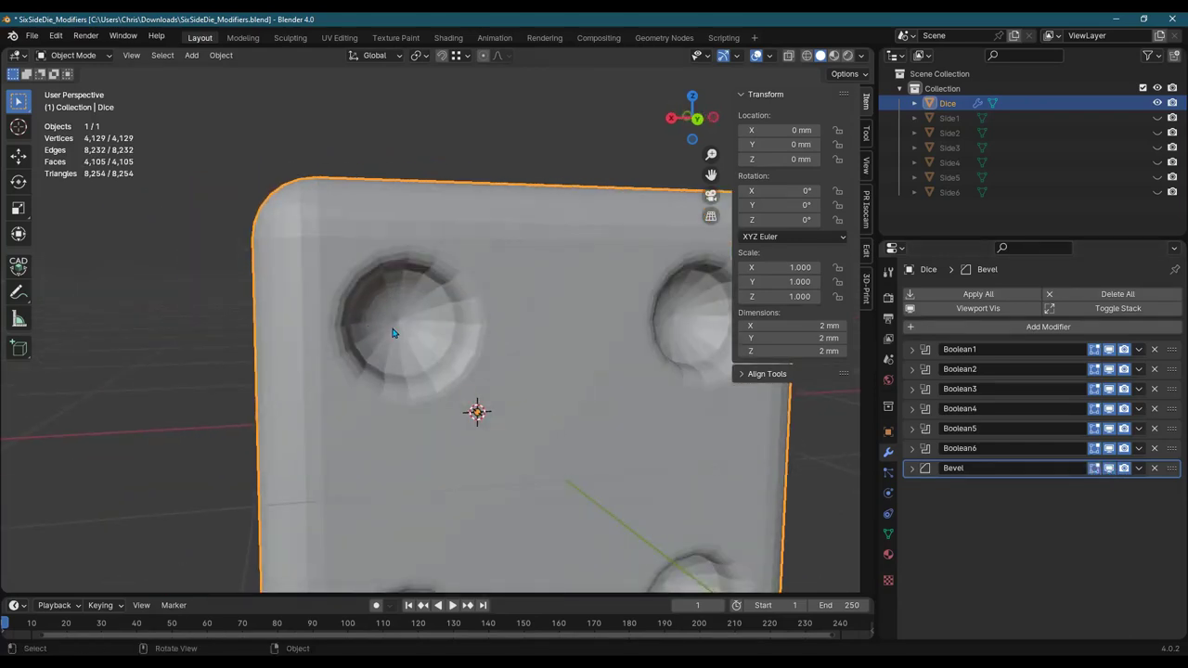
- Examine the bevelled rims of the four-side pips up close and the six-side pips on the die's underside
scroll(390, 336, up, 5)
middle_drag(390, 336, 413, 335)
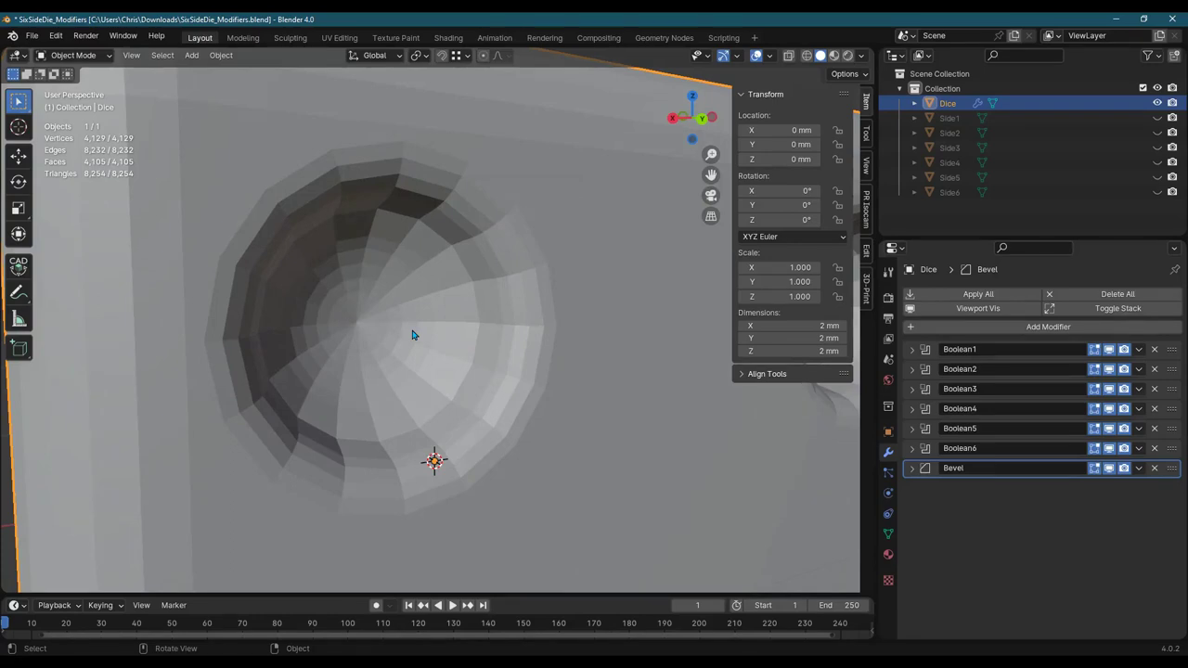
scroll(465, 366, down, 5)
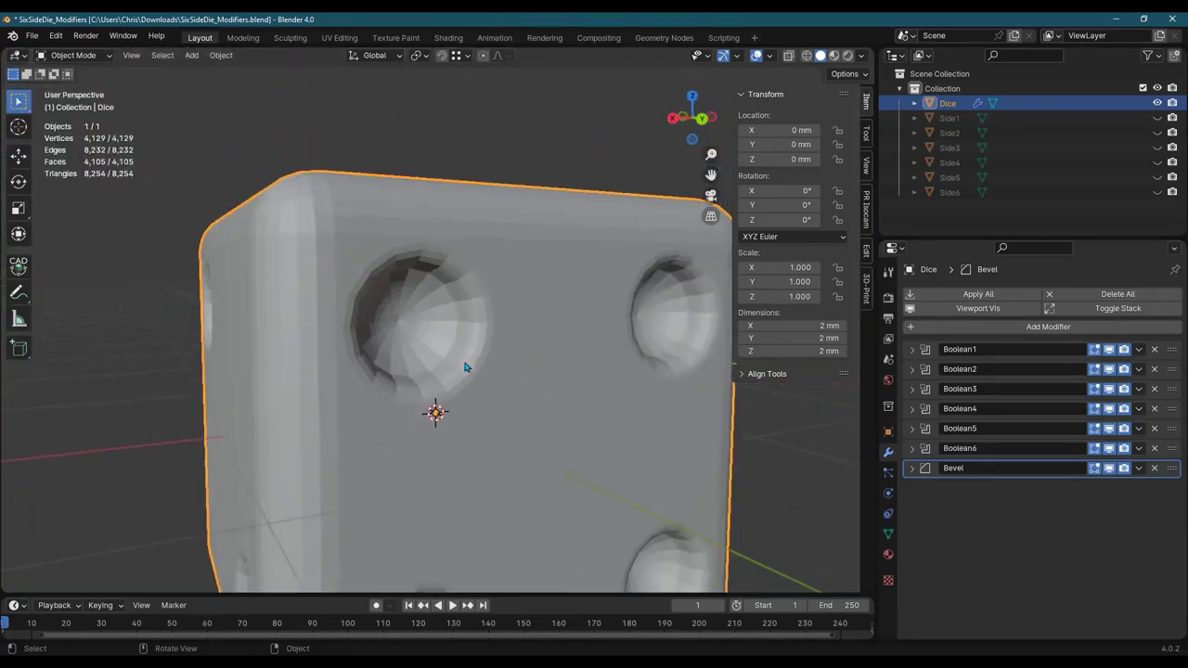
middle_drag(467, 367, 482, 398)
scroll(482, 398, down, 4)
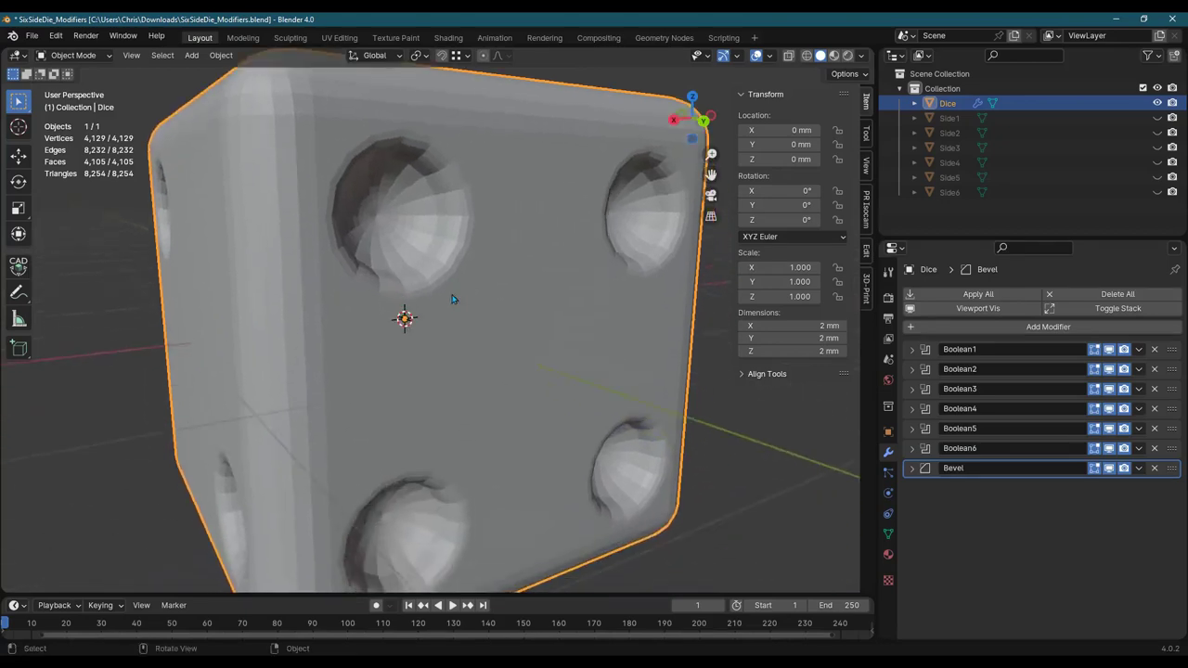
middle_drag(433, 354, 496, 381)
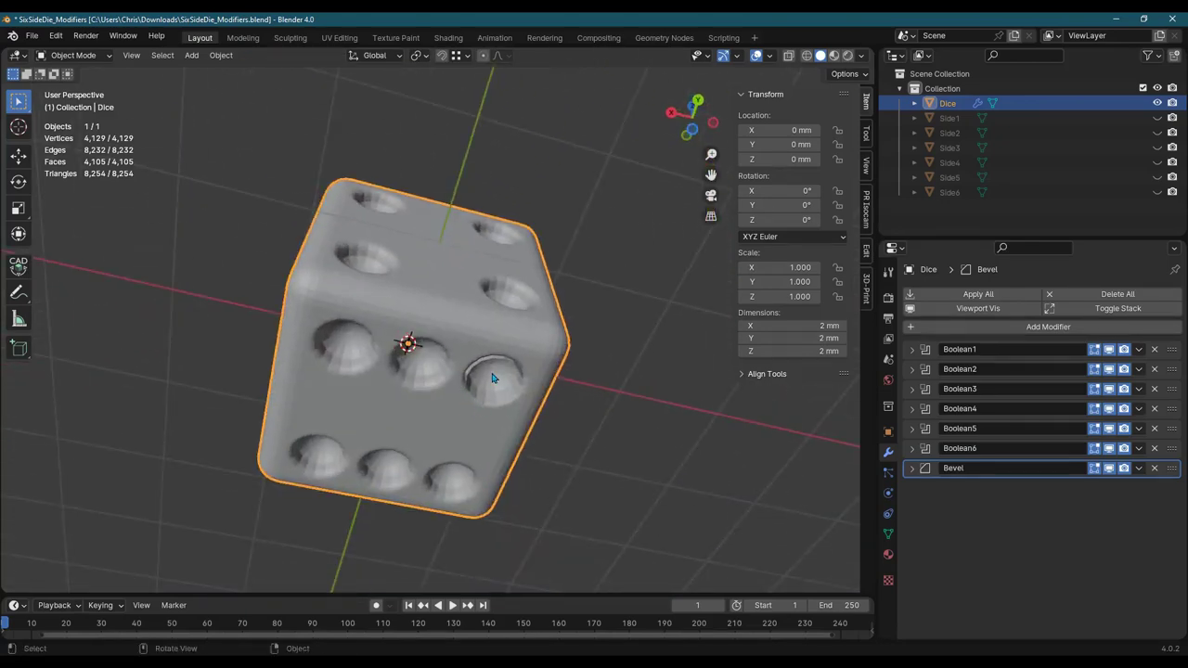
- Unhide the Side6 cutter and move it -0.001 mm along the Z axis, slightly outward from the die's underside
click(990, 193)
click(1157, 192)
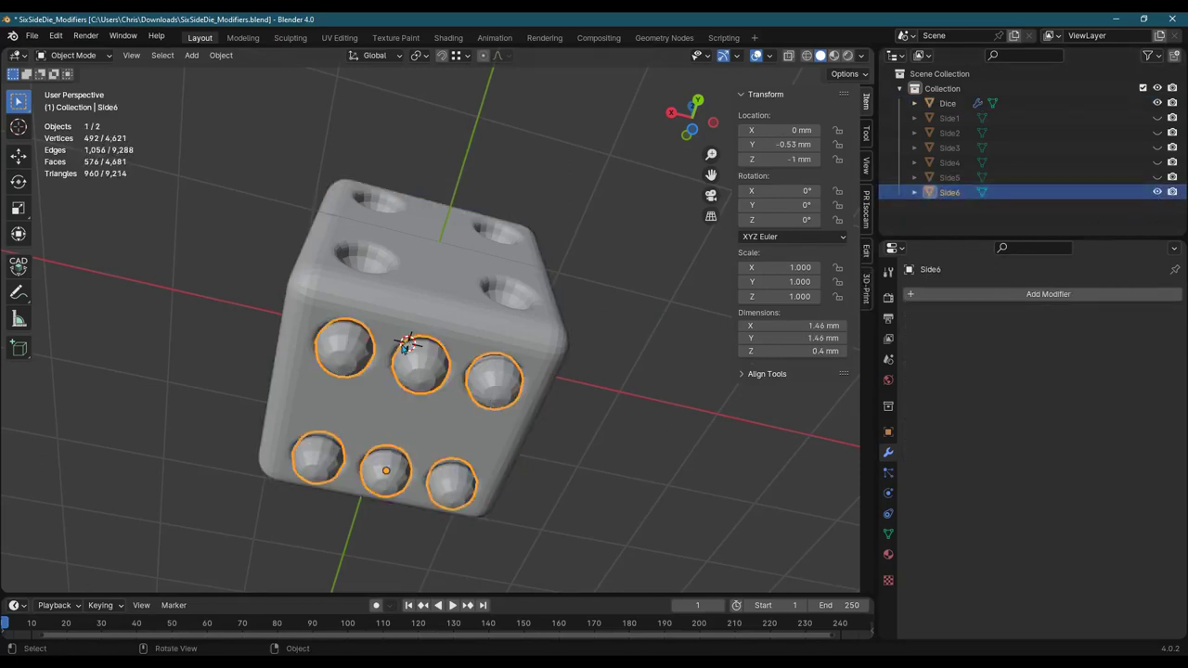
middle_drag(501, 340, 508, 404)
key(g)
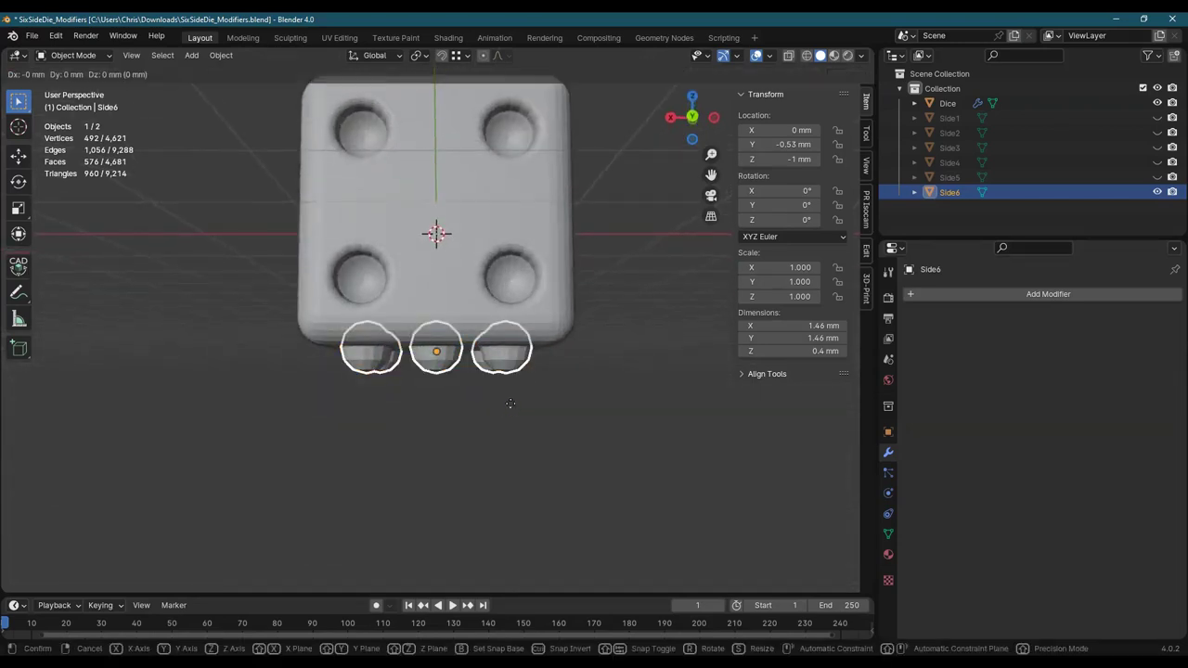
key(z)
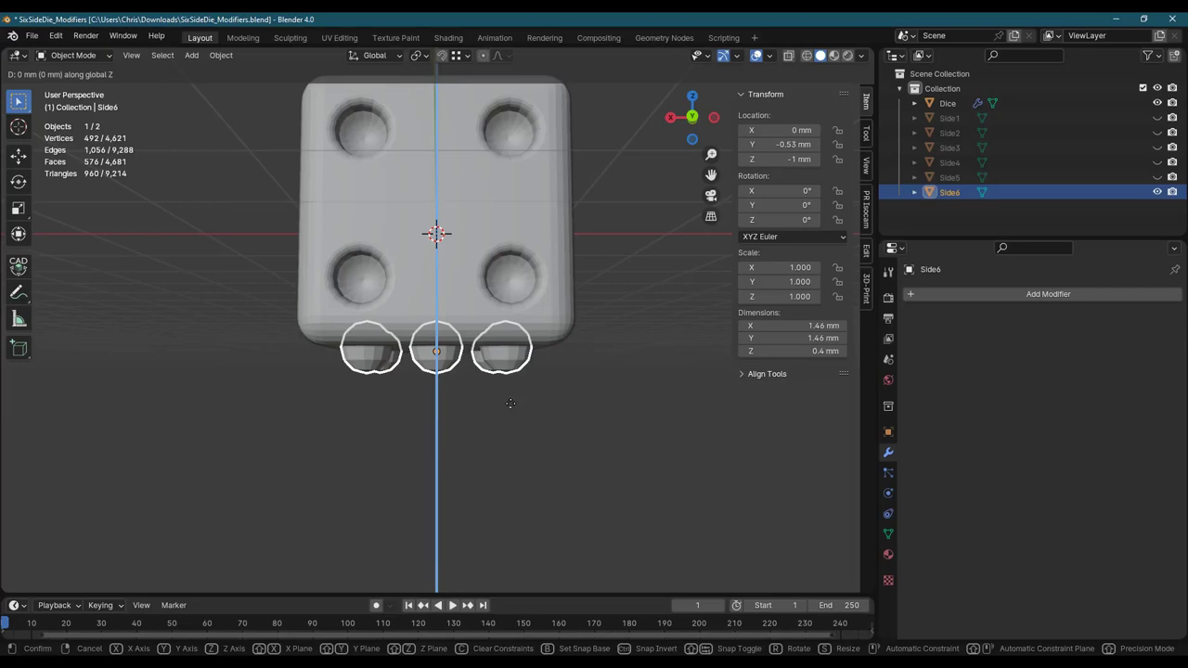
text(-0.001)
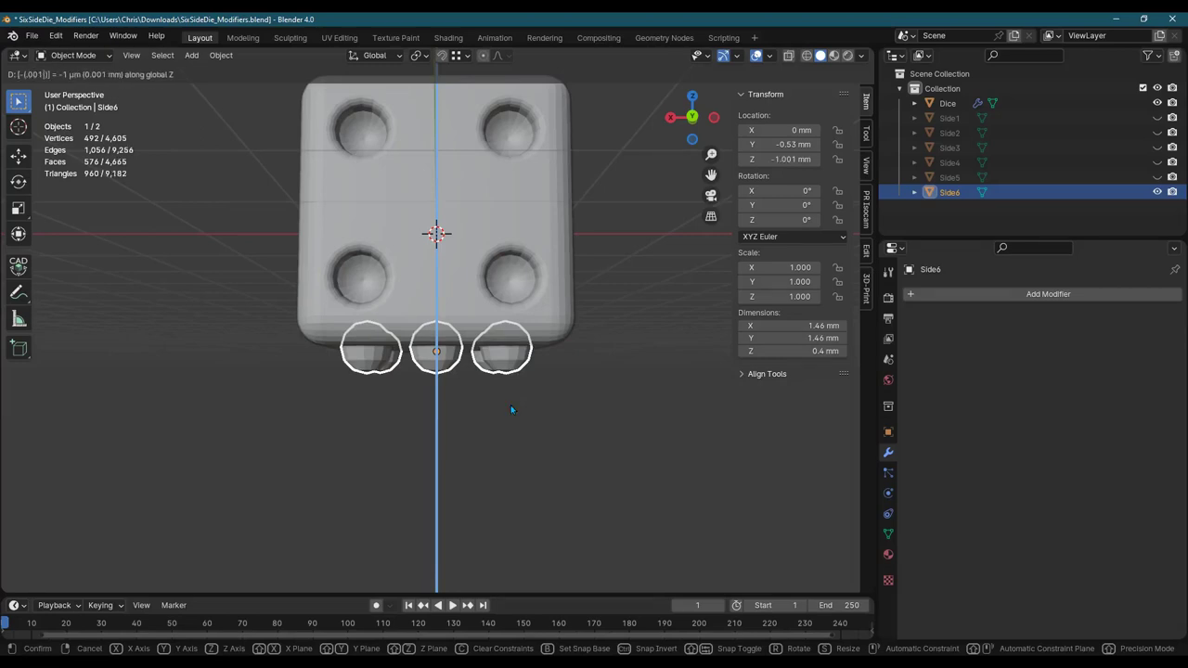
key(Return)
scroll(421, 367, up, 3)
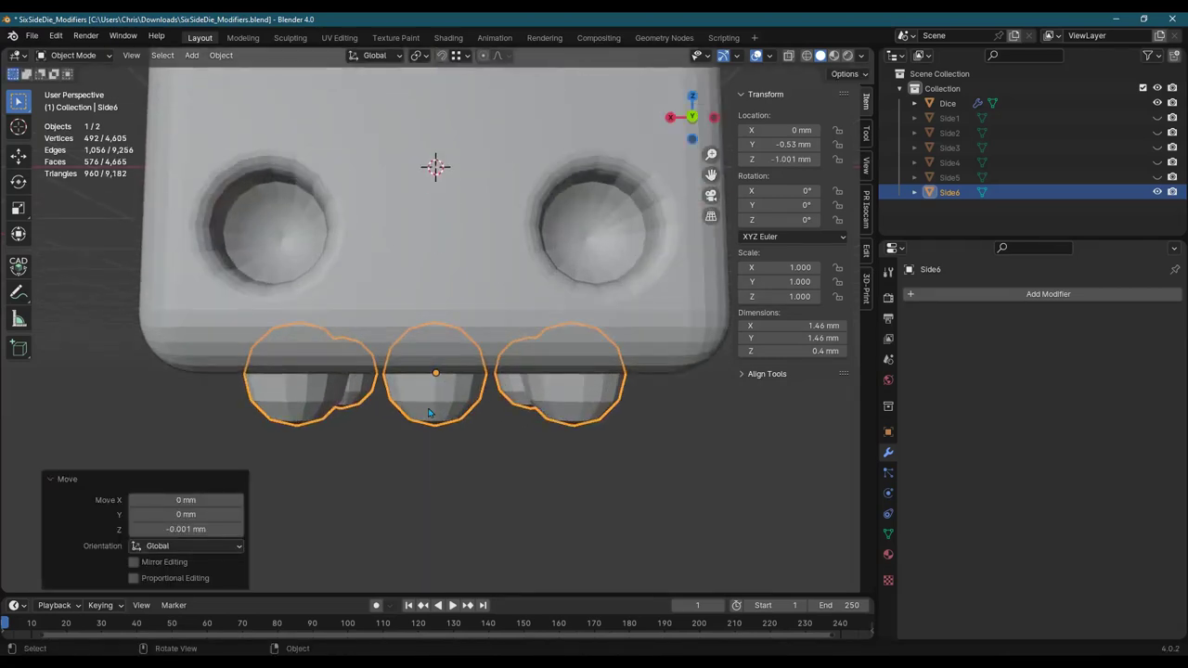
- Hide the Side6 cutter and inspect the six-side pips on the die's underside
click(1157, 193)
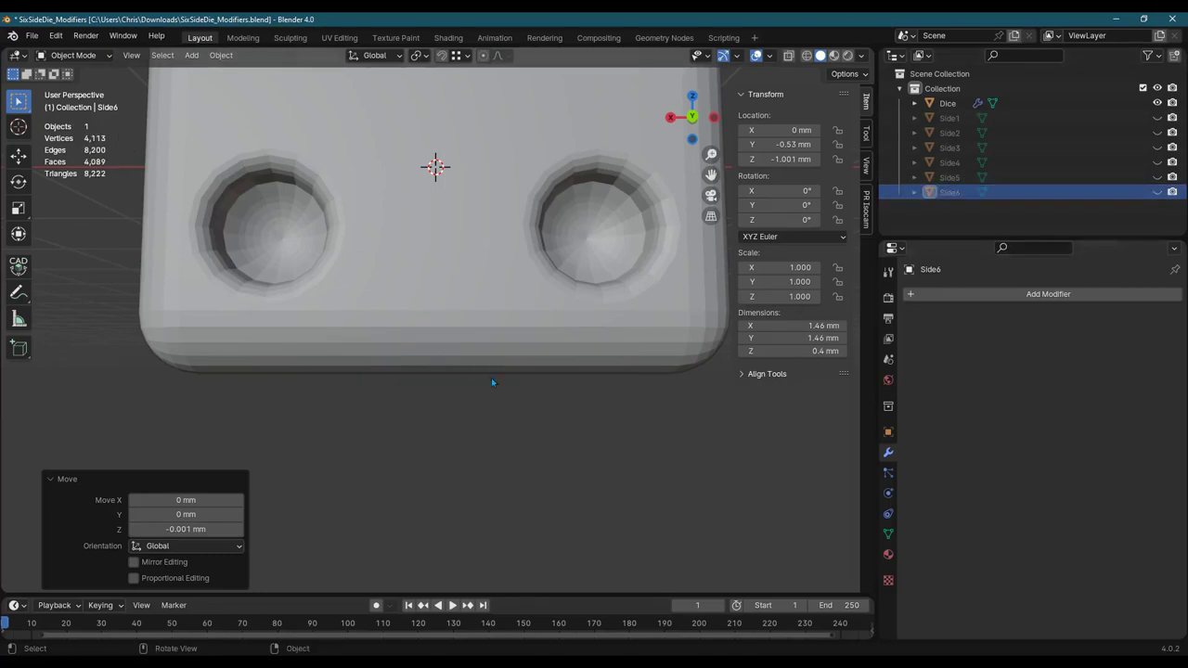
middle_drag(485, 377, 426, 208)
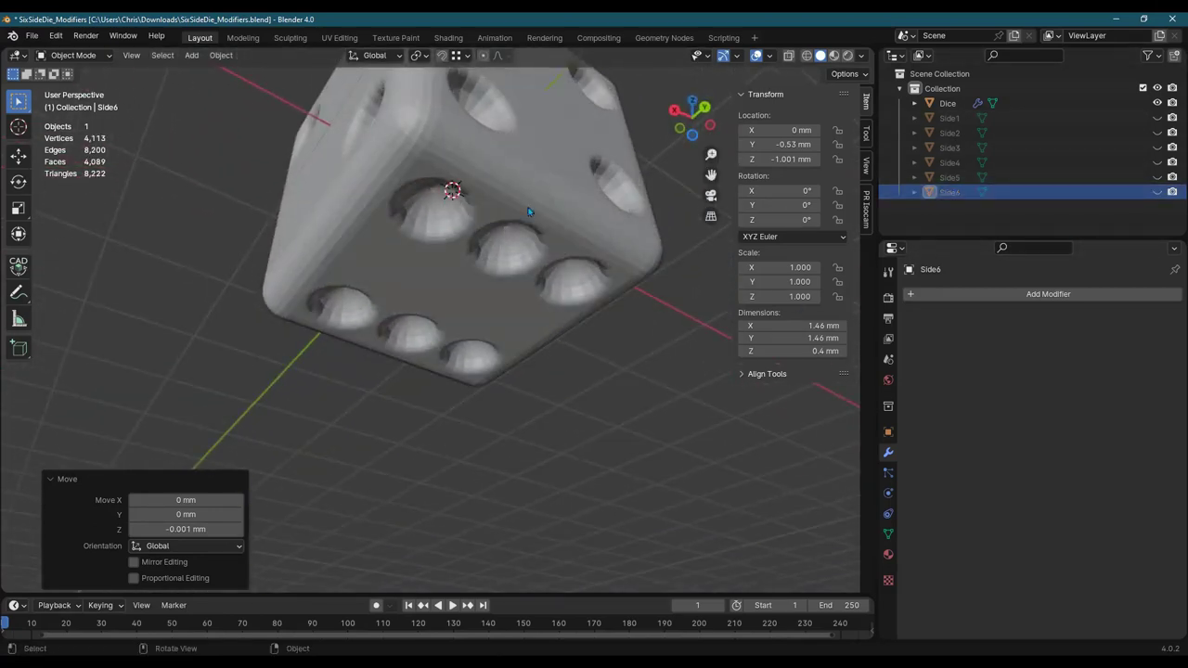
middle_drag(450, 322, 453, 280)
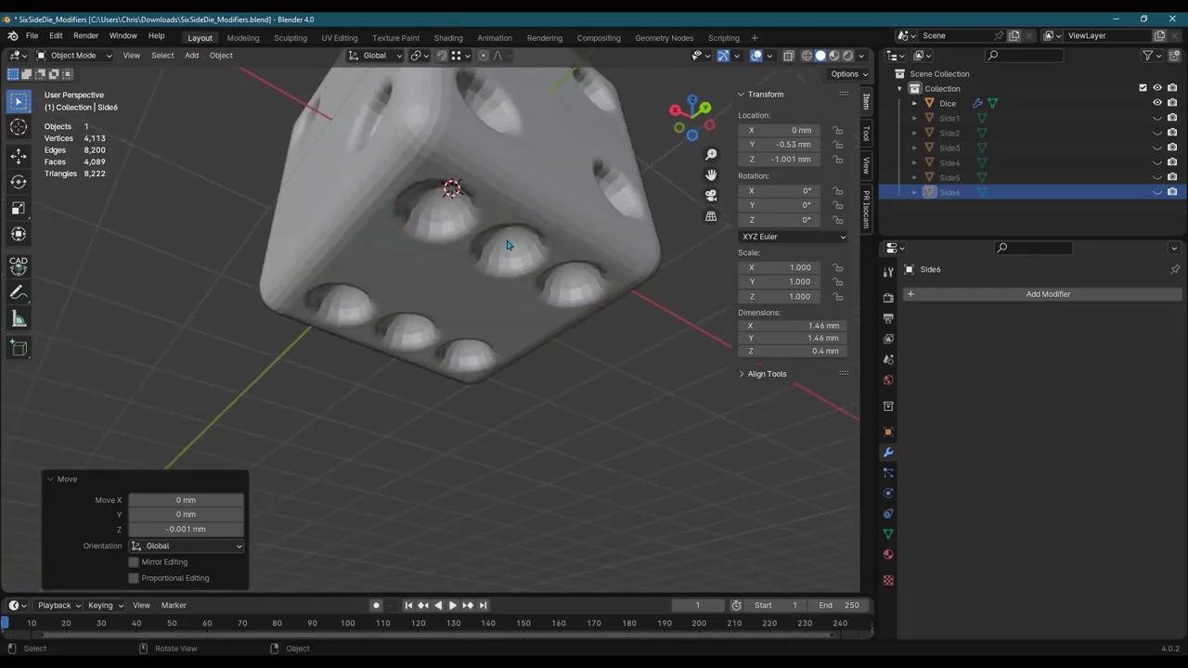
middle_drag(507, 245, 445, 357)
shift+middle_drag(477, 303, 464, 445)
- Select the Dice object, expand its Bevel modifier, and compare the four-side pips with Clamp Overlap on and back off
click(465, 357)
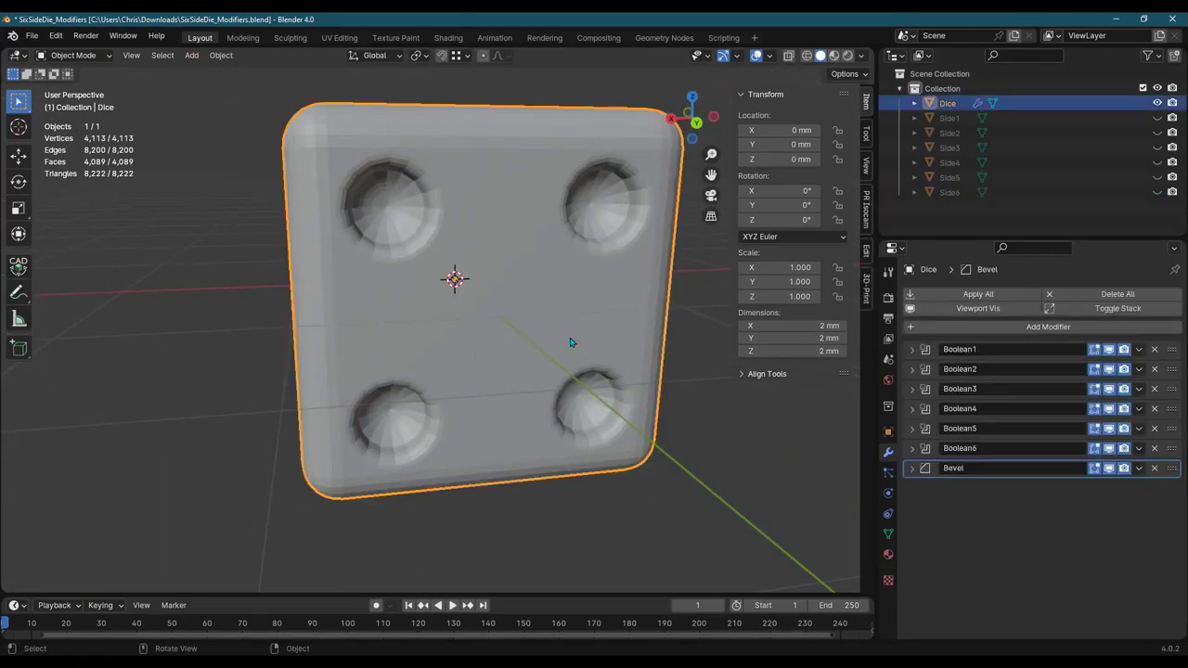
click(910, 468)
scroll(1020, 557, down, 3)
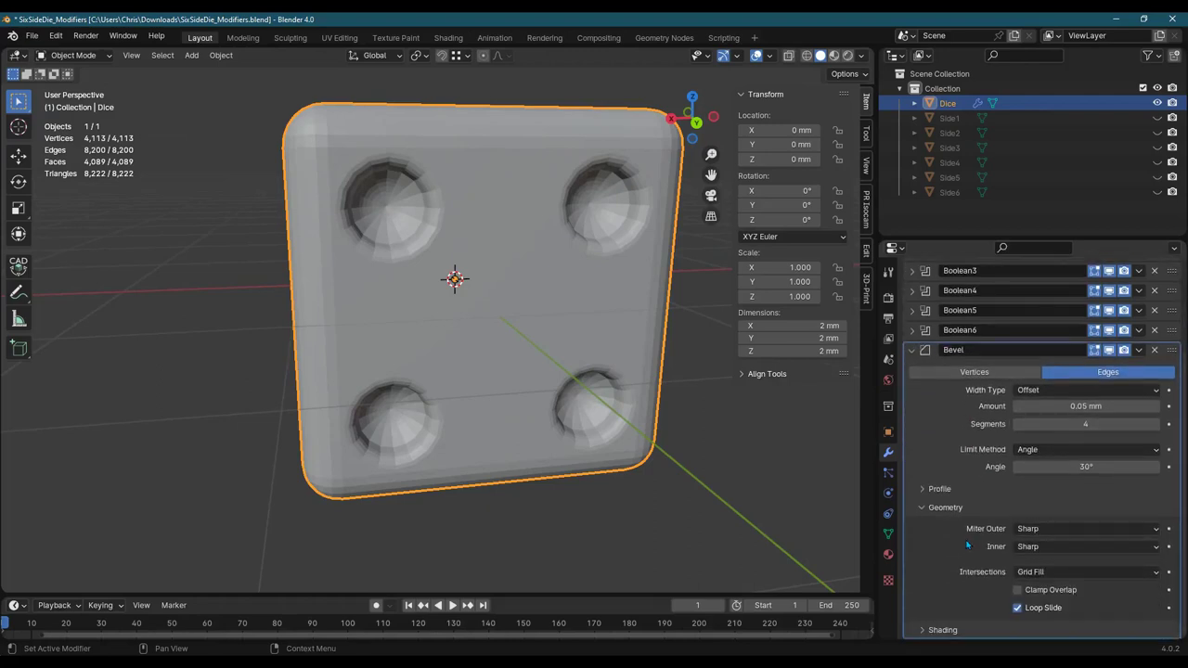
click(1017, 590)
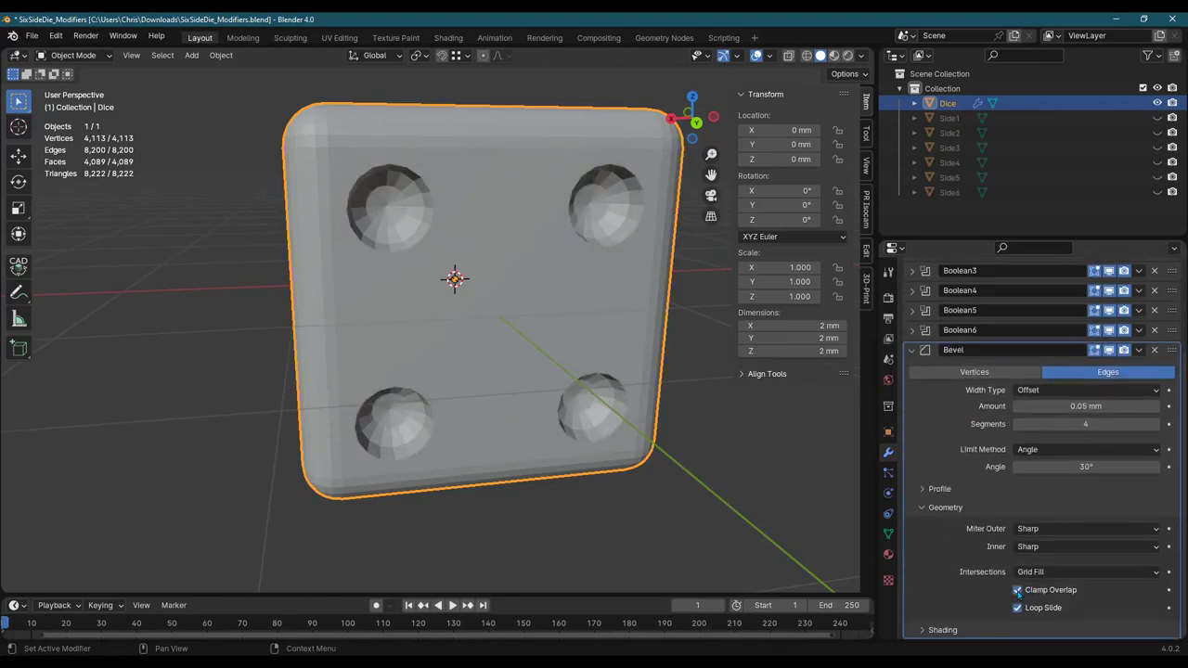
click(1017, 591)
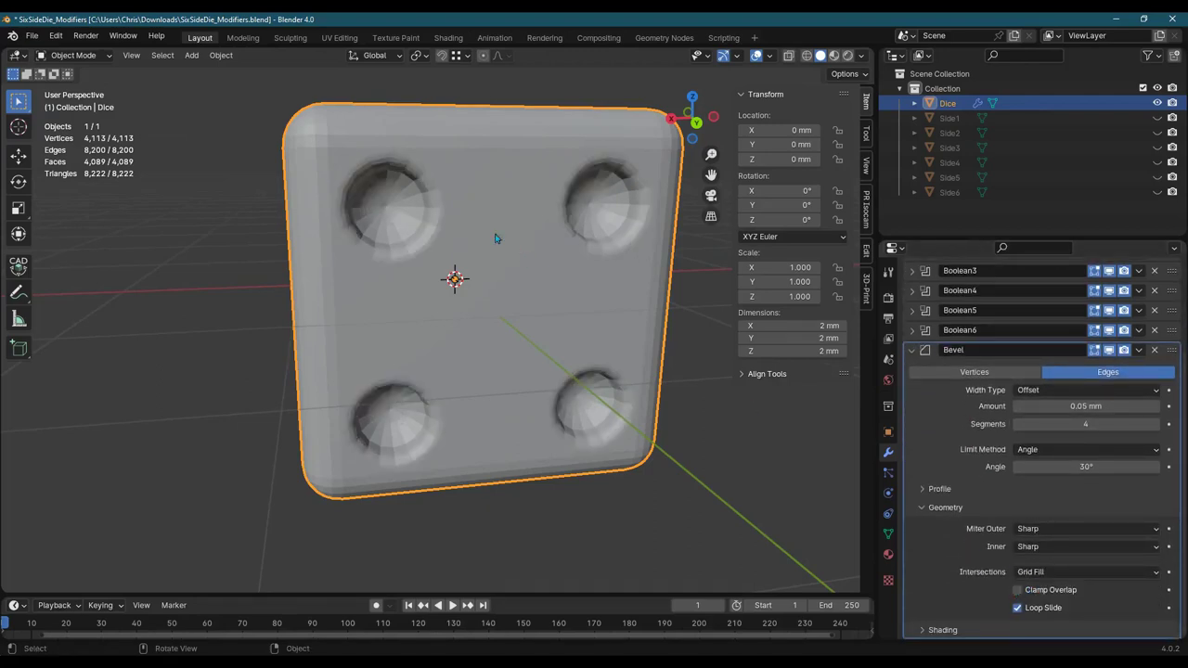
- Enter Edit Mode on the die and examine how close a four-side pip's bevelled rim comes to the surrounding mesh edges
scroll(464, 218, up, 5)
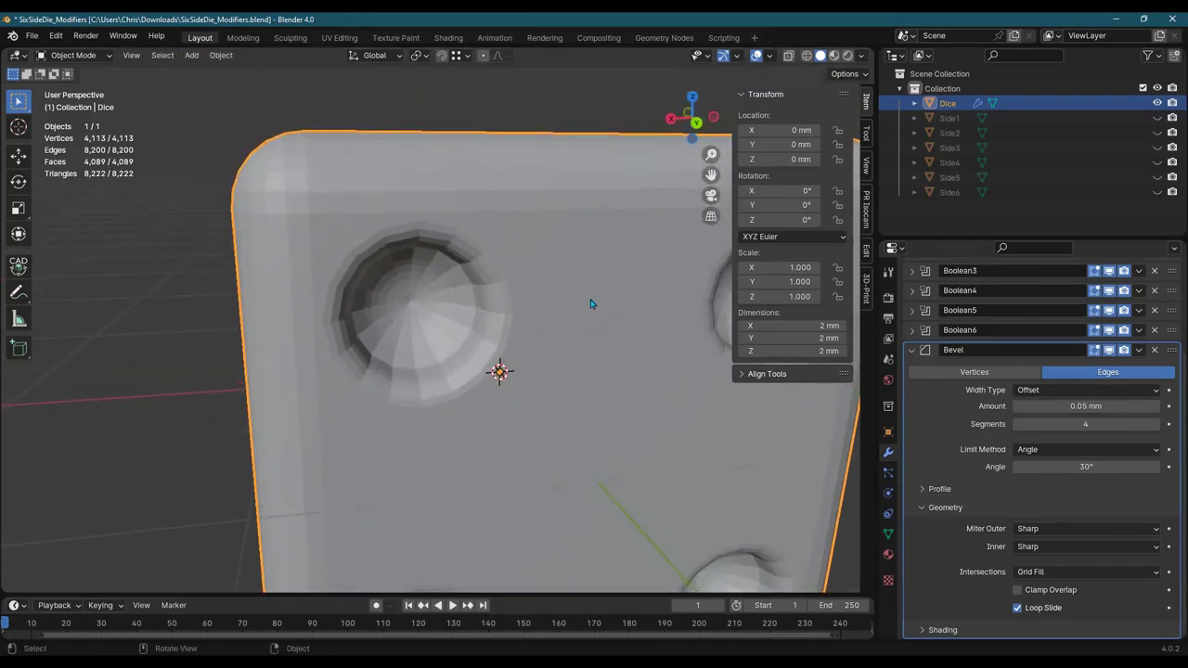
key(Tab)
middle_drag(479, 290, 412, 187)
scroll(412, 187, up, 2)
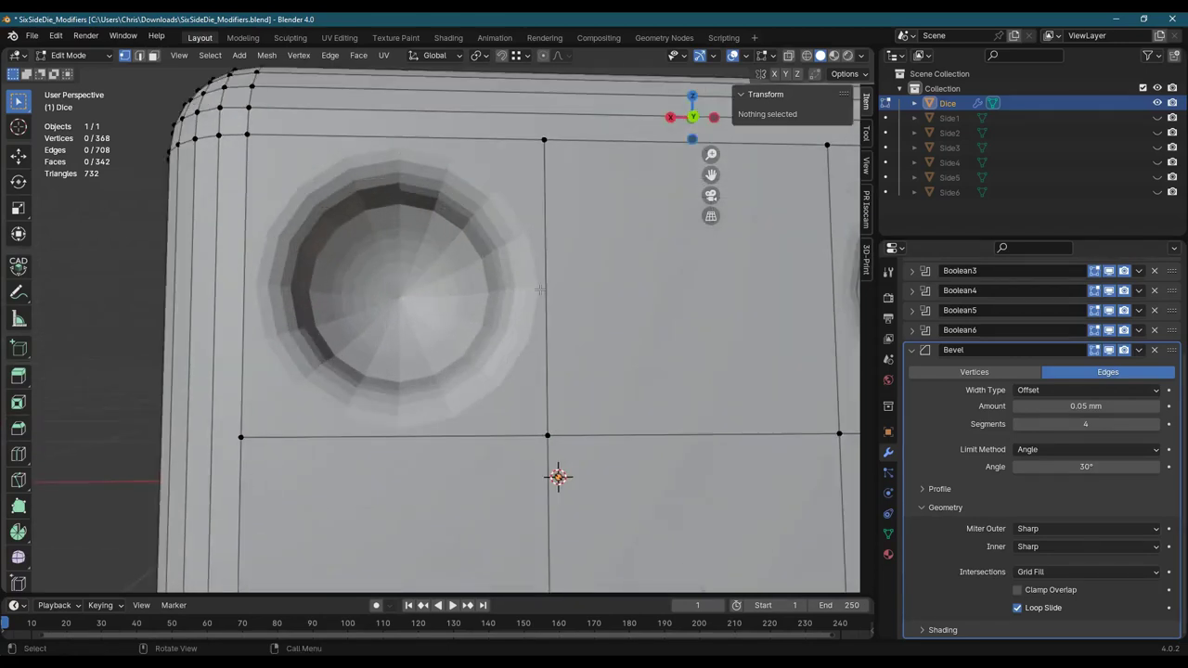
shift+middle_drag(423, 214, 423, 240)
scroll(423, 240, up, 2)
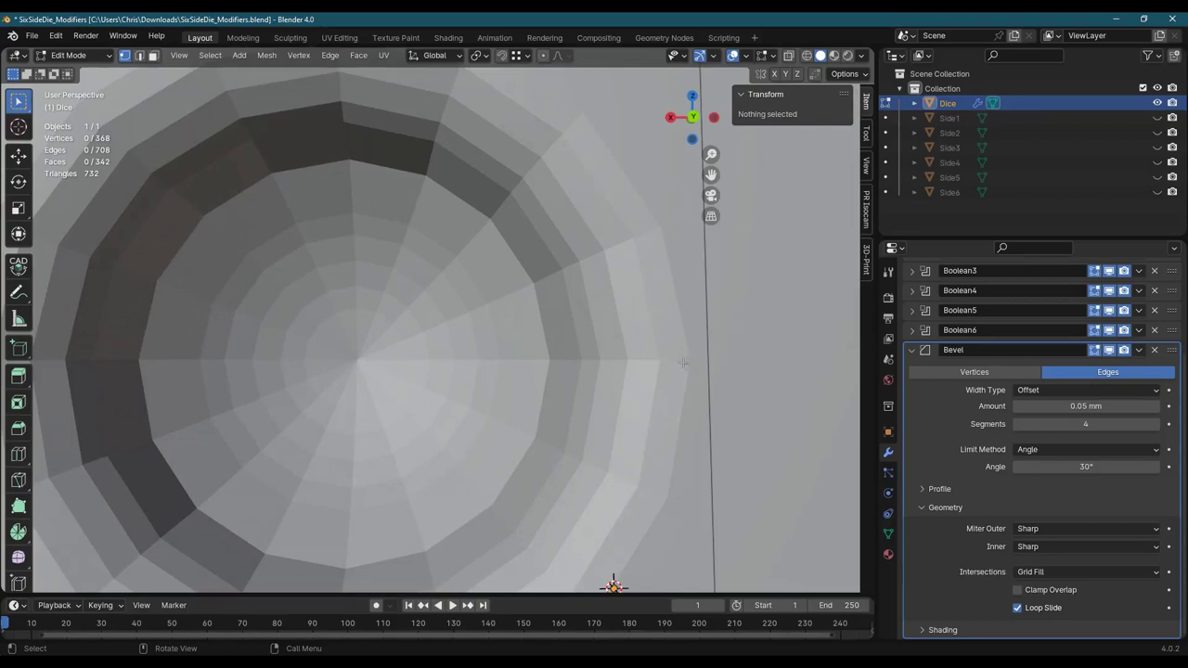
shift+middle_drag(384, 176, 399, 232)
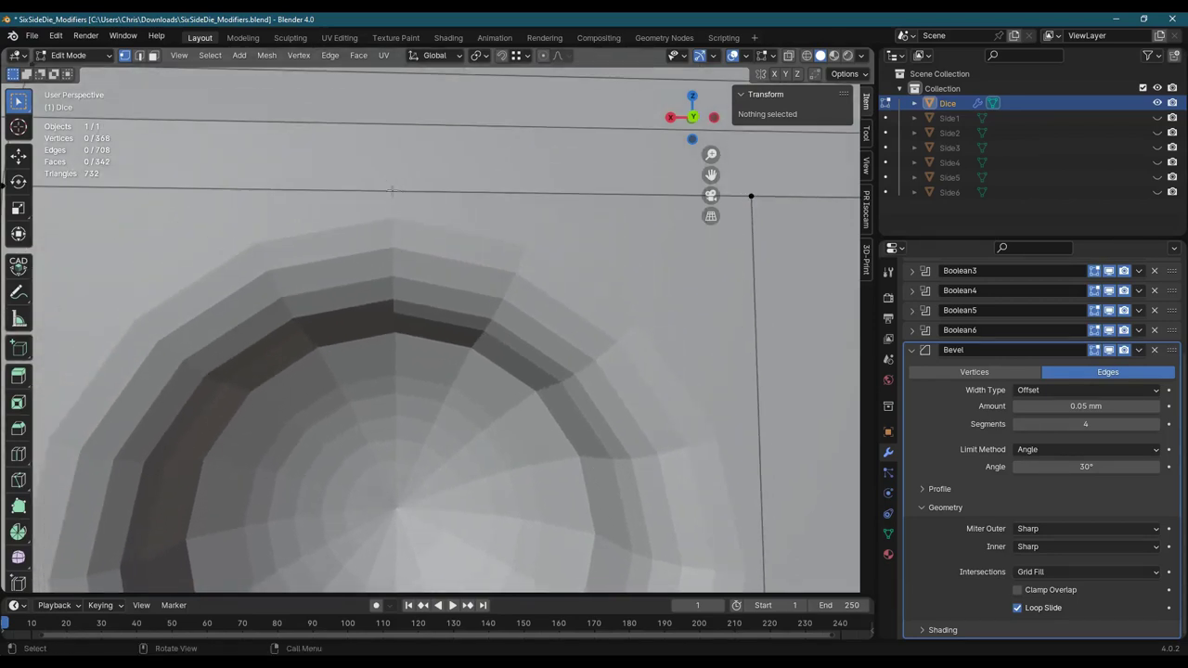
scroll(400, 239, down, 2)
shift+middle_drag(402, 250, 487, 149)
scroll(487, 148, down, 3)
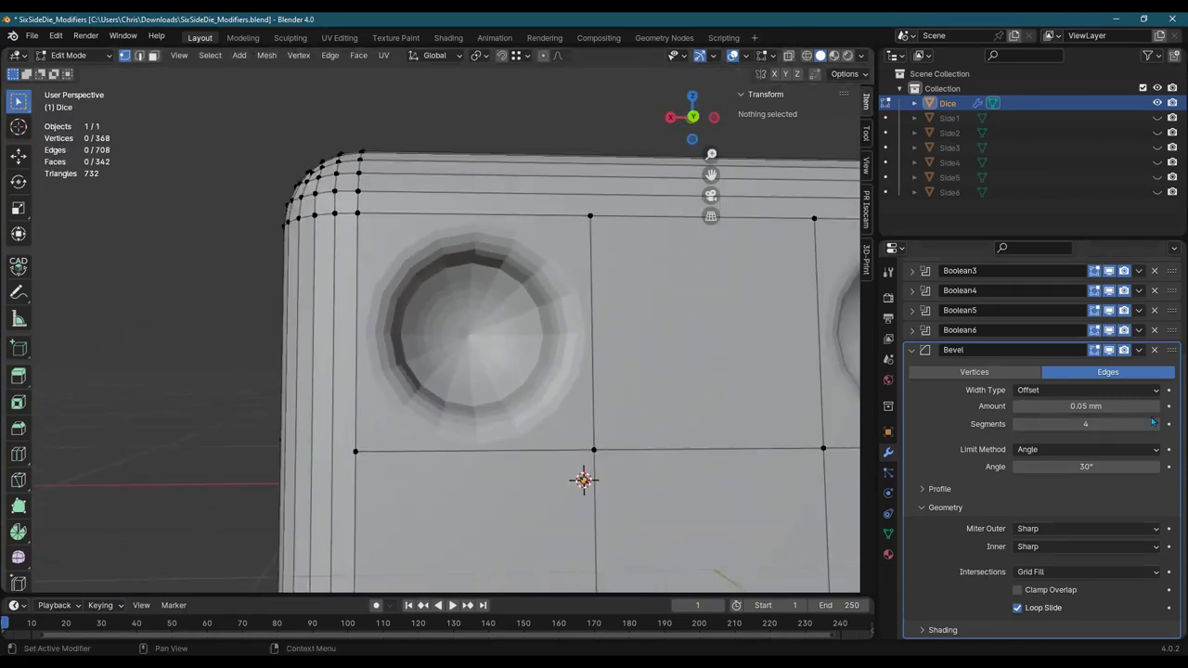
- Raise the Bevel amount to 0.081 mm and compare the overlap around the pip with Clamp Overlap on and off
mouse_move(1147, 407)
mouse_down()
mouse_move(1176, 406)
mouse_move(1161, 406)
mouse_up()
scroll(553, 372, up, 2)
middle_drag(509, 358, 575, 362)
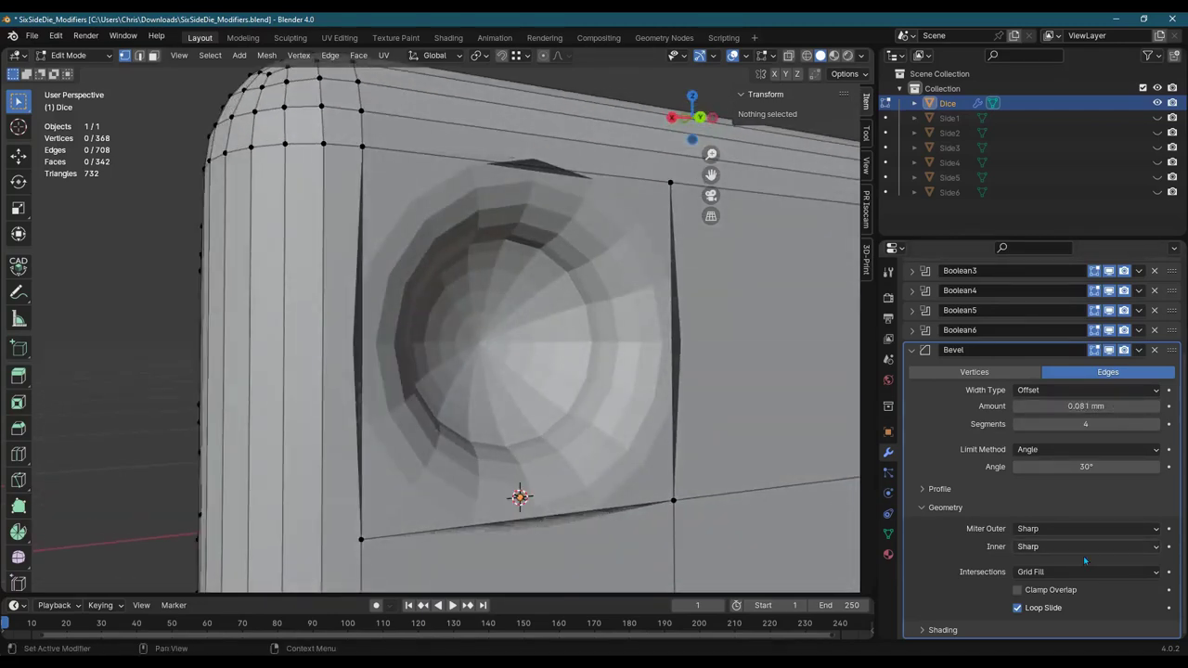
click(1018, 590)
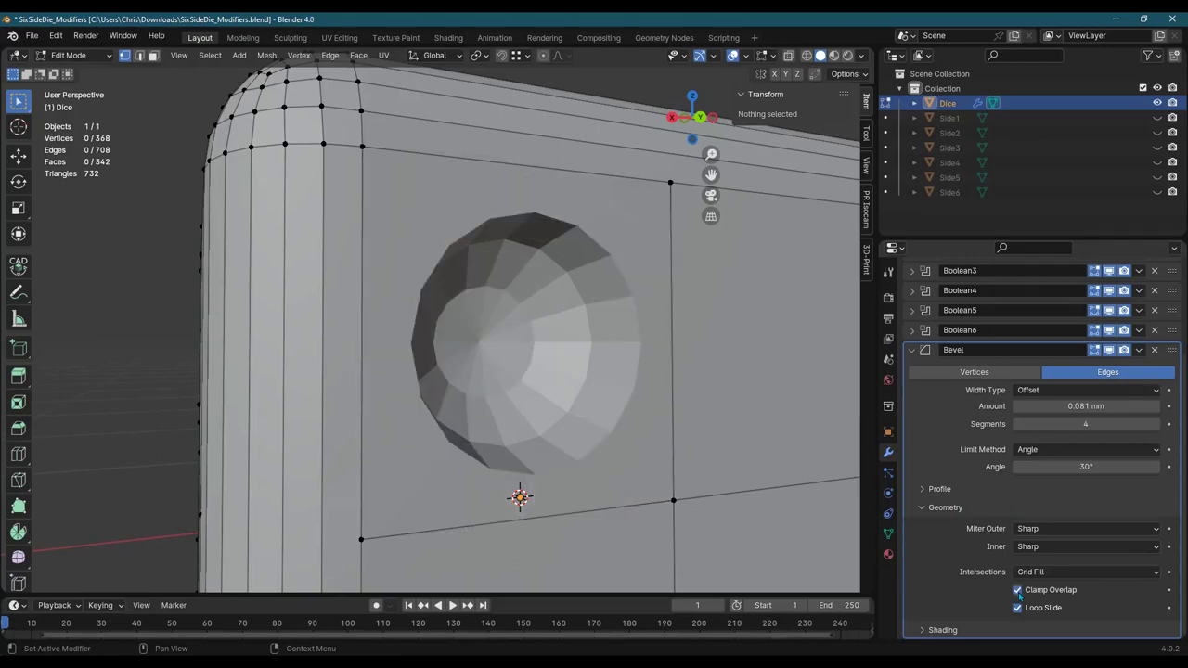
click(1017, 590)
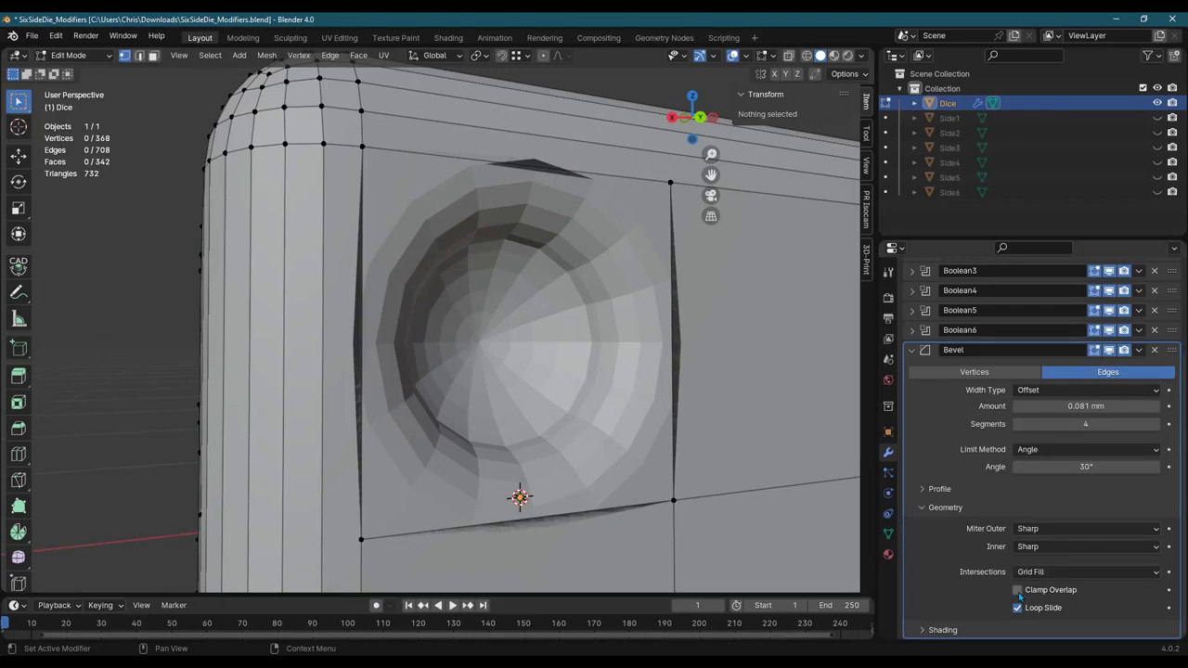
- Lower the Bevel amount to 0.053 mm and inspect the pip's rim against the surrounding edges
click(1067, 406)
text(0.08)
key(Return)
drag(1085, 405, 1054, 405)
middle_drag(766, 371, 655, 354)
scroll(668, 344, up, 3)
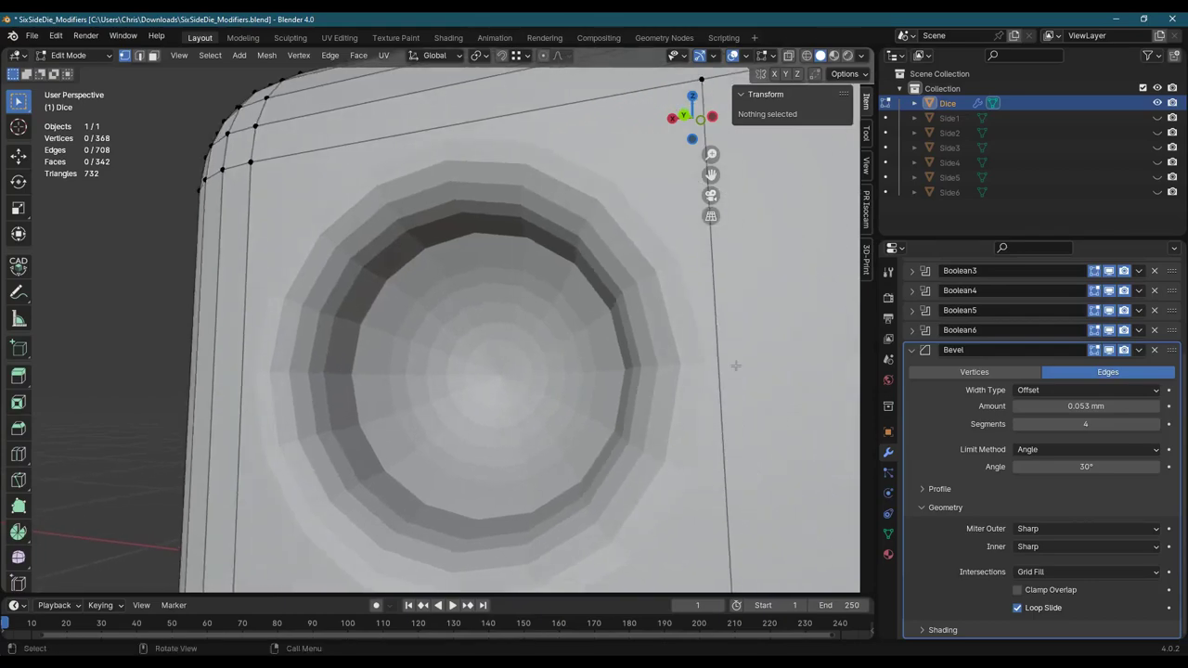